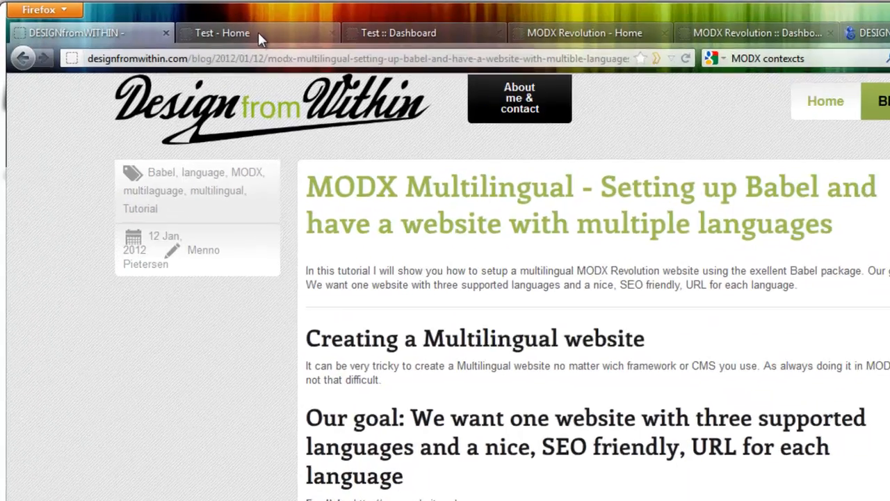
Open the Dutch version of the finished test website and examine its URL suffix and page text.
left_click(217, 26)
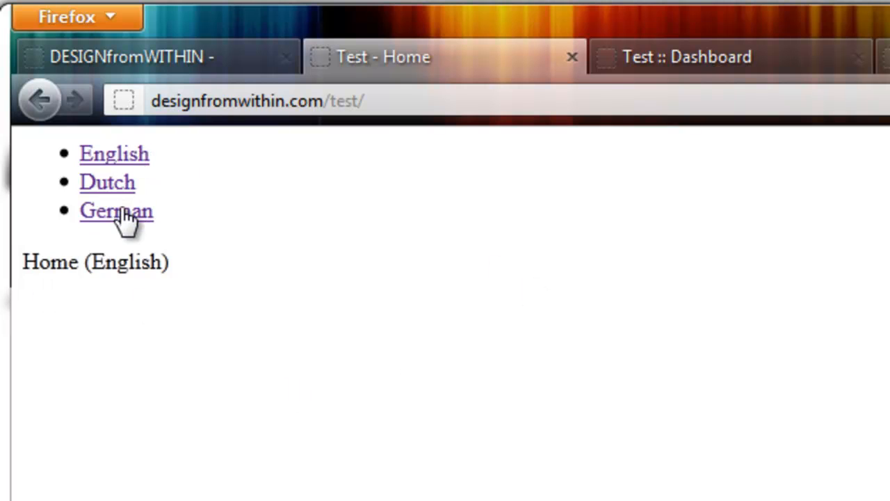
left_click(118, 182)
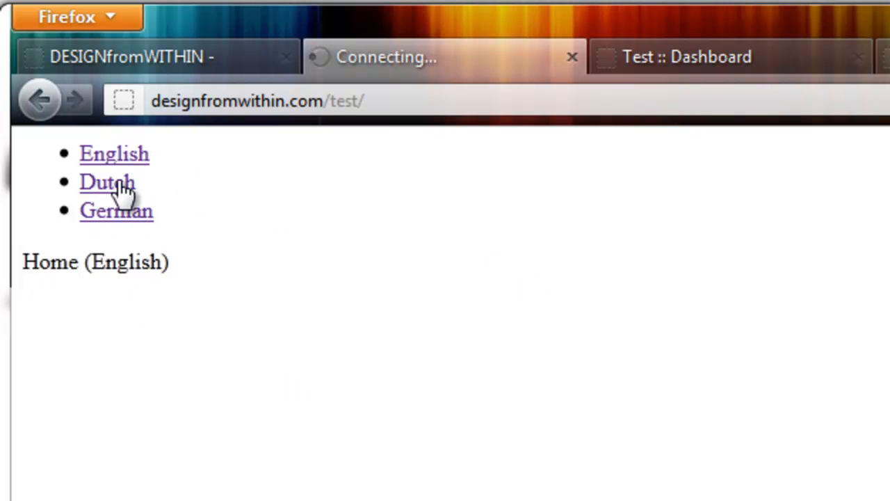
left_click_drag(435, 103, 371, 102)
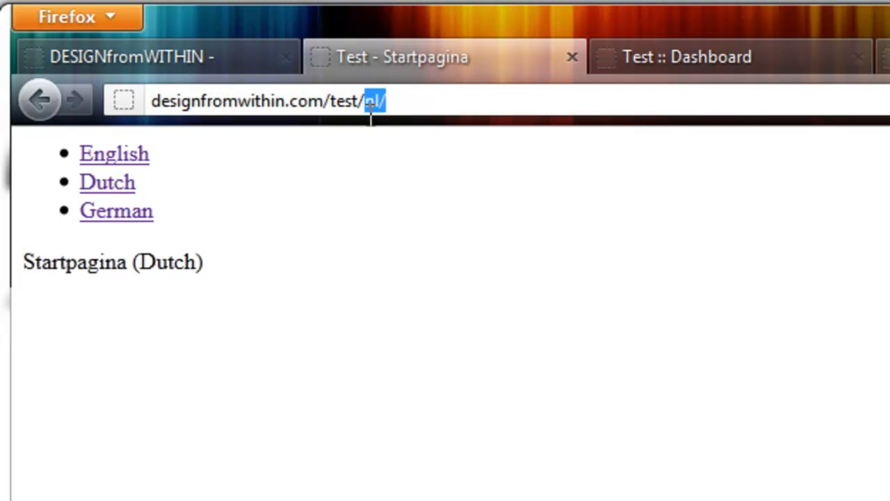
left_click_drag(258, 265, 18, 266)
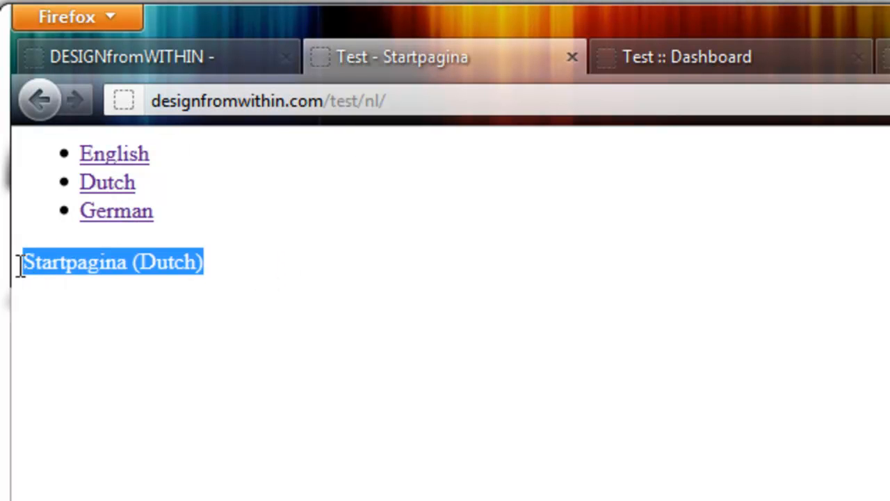
Open the German version of the test website and examine its URL suffix and page text.
left_click(140, 216)
left_click_drag(417, 102, 363, 102)
left_click(334, 215)
left_click_drag(201, 263, 28, 262)
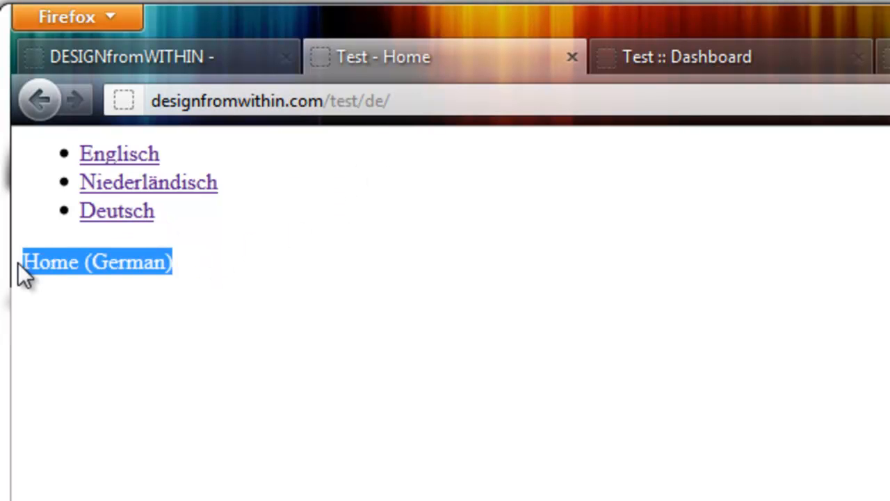
left_click(249, 272)
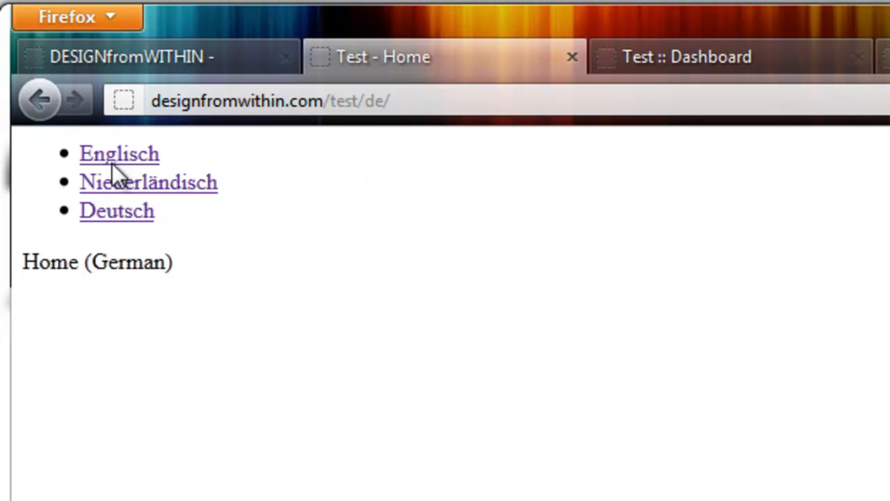
Switch the test website to English and examine the path in its URL.
left_click(135, 154)
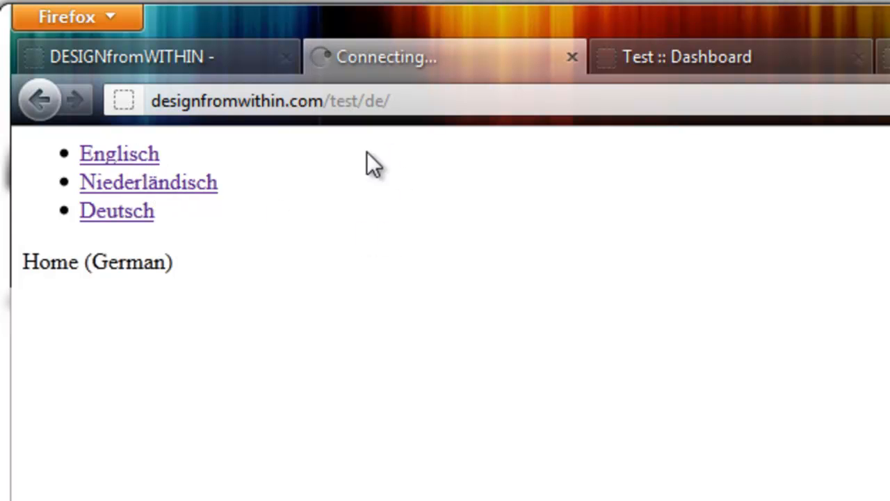
left_click(391, 103)
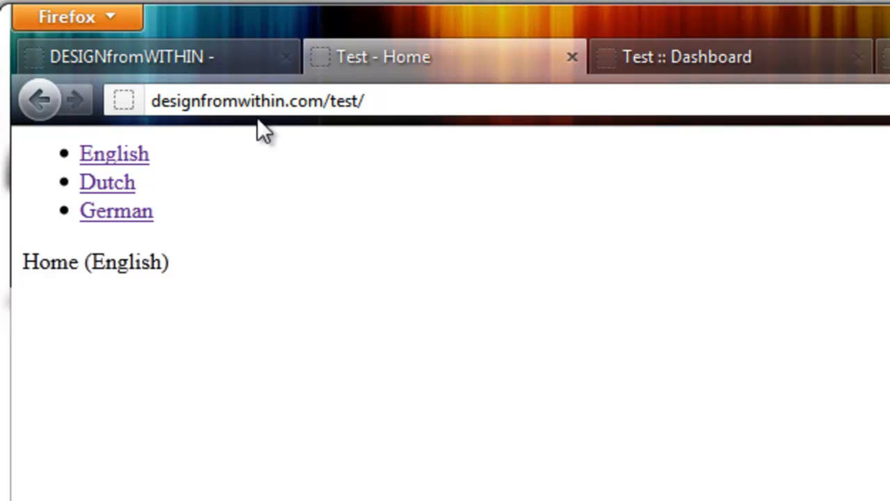
left_click_drag(383, 101, 324, 108)
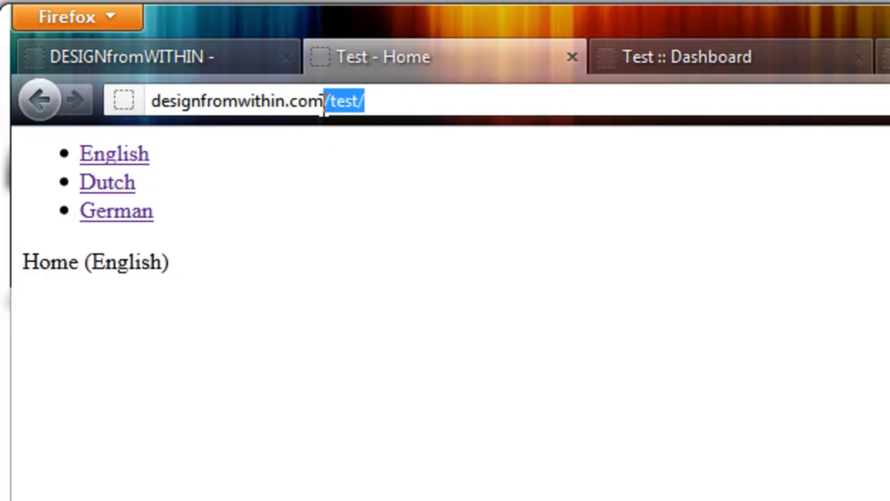
left_click(397, 102)
left_click_drag(425, 102, 350, 106)
left_click(259, 200)
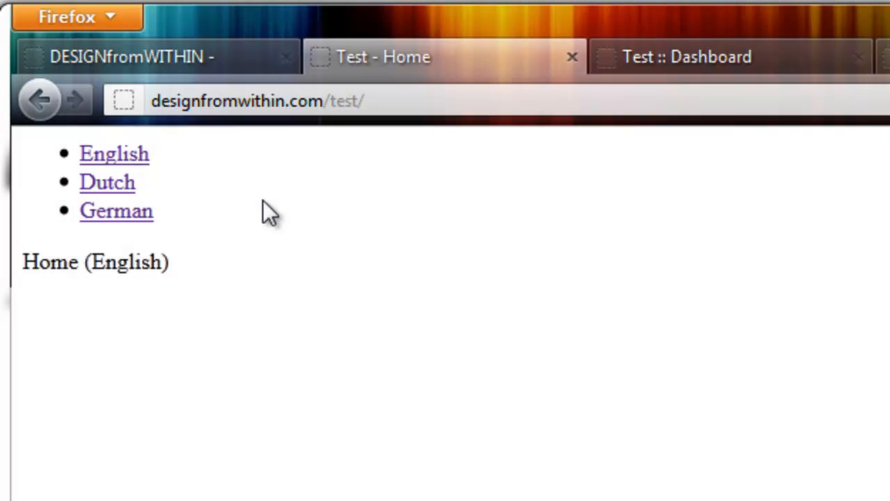
Return to the Dutch version and examine the language part of its URL.
left_click(106, 187)
left_click_drag(420, 99, 366, 115)
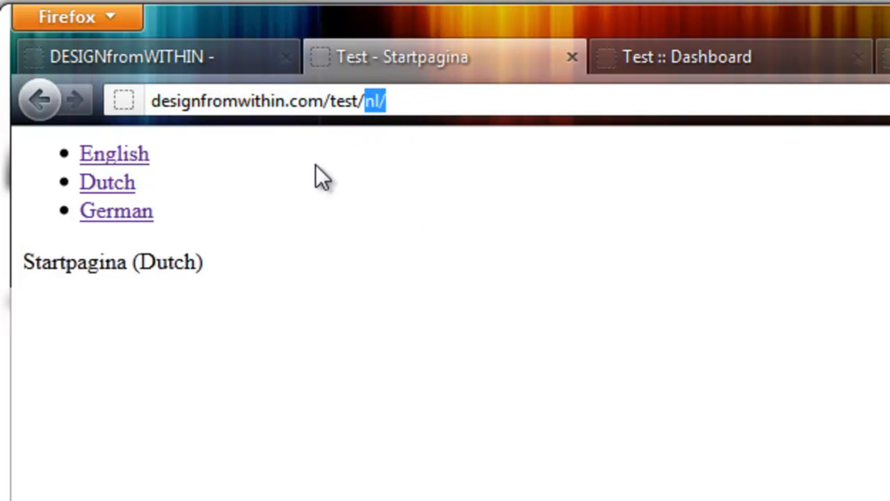
left_click(310, 231)
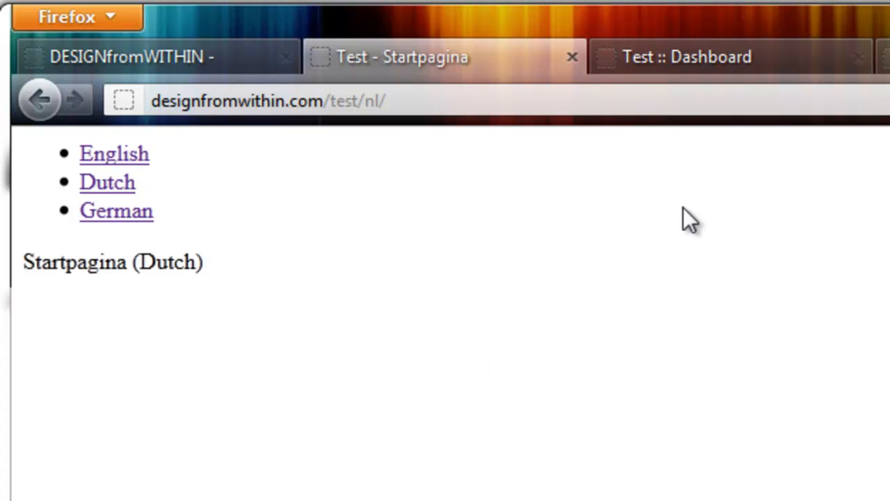
View the resource tree in the Test site's manager, and close the finished demo site and its manager.
left_click(717, 57)
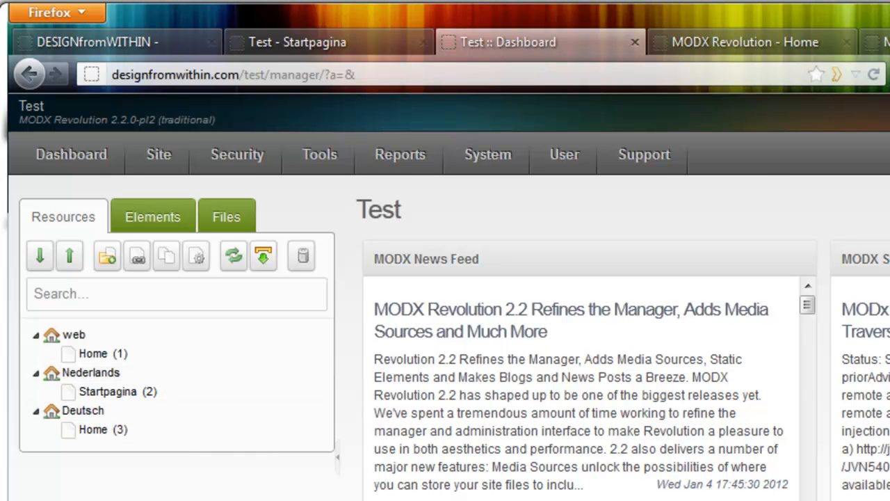
mouse_move(320, 155)
left_click(635, 43)
left_click(386, 43)
left_click(507, 43)
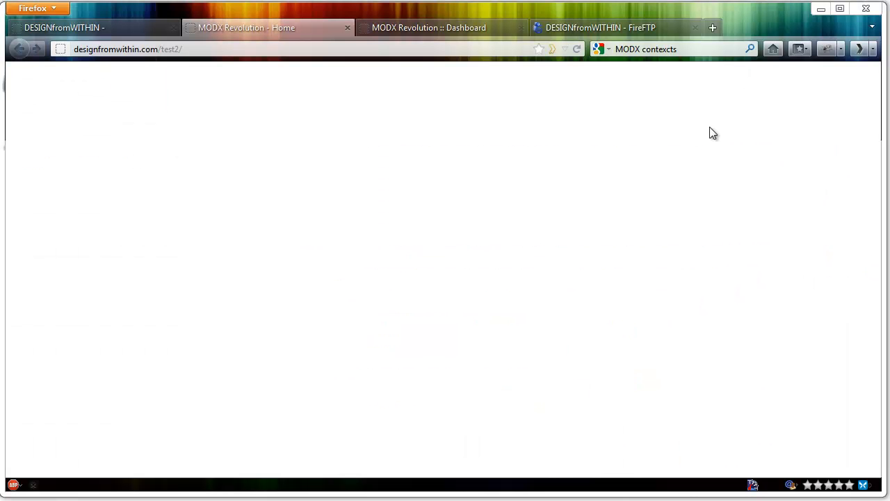
Examine the "What you need" requirements and the Step #1 .htaccess instructions in the MODX Multilingual tutorial.
left_click(101, 28)
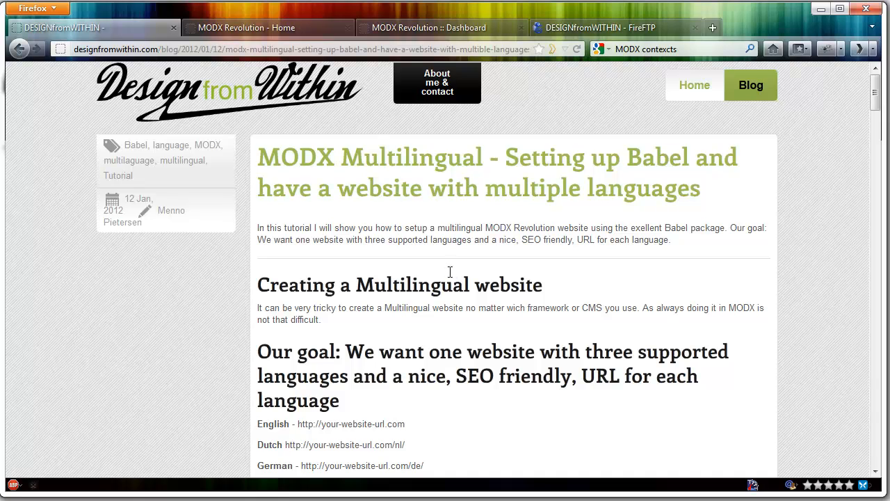
scroll(448, 222, "down", 3)
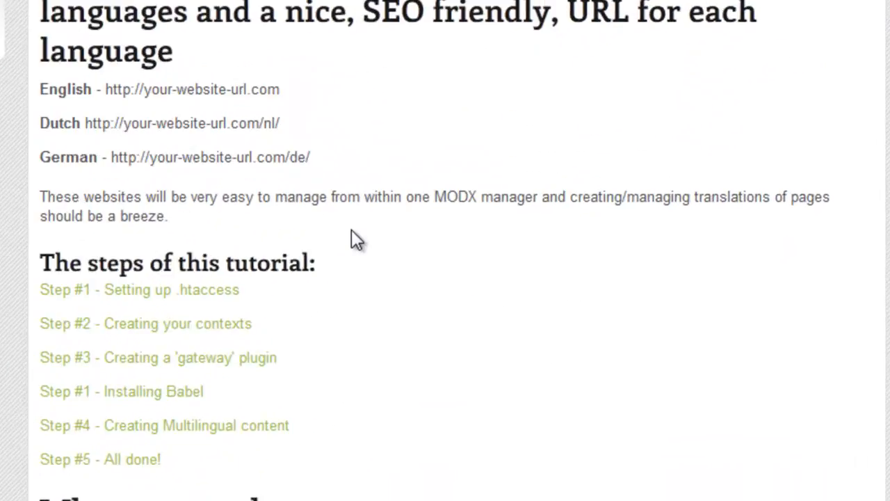
scroll(351, 231, "down", 5)
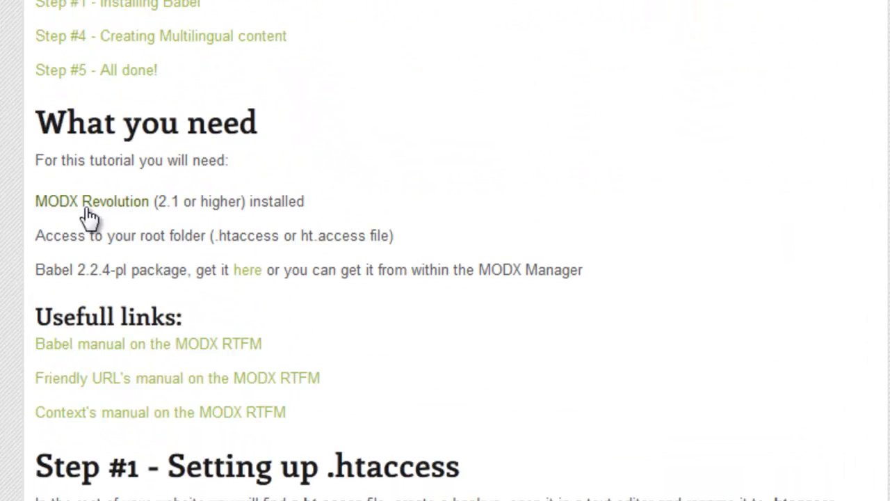
left_click_drag(353, 202, 39, 216)
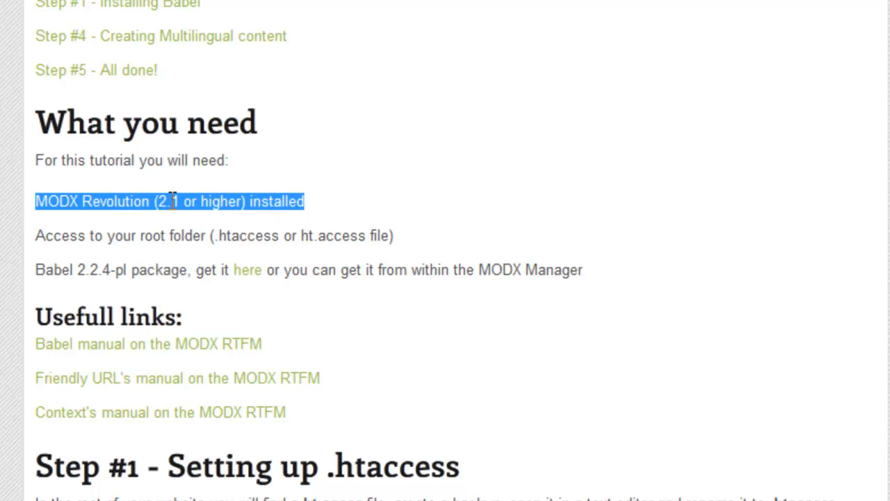
left_click_drag(425, 234, 42, 240)
left_click(222, 236)
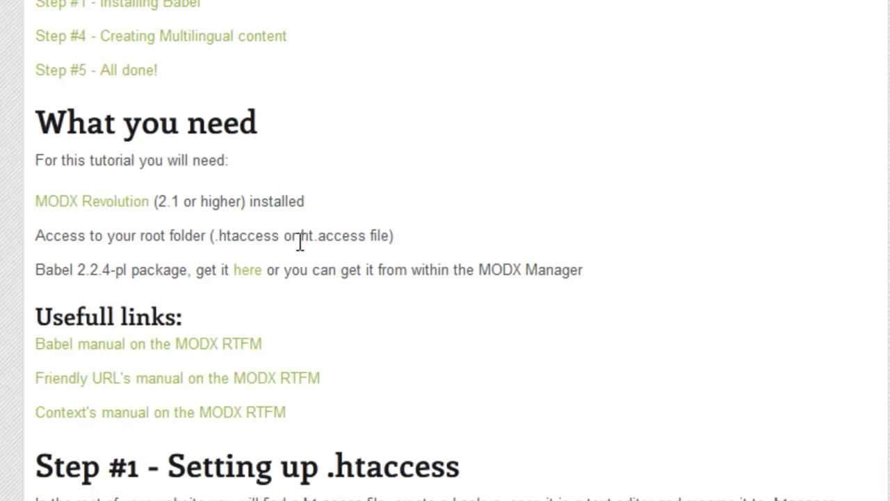
left_click_drag(304, 238, 369, 238)
left_click_drag(216, 237, 281, 237)
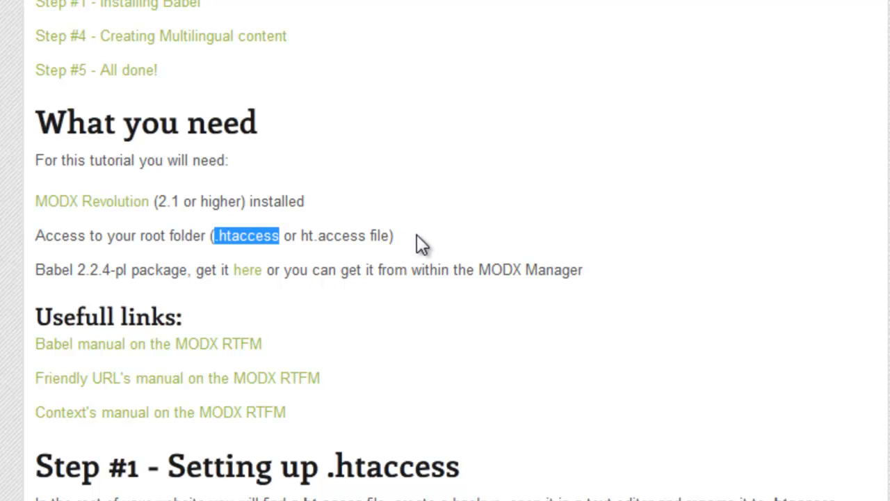
left_click_drag(37, 271, 594, 270)
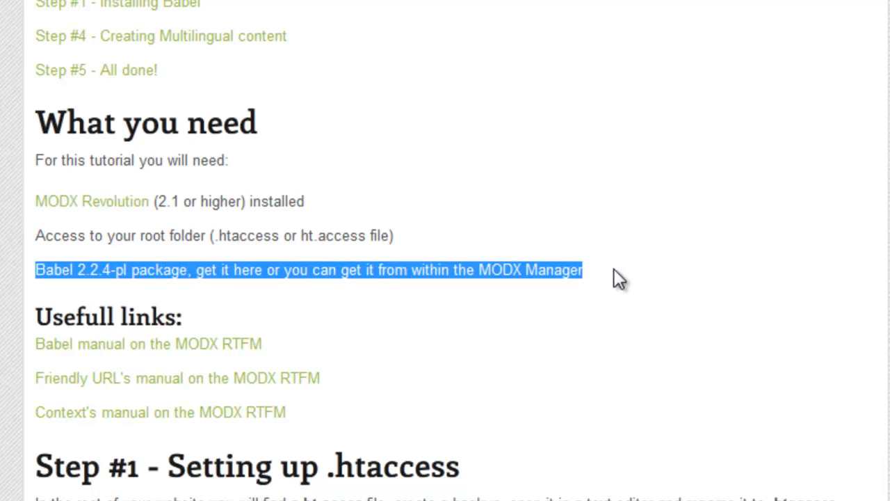
left_click(612, 270)
scroll(615, 271, "down", 3)
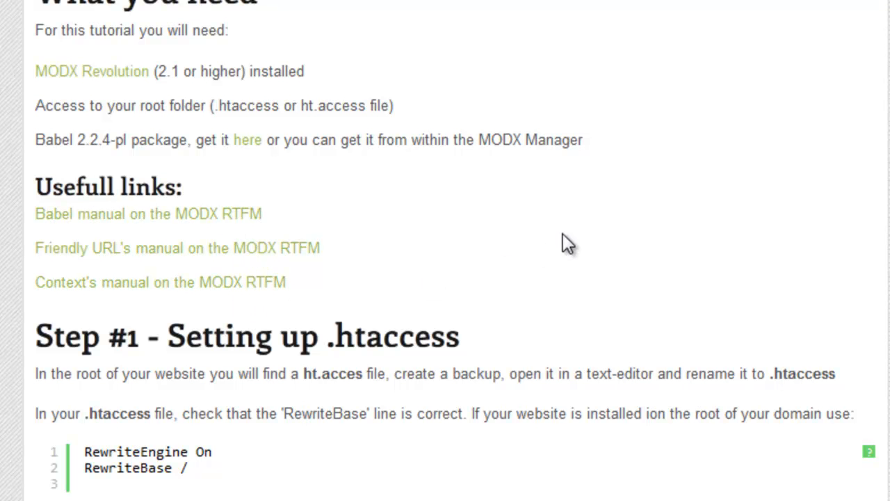
scroll(563, 240, "down", 5)
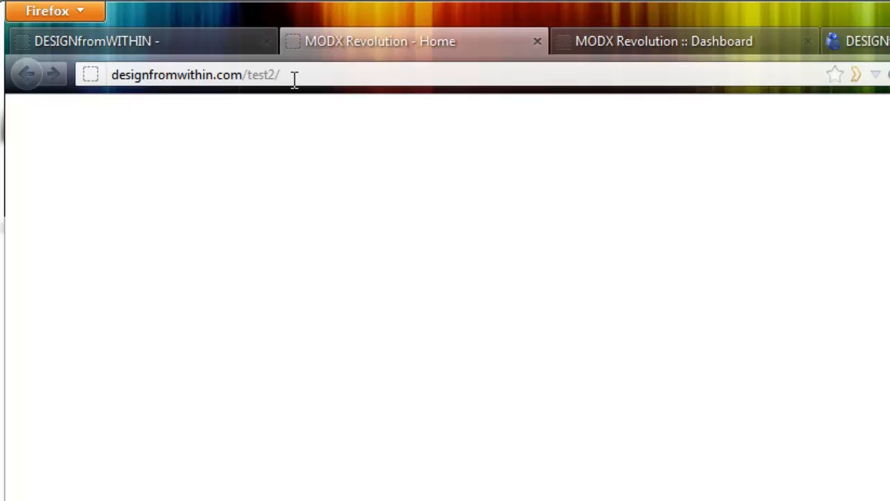
Look over the test2 site's URL, its MODX manager dashboard and its server files in FireFTP.
left_click_drag(294, 79, 261, 82)
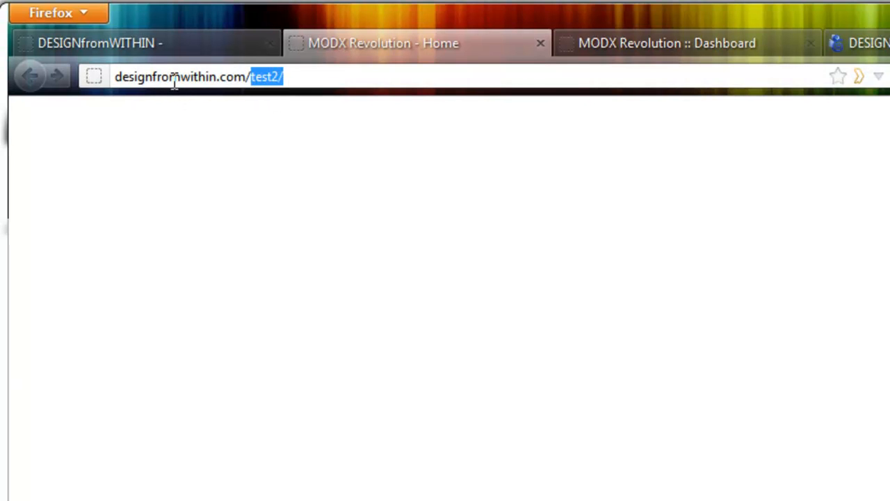
left_click(601, 52)
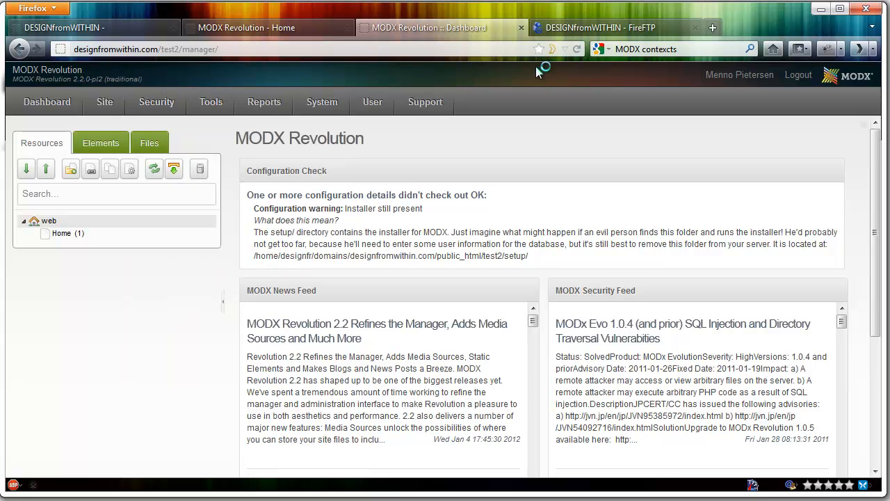
left_click(588, 30)
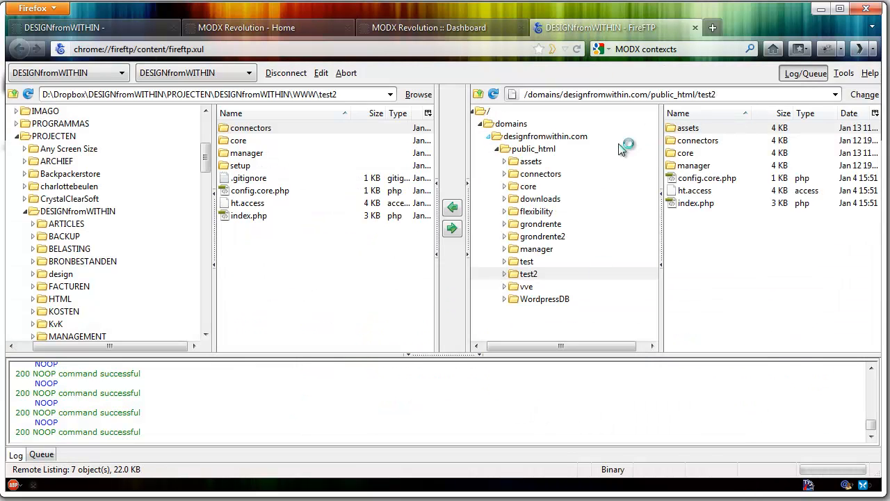
left_click(416, 31)
left_click(302, 32)
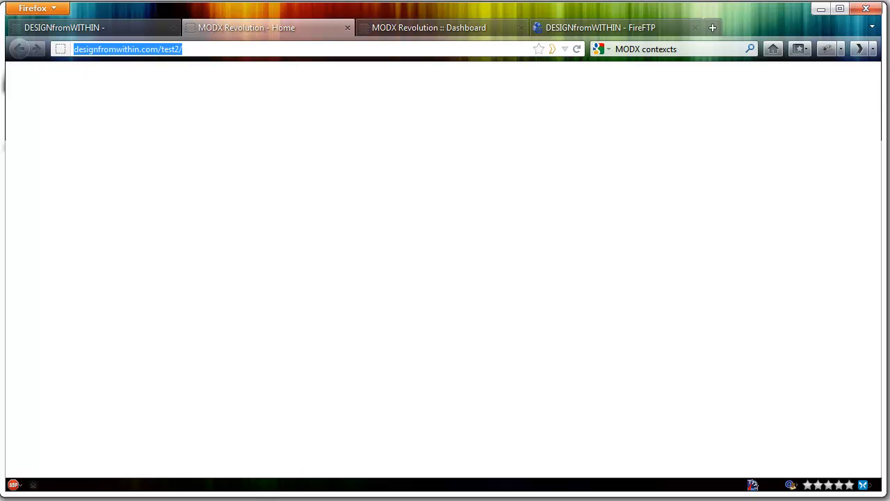
Switch to the local test2 folder in Windows Explorer and open its ht.access file in Notepad++.
left_click(221, 499)
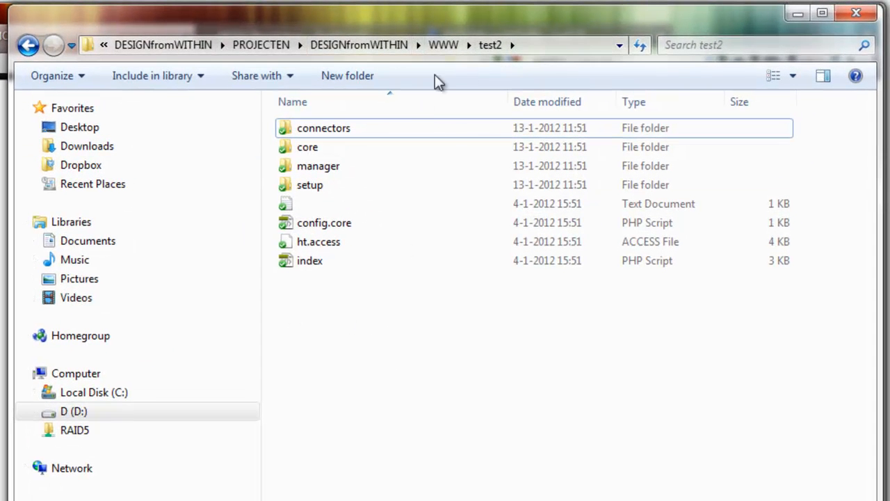
left_click(538, 46)
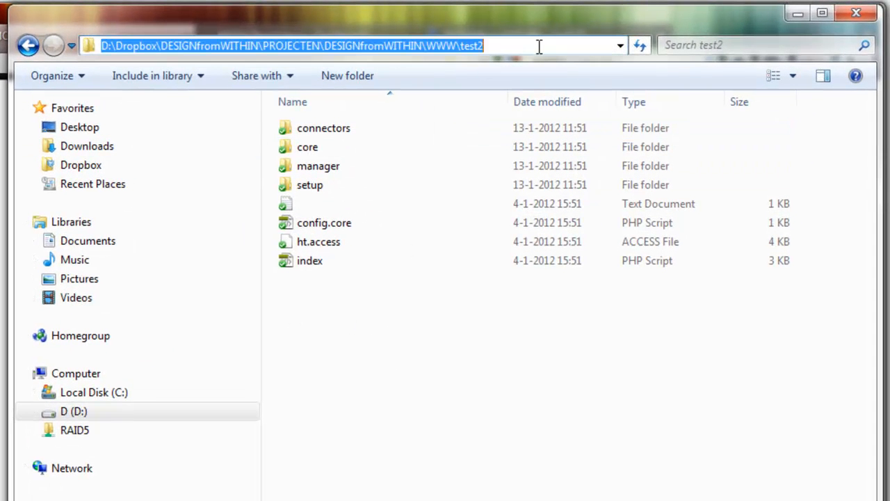
left_click(490, 300)
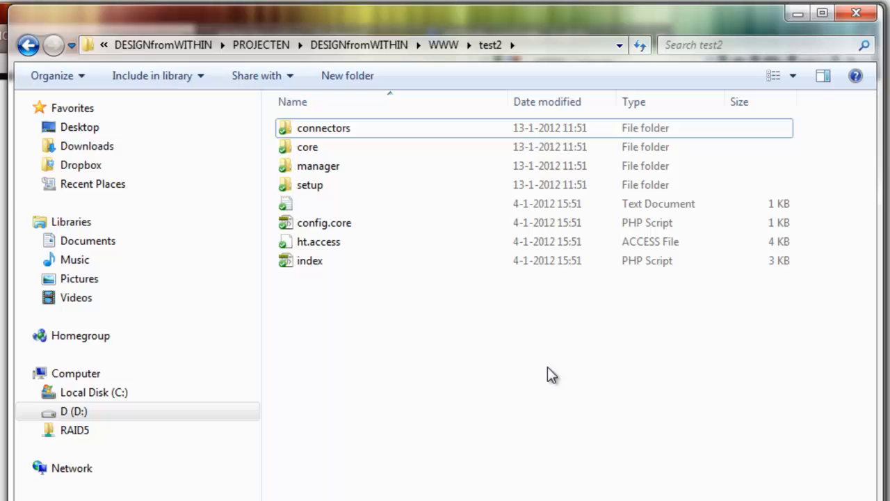
right_click(326, 250)
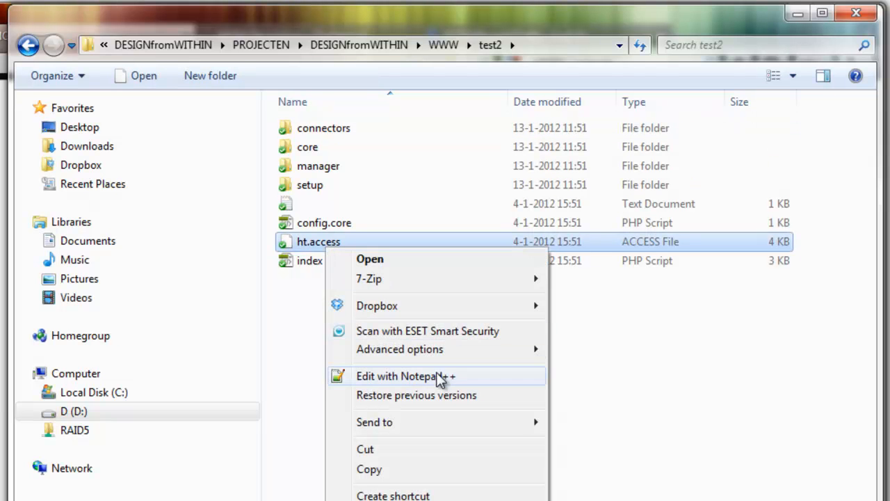
left_click(489, 376)
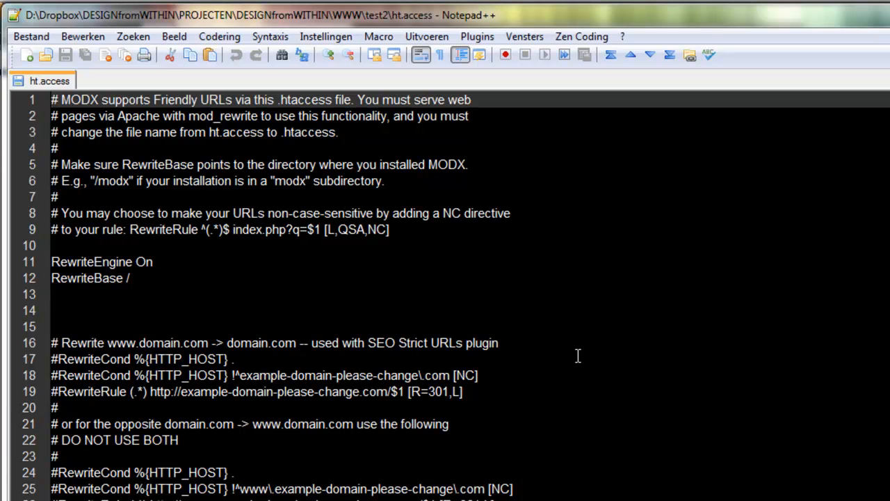
Compare the RewriteBase line in ht.access with the subfolder part of the test2 site's URL.
left_click(187, 279)
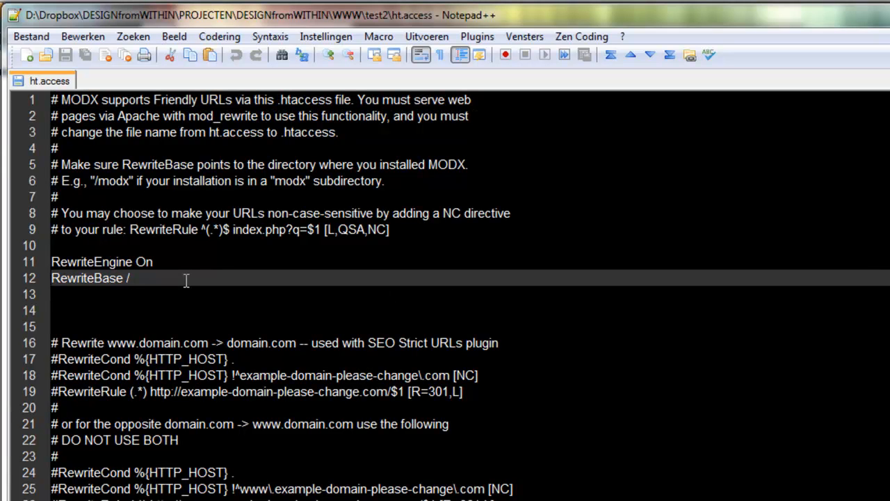
left_click_drag(194, 279, 27, 278)
left_click(165, 276)
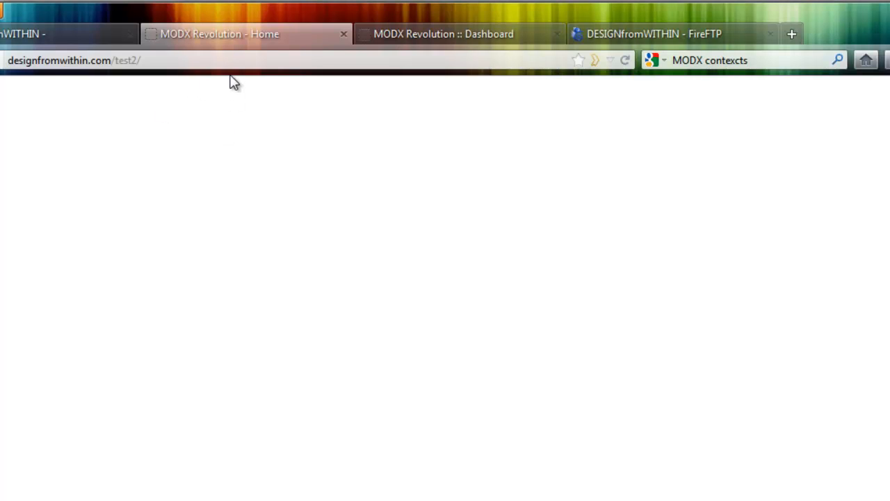
left_click(189, 59)
left_click_drag(206, 59, 118, 74)
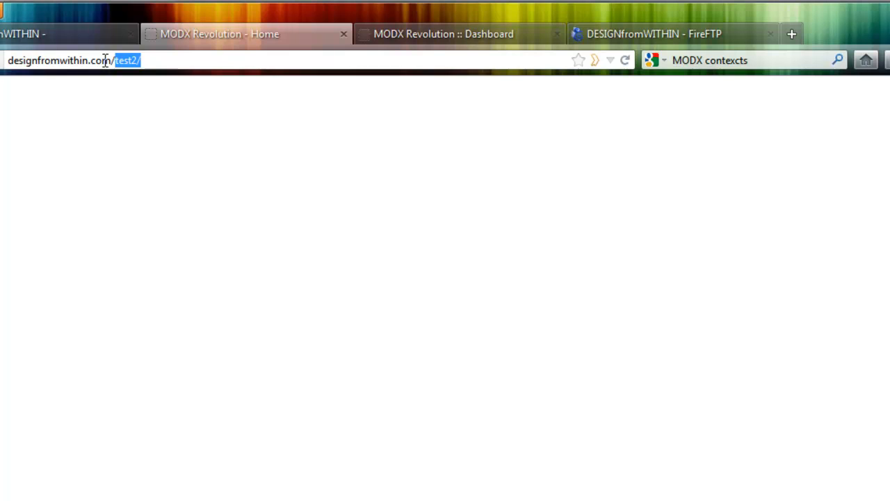
left_click(159, 62)
left_click_drag(159, 61, 131, 68)
left_click(169, 61)
double_click(127, 61)
left_click_drag(154, 58, 117, 62)
key("ctrl+c")
key("alt+Tab")
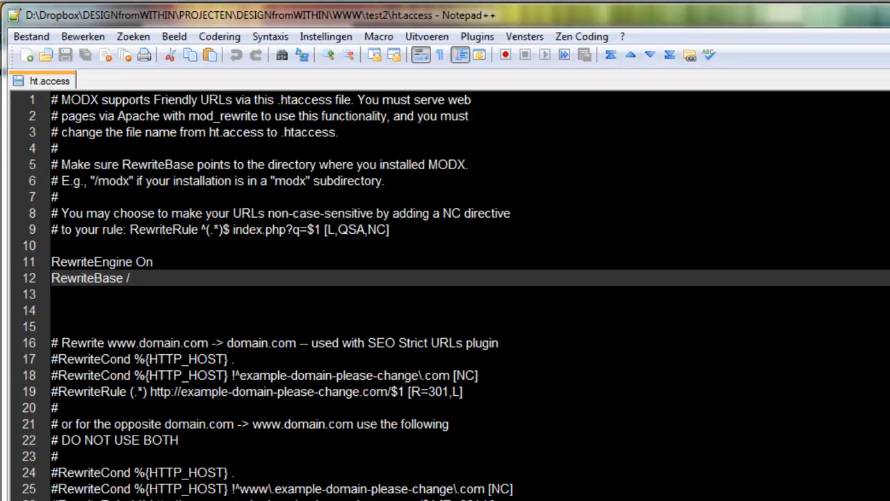
Set the RewriteBase in ht.access to /test2/.
key("ctrl+v")
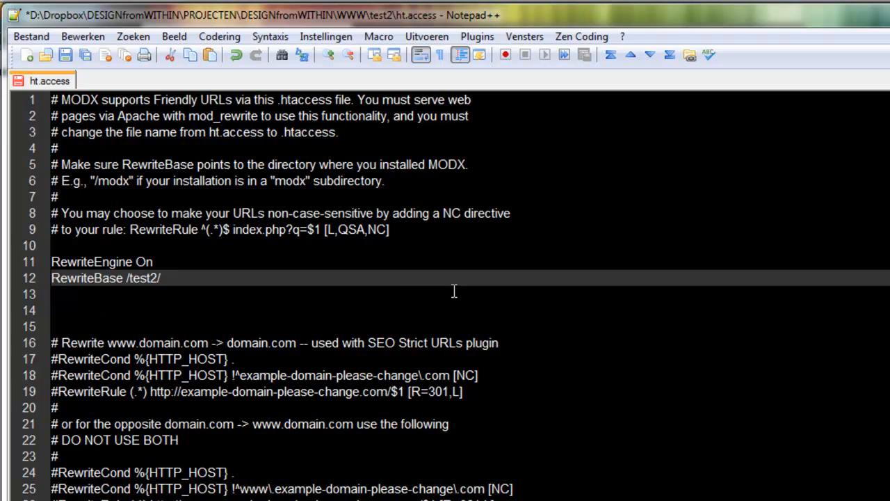
left_click_drag(128, 278, 189, 278)
key("ctrl+c")
key("BackSpace")
key("ctrl+v")
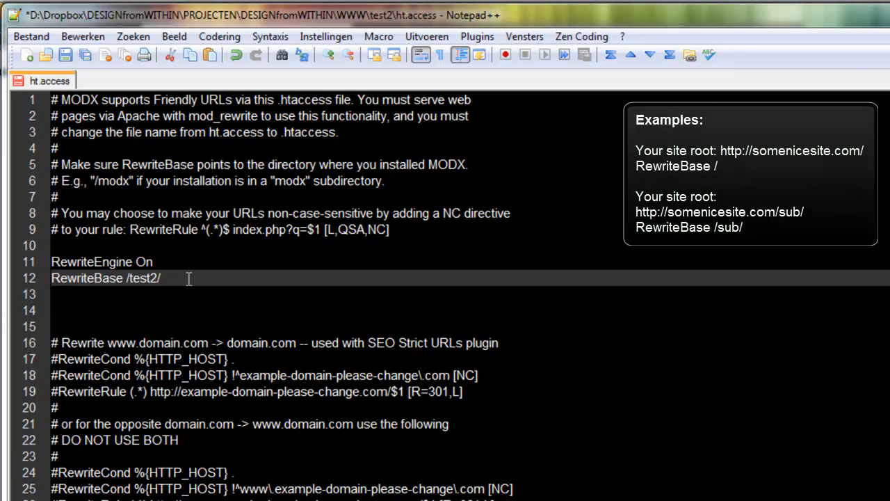
key("alt+Tab")
left_click(70, 39)
scroll(327, 292, "down", 3)
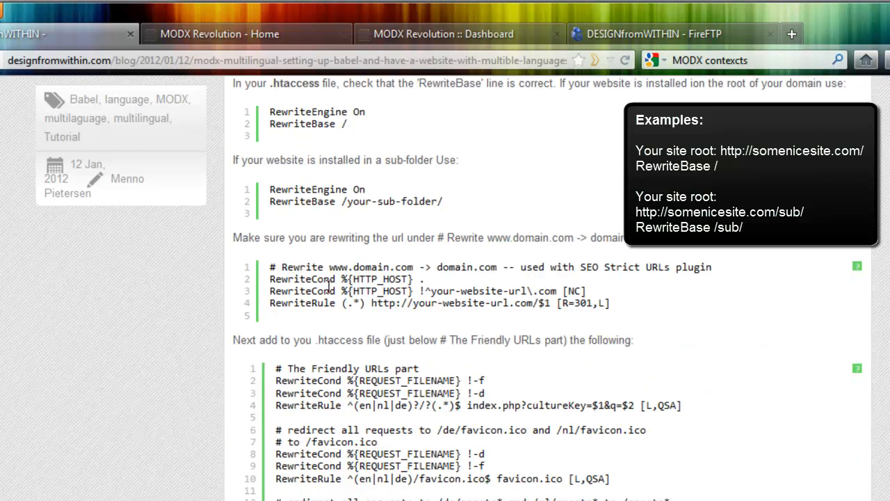
left_click_drag(459, 205, 295, 117)
left_click(376, 237)
scroll(393, 267, "down", 3)
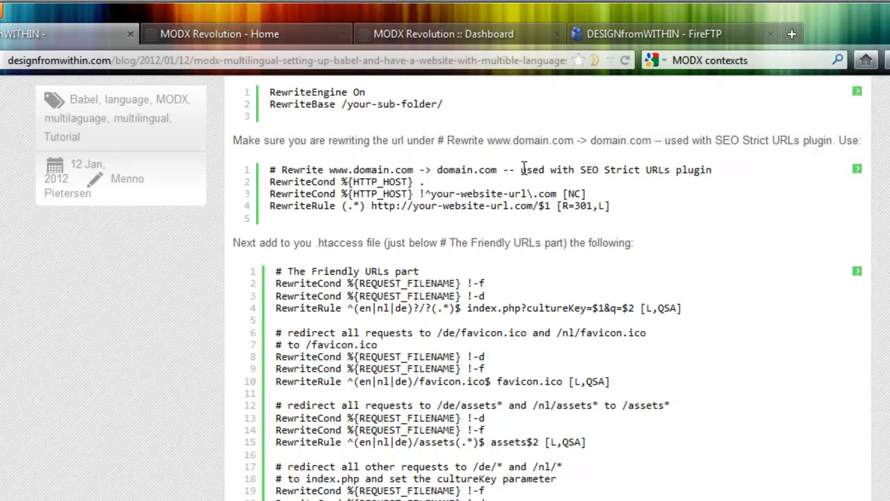
left_click_drag(271, 174, 616, 217)
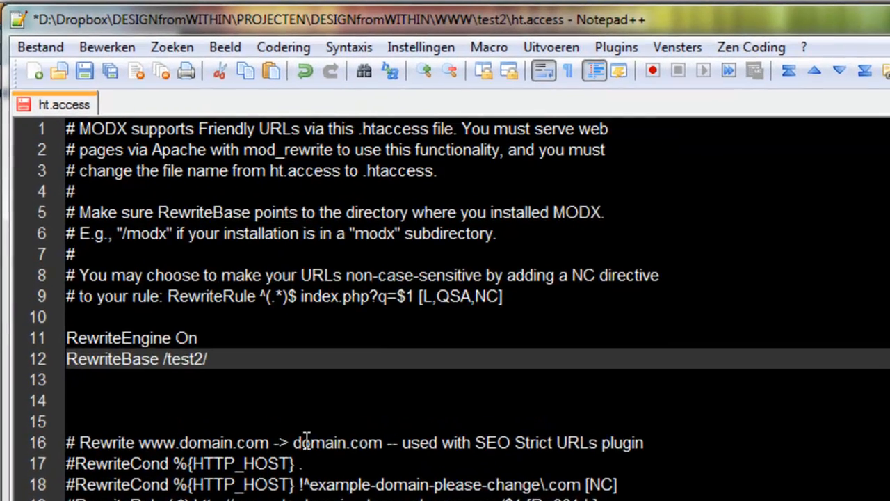
scroll(296, 388, "down", 2)
left_click(151, 360)
left_click_drag(624, 385, 63, 319)
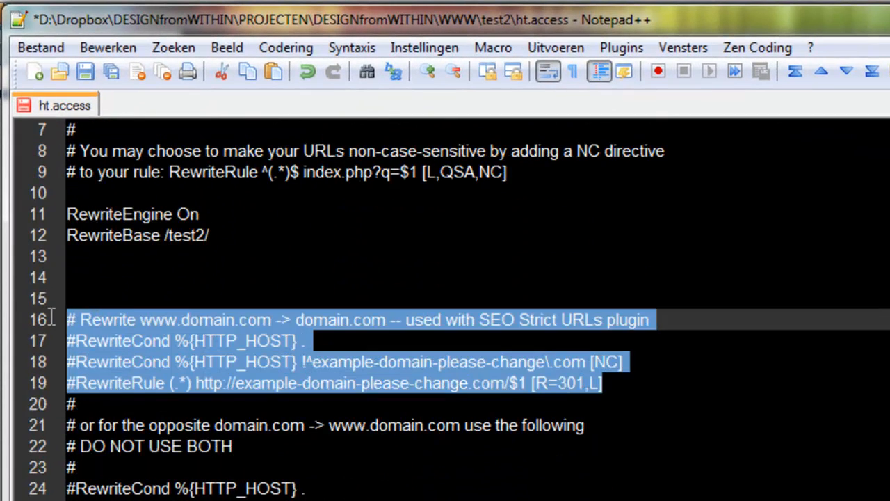
left_click(82, 345)
key("BackSpace")
left_click(78, 362)
key("BackSpace")
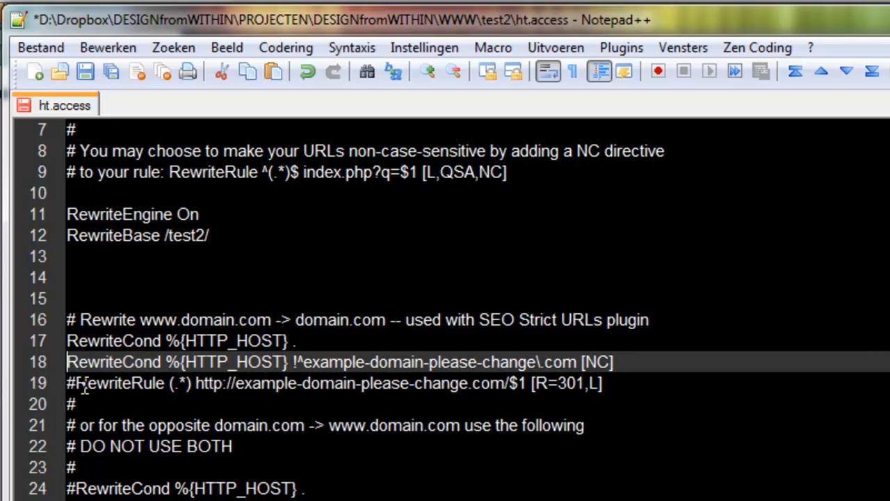
left_click(78, 383)
key("BackSpace")
Replace the example domain with designfromwithin in the RewriteCond on line 18 and the RewriteRule on line 19, and save the file.
left_click_drag(304, 363, 535, 373)
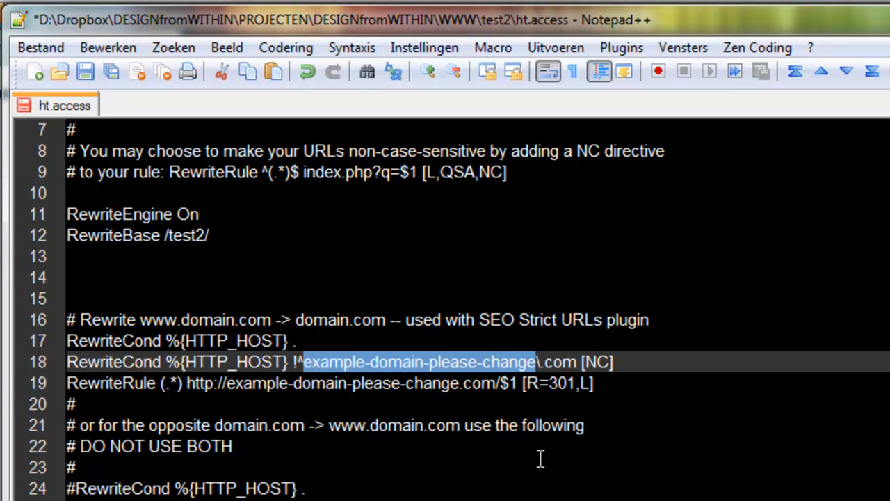
type("designfromw")
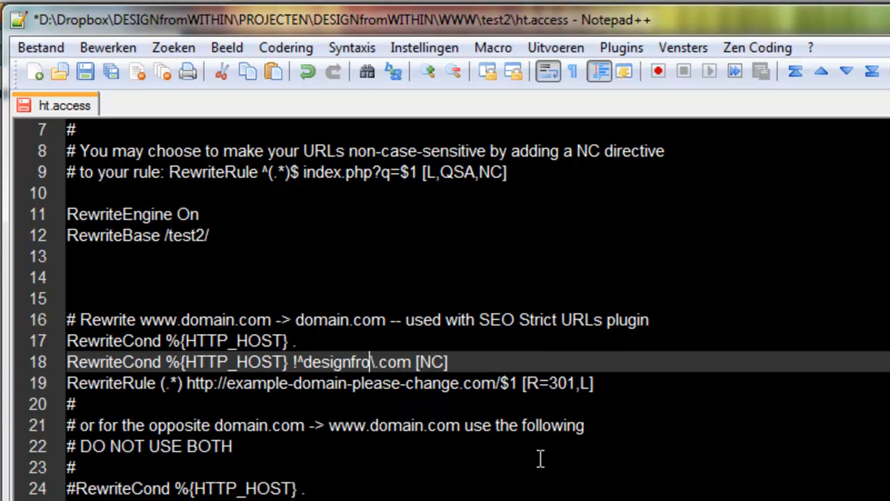
type("ithin")
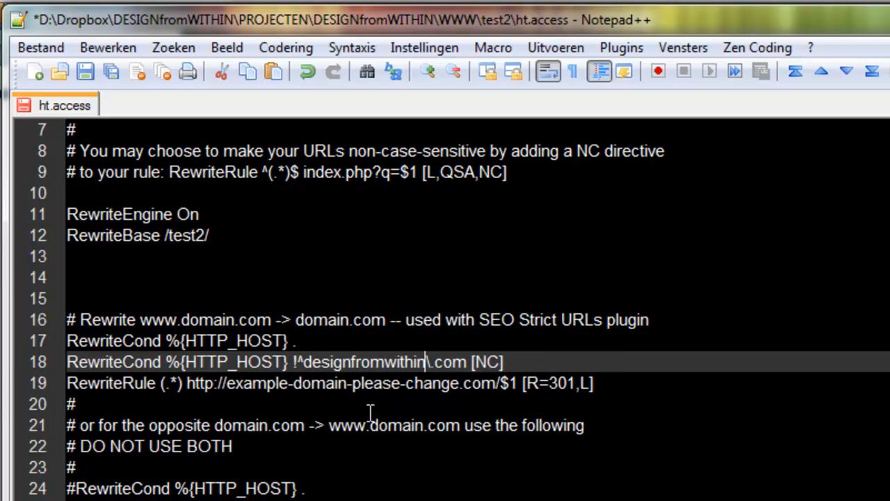
double_click(344, 359)
key("ctrl+c")
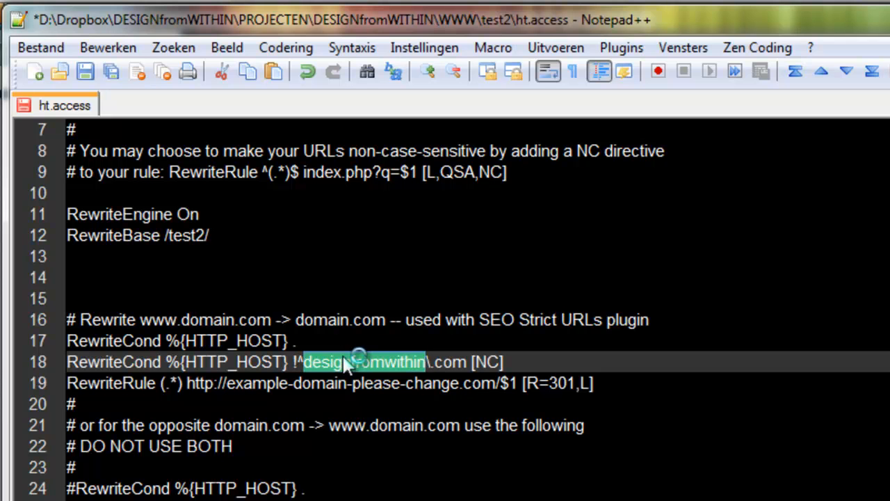
left_click(234, 385)
left_click_drag(230, 385, 459, 389)
key("ctrl+v")
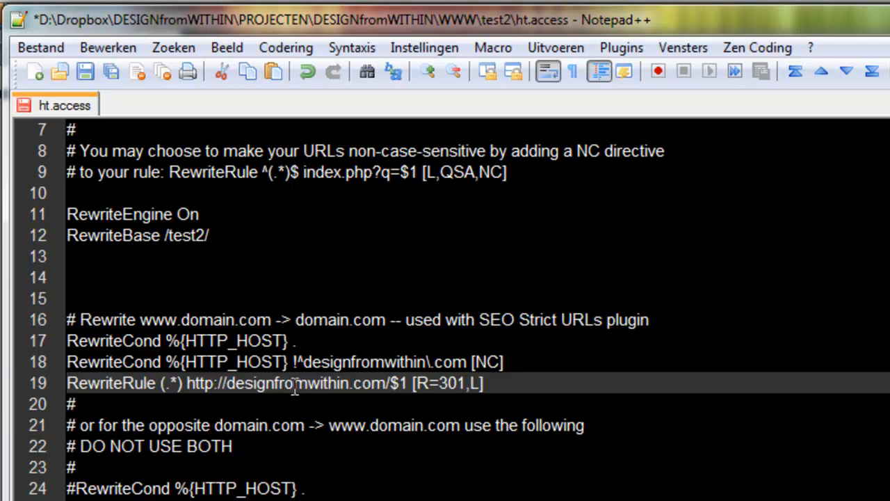
key("ctrl+s")
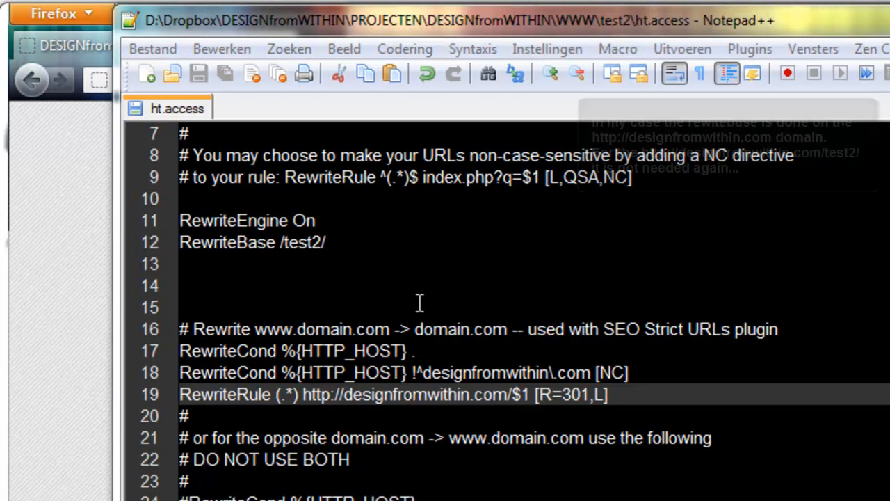
Try the RewriteBase line without the test2 subfolder and undo that change.
left_click(247, 362)
left_click_drag(326, 242, 285, 247)
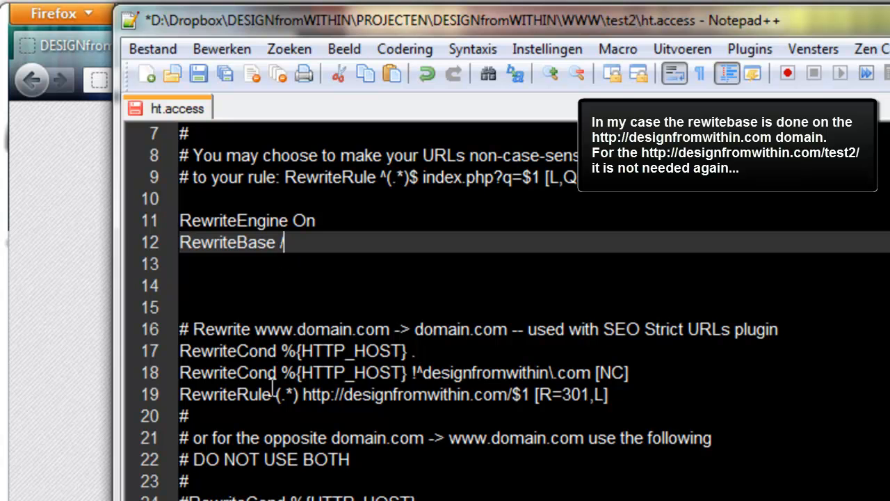
left_click_drag(344, 395, 507, 396)
left_click(325, 317)
key("ctrl+z")
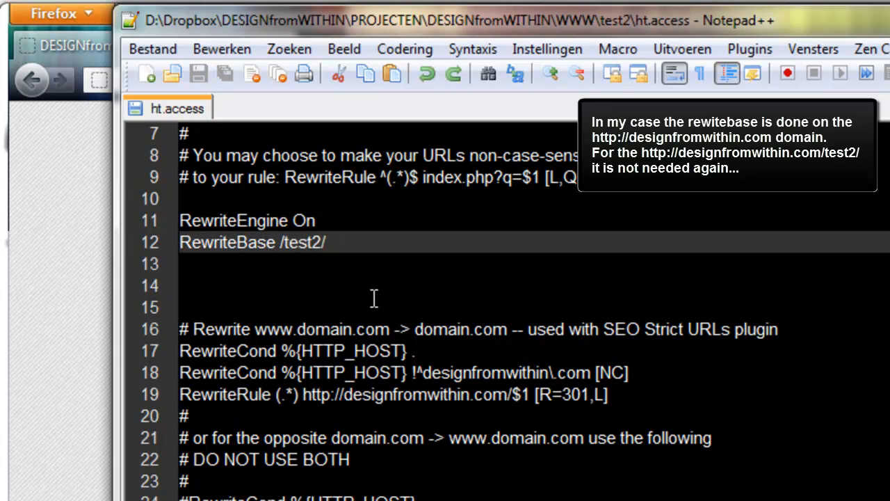
left_click(329, 329)
left_click(180, 354)
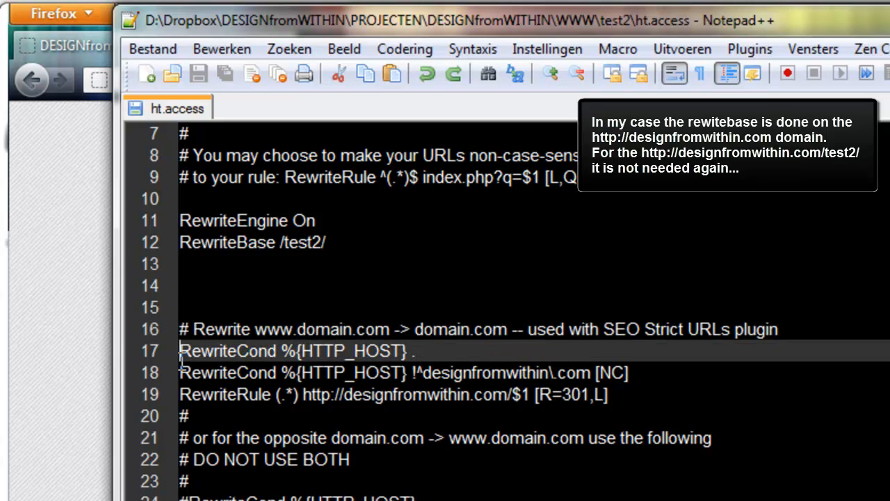
type("#")
left_click(180, 374)
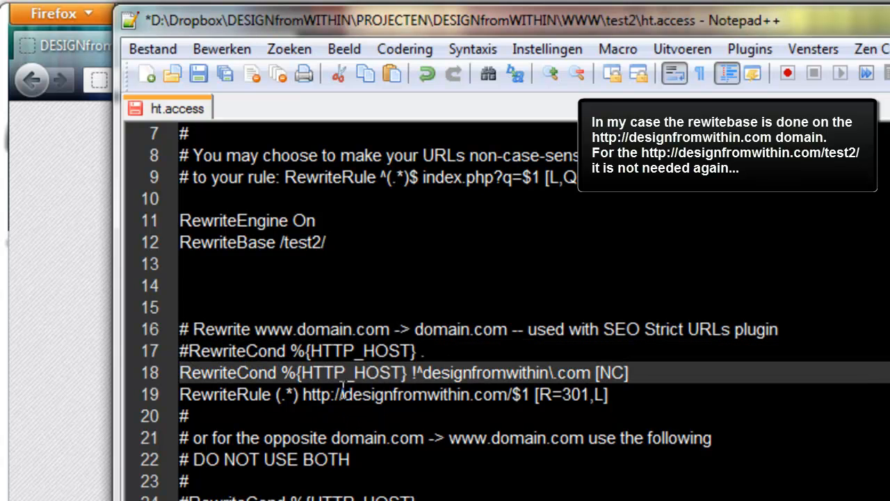
left_click_drag(421, 373, 591, 370)
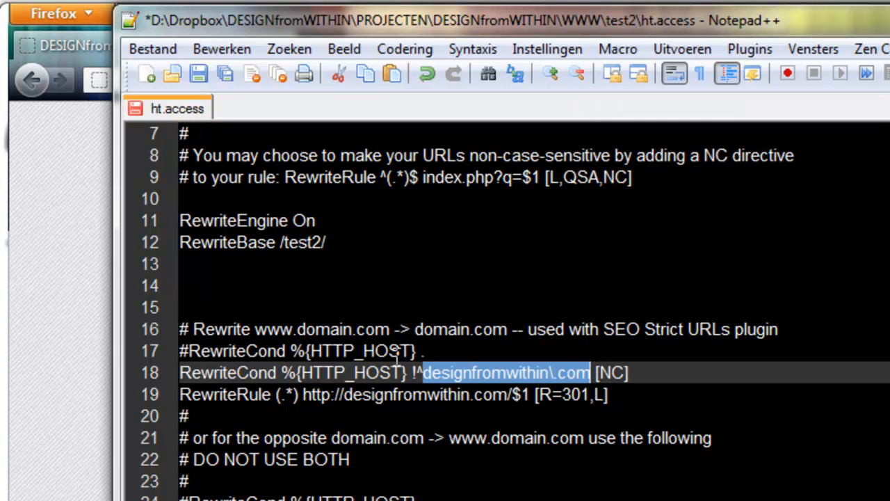
left_click(167, 373)
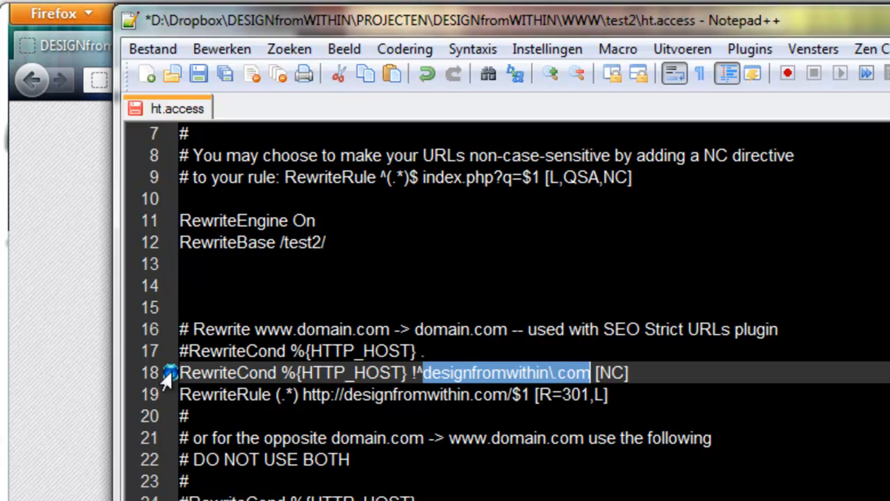
left_click(179, 373)
type("#")
key("Down")
type("#")
Replace the Friendly URLs part of ht.access with the multilingual en|nl|de rewrite block copied from the tutorial in Firefox.
left_click(62, 320)
scroll(236, 353, "down", 3)
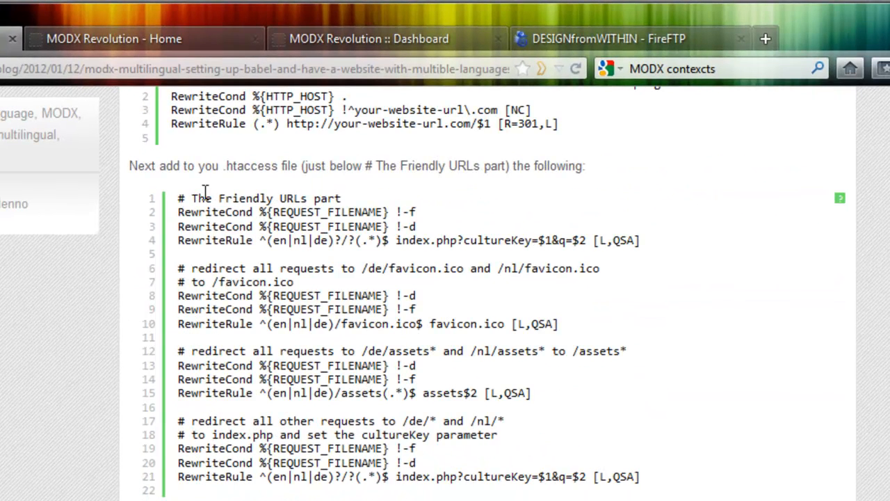
left_click_drag(177, 197, 654, 484)
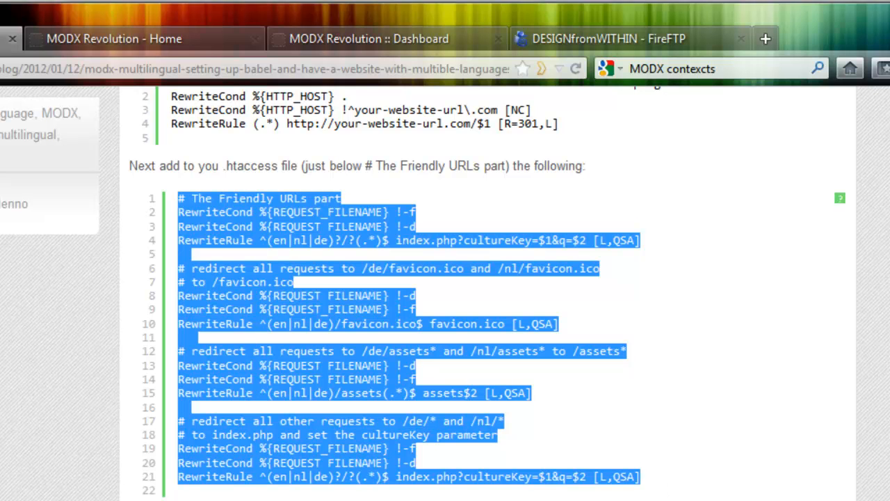
left_click(157, 498)
scroll(157, 476, "down", 7)
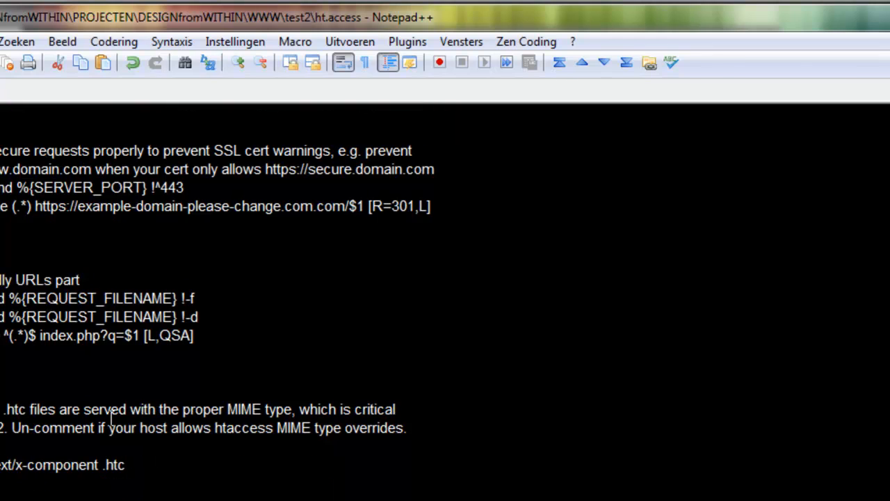
left_click_drag(200, 336, 0, 280)
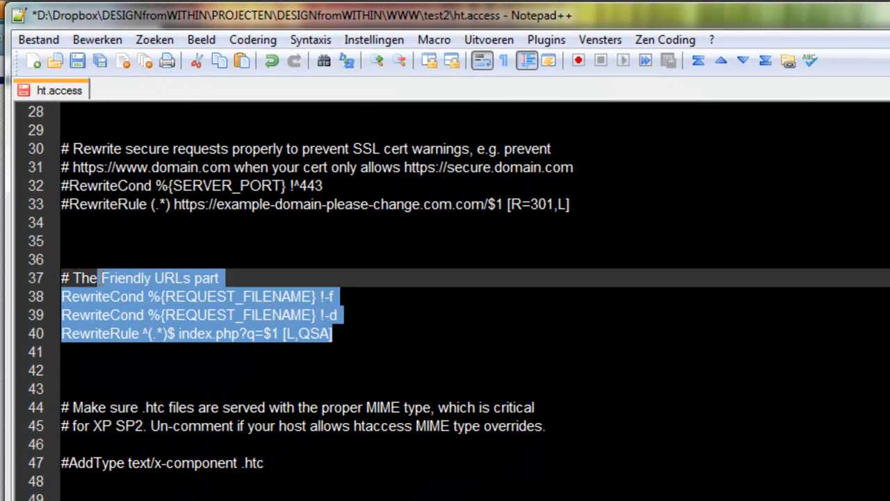
left_click_drag(99, 278, 62, 278)
key("ctrl+v")
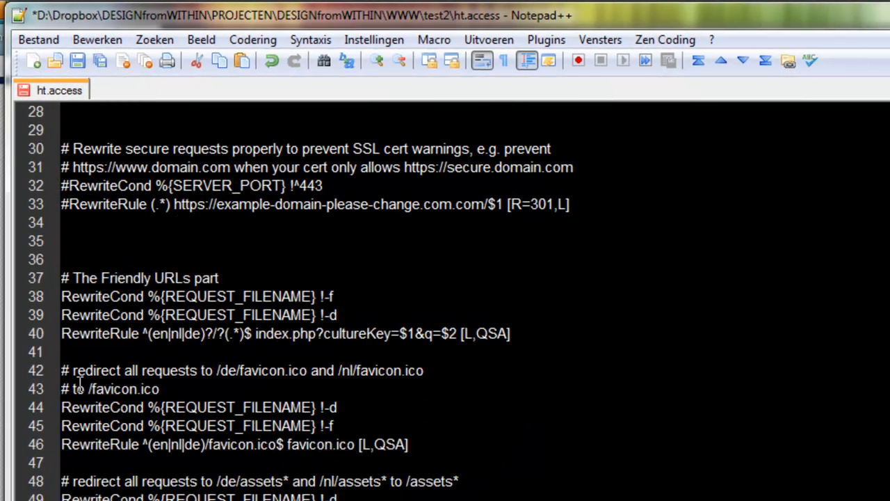
Examine the language codes in the first RewriteRule of the Friendly URLs part.
scroll(206, 480, "down", 1)
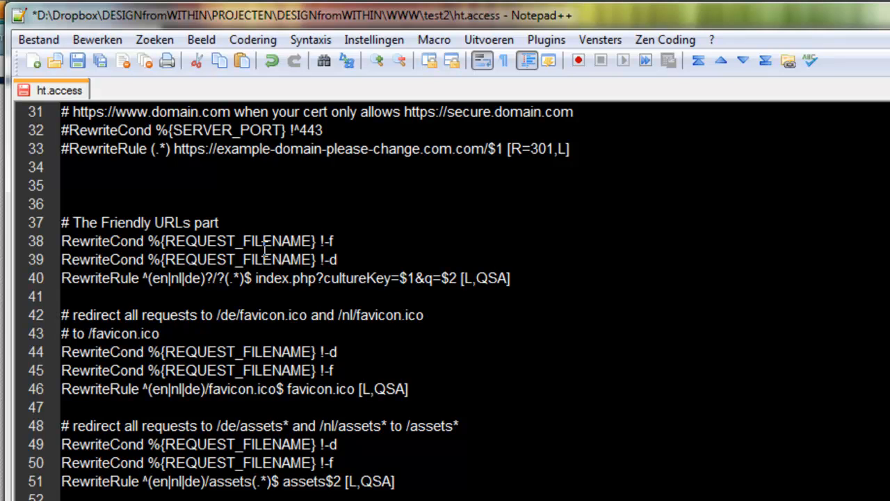
left_click(196, 262)
left_click_drag(154, 279, 202, 278)
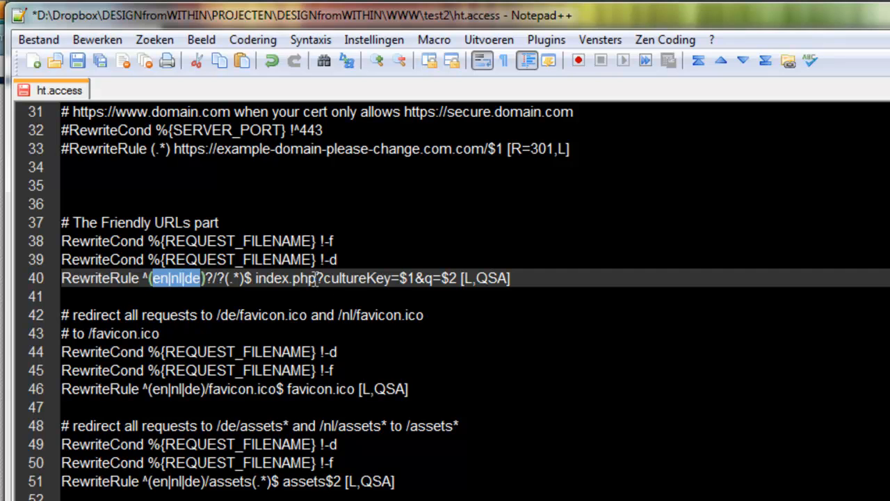
left_click(209, 260)
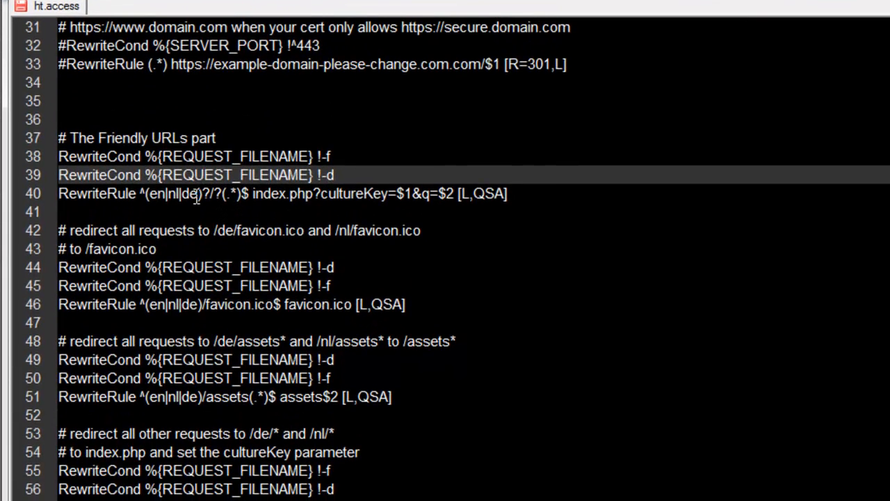
Try ja and fr in place of de in the RewriteRule on line 40, and restore de.
double_click(195, 280)
type("ja")
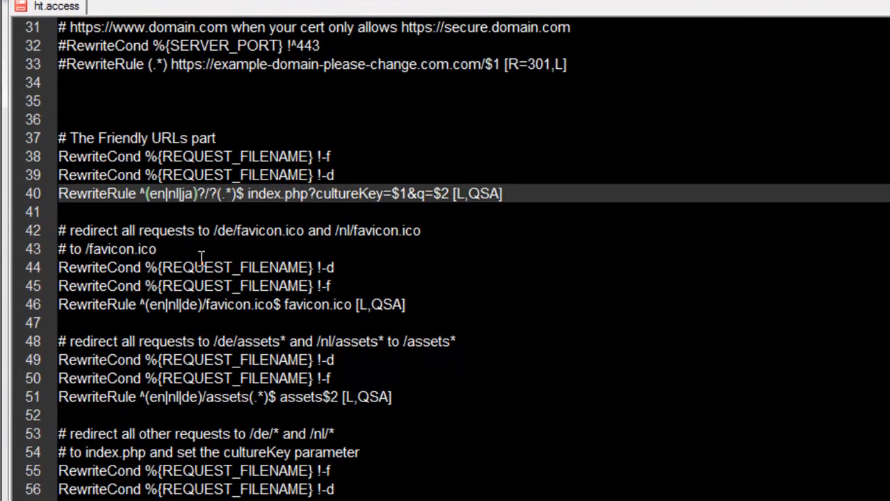
key("BackSpace")
key("BackSpace")
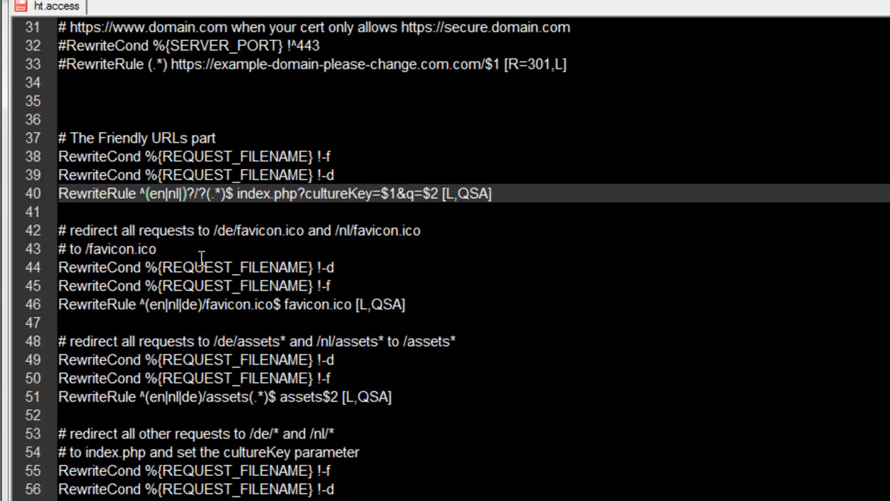
type("fr")
key("BackSpace")
key("BackSpace")
type("de")
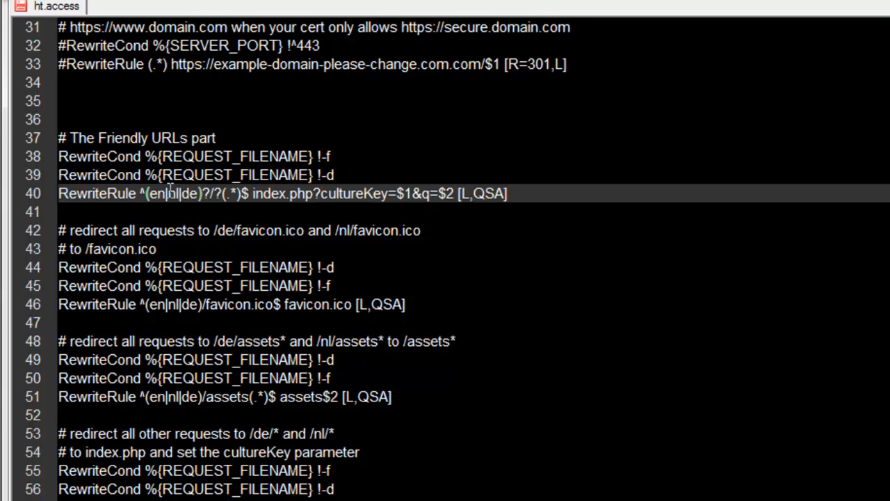
Compare the language code lists in the RewriteRules for friendly URLs, favicon.ico, assets and all other requests.
left_click_drag(148, 193, 198, 193)
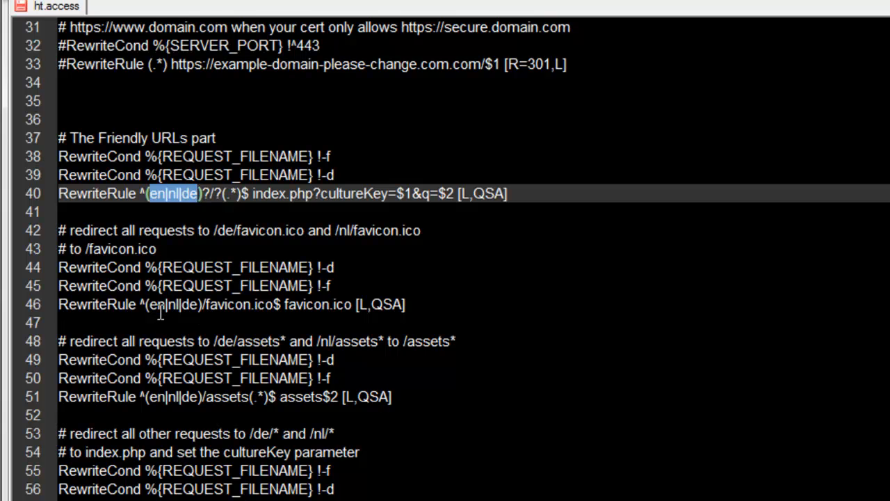
left_click_drag(148, 303, 196, 304)
left_click(197, 304)
left_click_drag(82, 230, 201, 230)
left_click(250, 230)
left_click_drag(207, 304, 326, 304)
left_click(152, 304)
left_click_drag(149, 304, 200, 304)
key("Right")
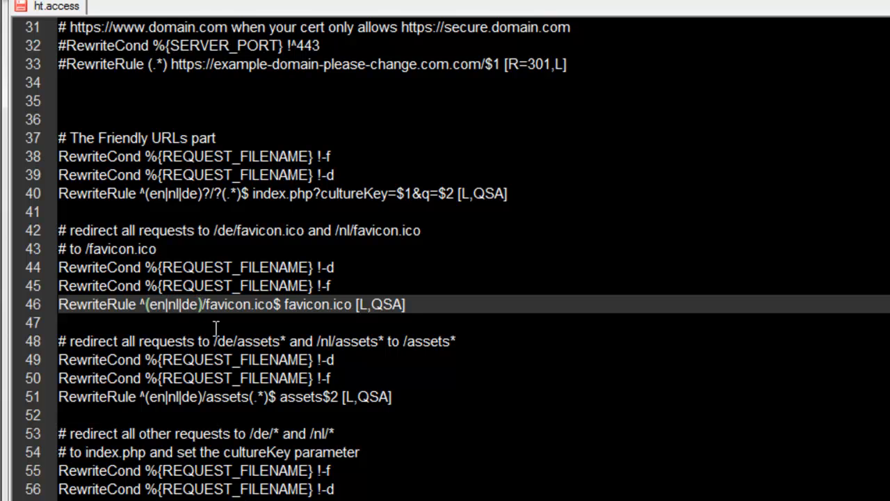
left_click_drag(149, 396, 198, 398)
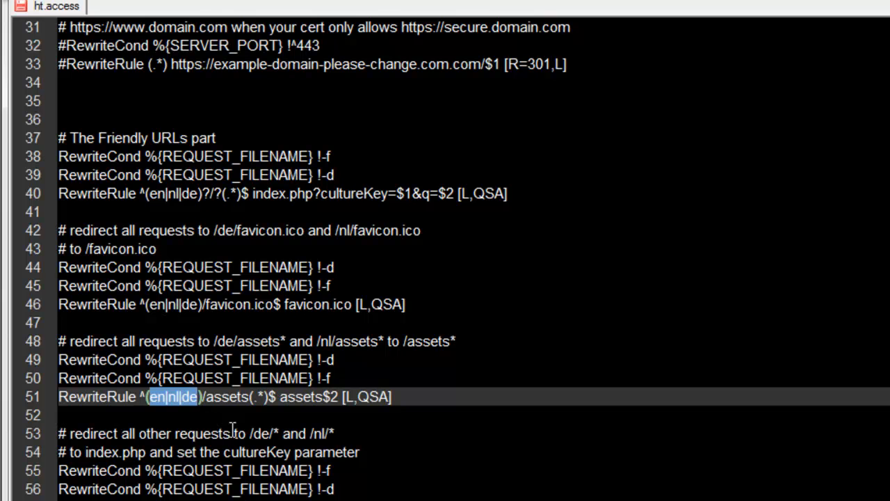
key("Right")
left_click_drag(150, 304, 199, 310)
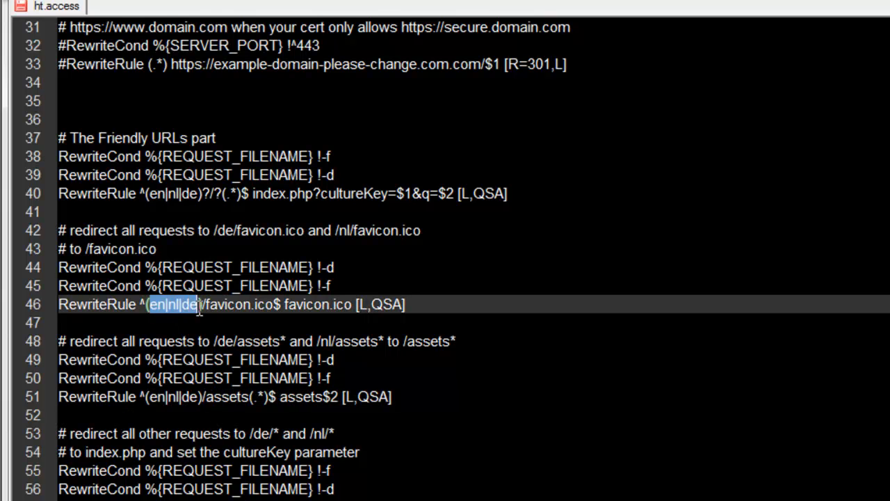
left_click_drag(148, 193, 198, 194)
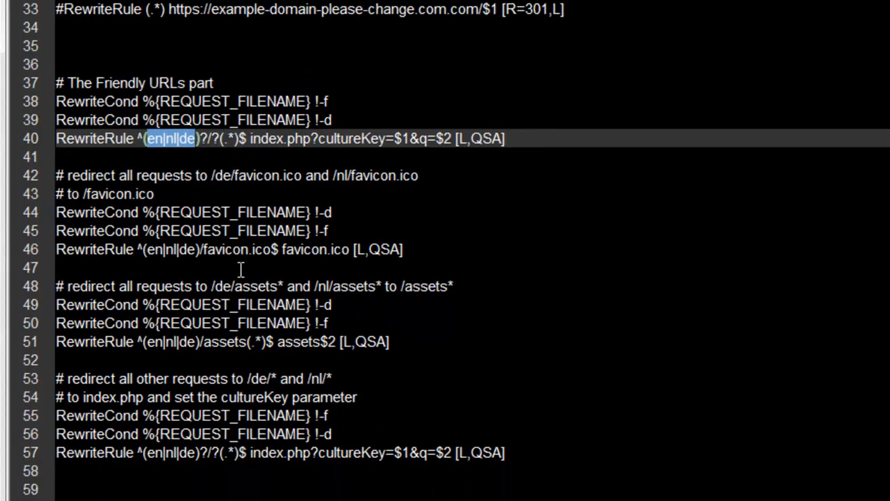
left_click_drag(147, 442, 188, 441)
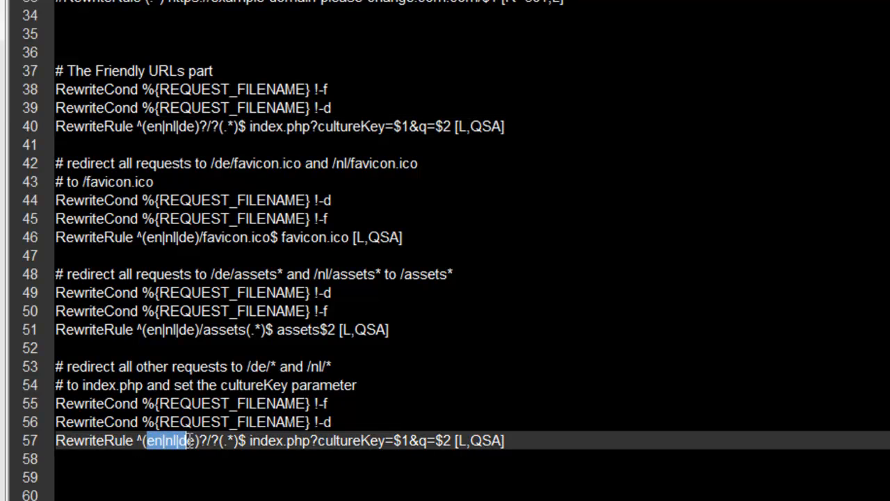
Save the edited ht.access as .htaccess in the test2 folder, then close the file and put the editor away.
left_click(203, 385)
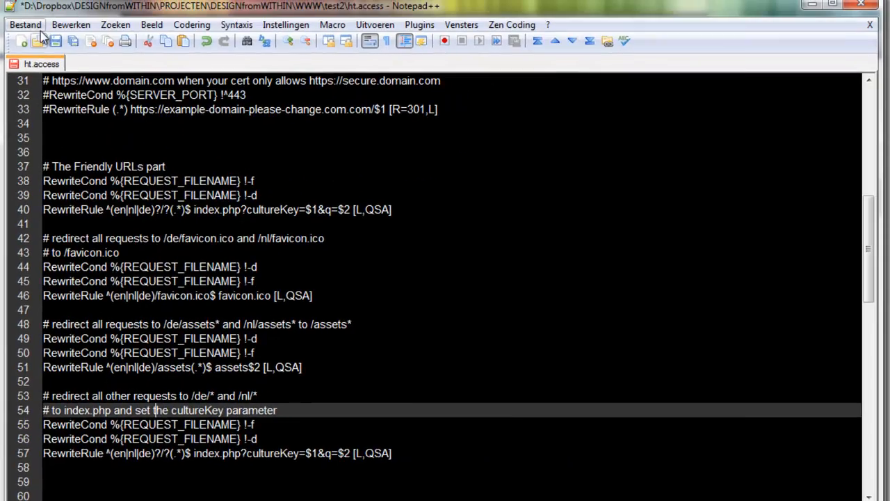
left_click(25, 25)
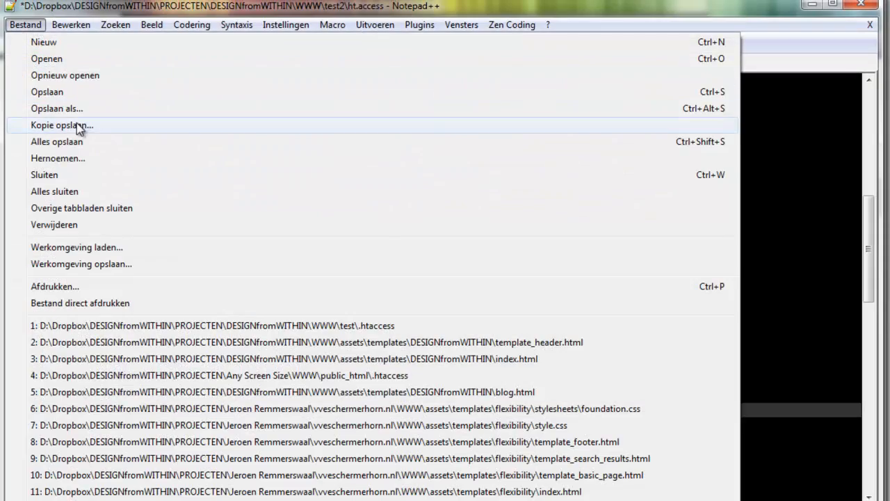
left_click(130, 109)
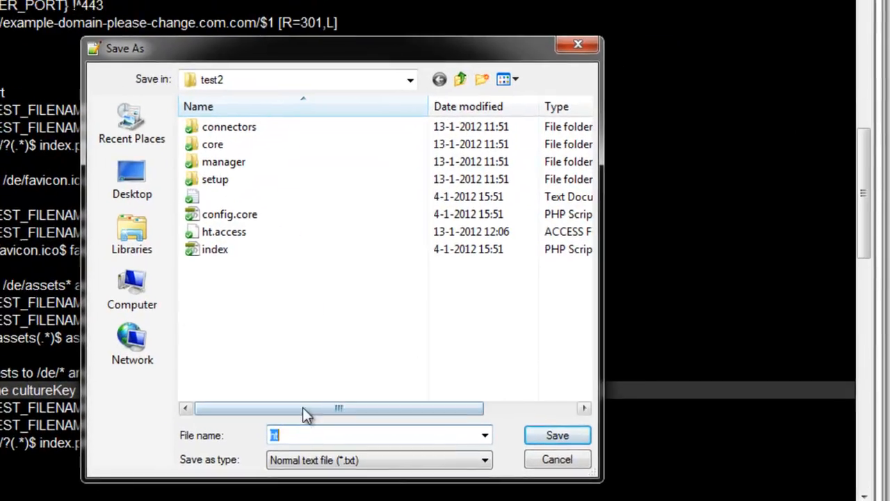
type(".htaccess")
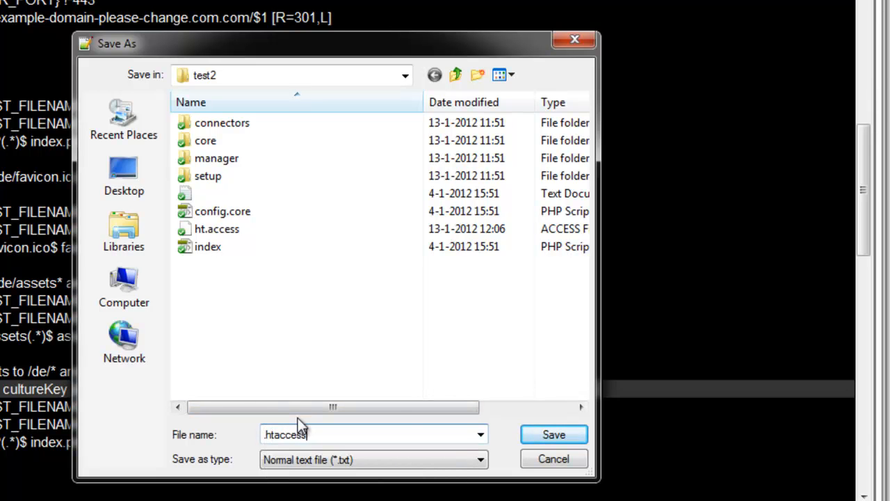
left_click(541, 438)
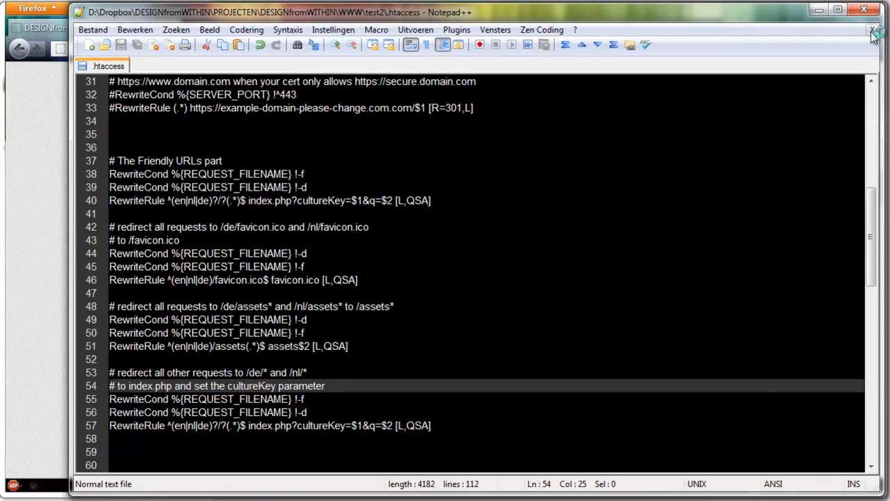
left_click(873, 31)
left_click(820, 9)
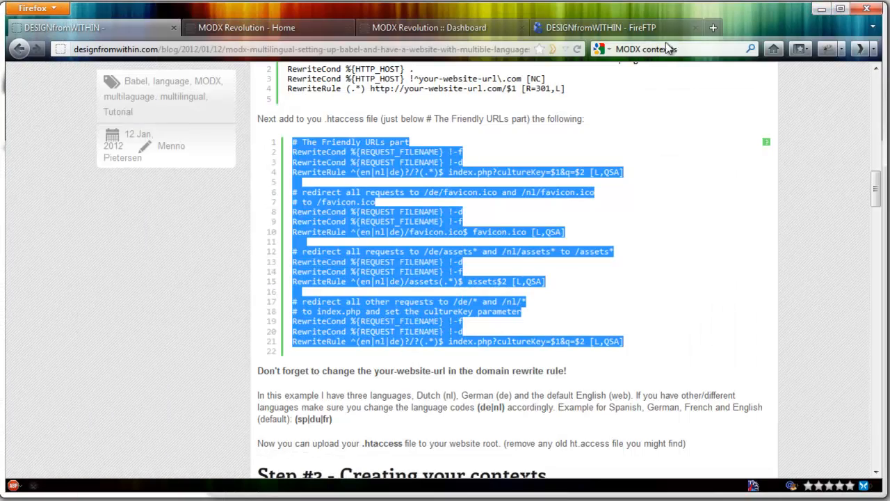
In FireFTP, delete ht.access from the remote test2 folder and upload the local .htaccess there.
left_click(634, 31)
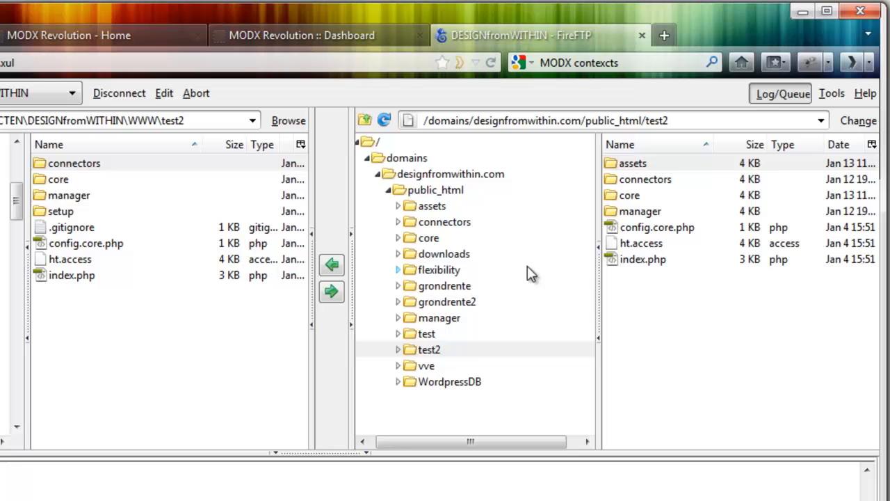
left_click(646, 248)
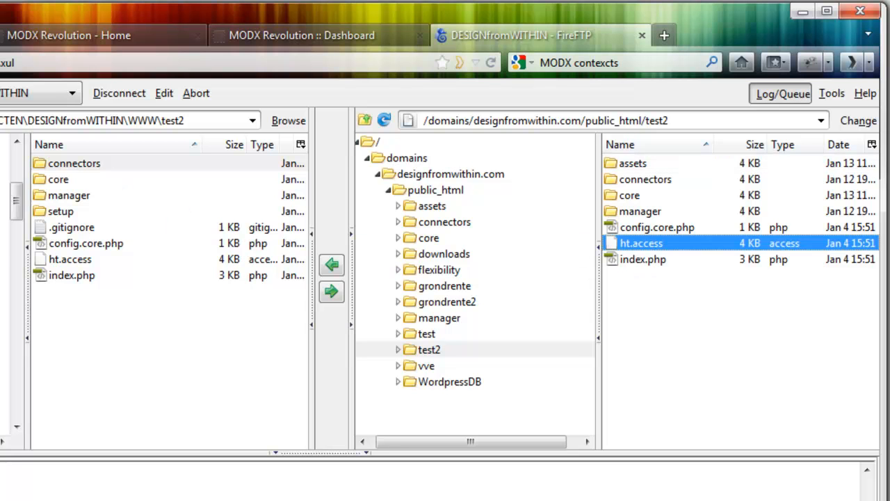
left_click(70, 244)
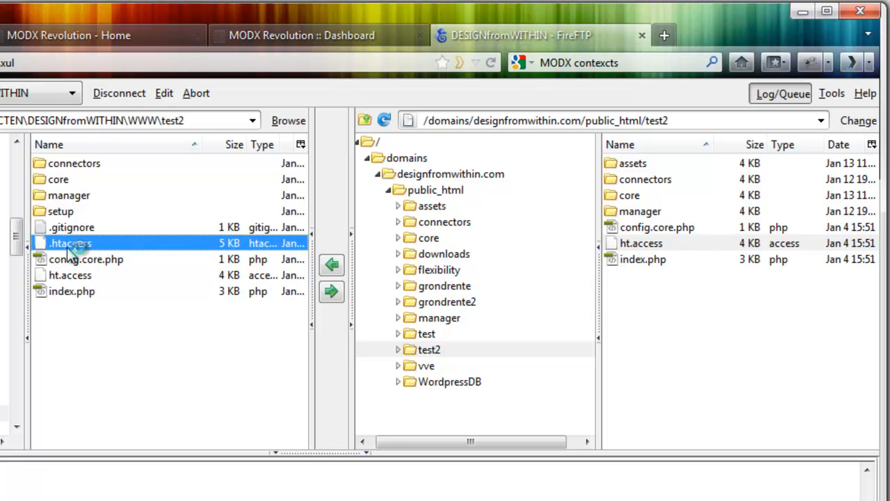
left_click(644, 246)
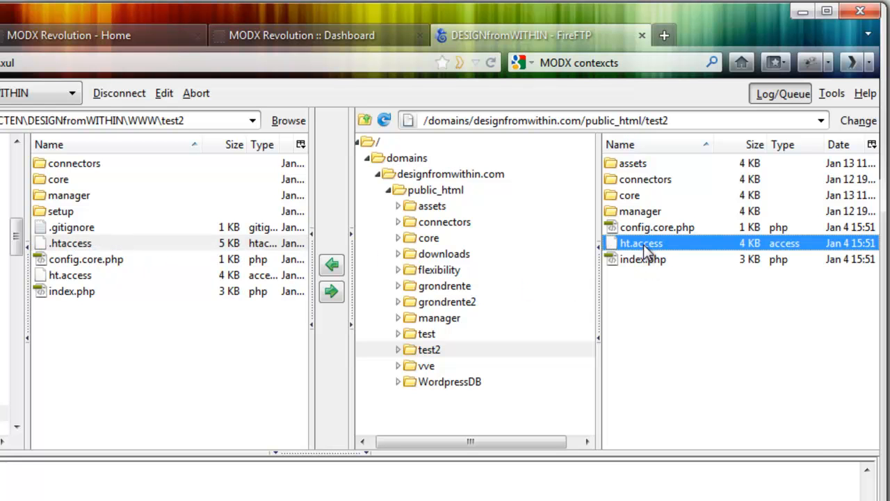
right_click(644, 244)
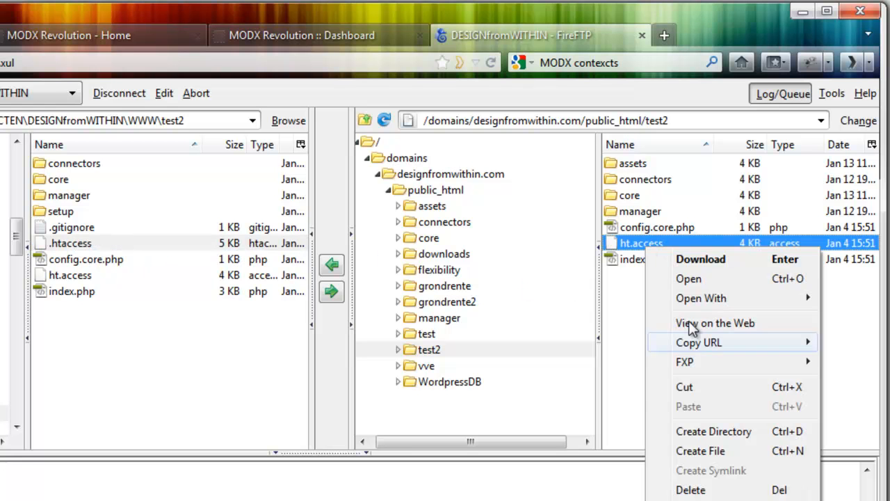
left_click(691, 489)
left_click(312, 312)
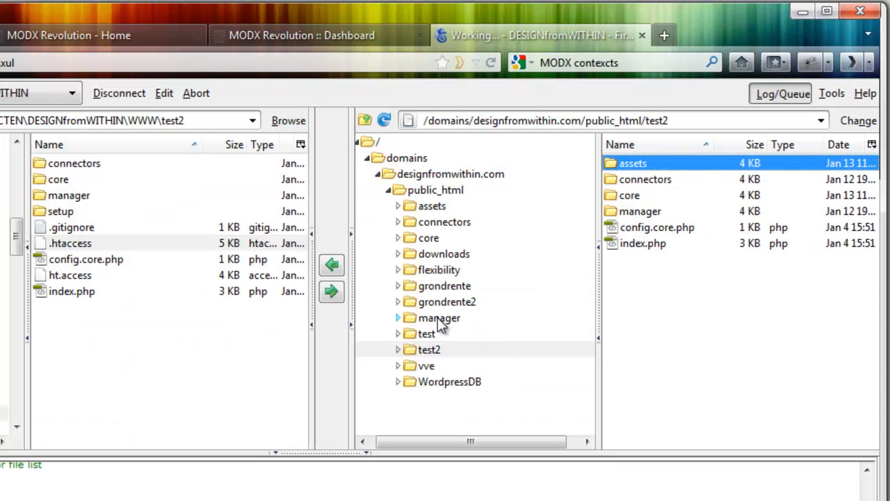
left_click(69, 242)
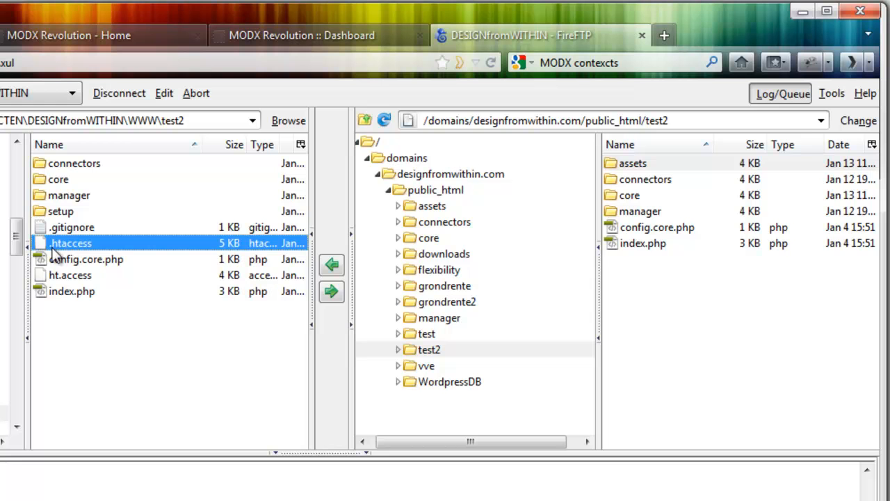
left_click(331, 291)
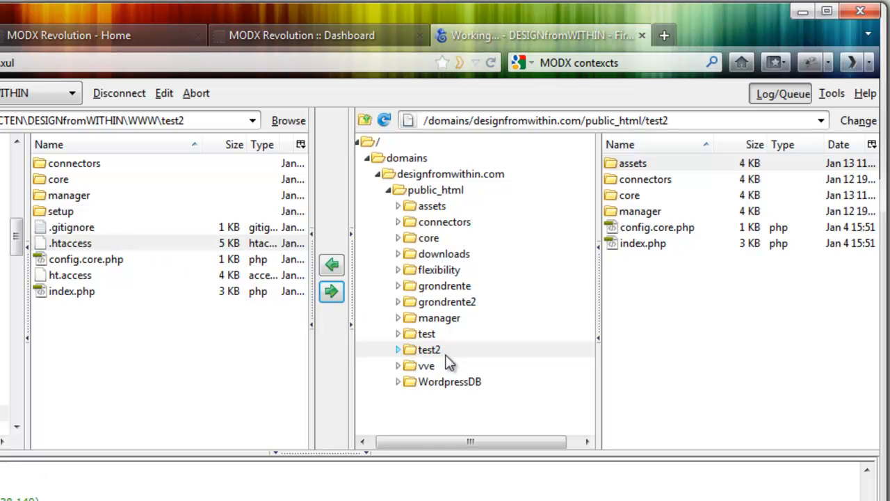
Clear the site cache in the MODX manager and check the test2 home page.
left_click(329, 37)
mouse_move(132, 135)
left_click(136, 277)
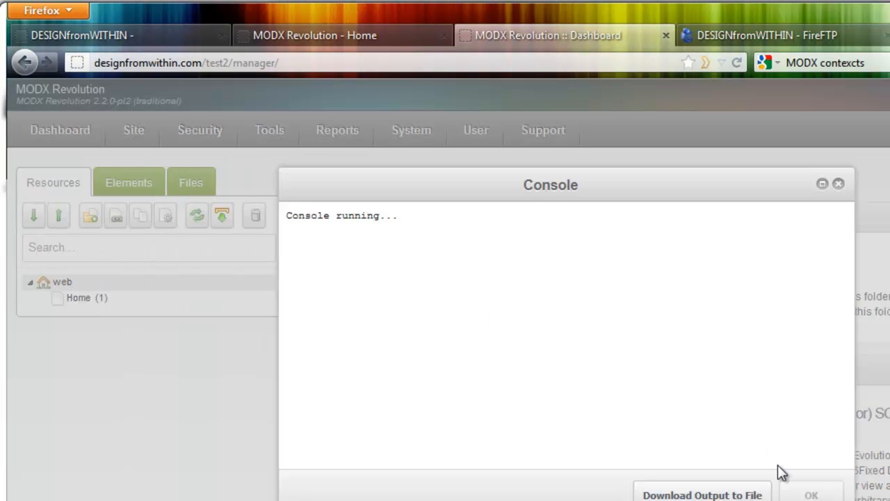
left_click(807, 495)
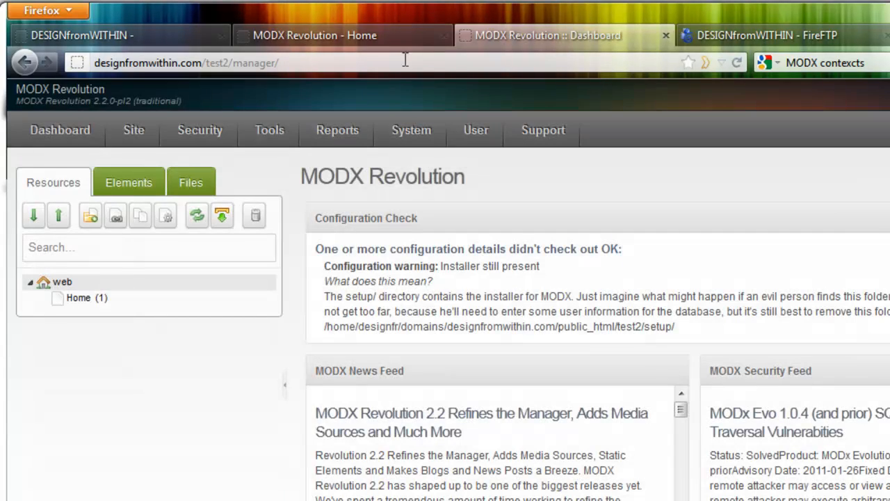
left_click(390, 38)
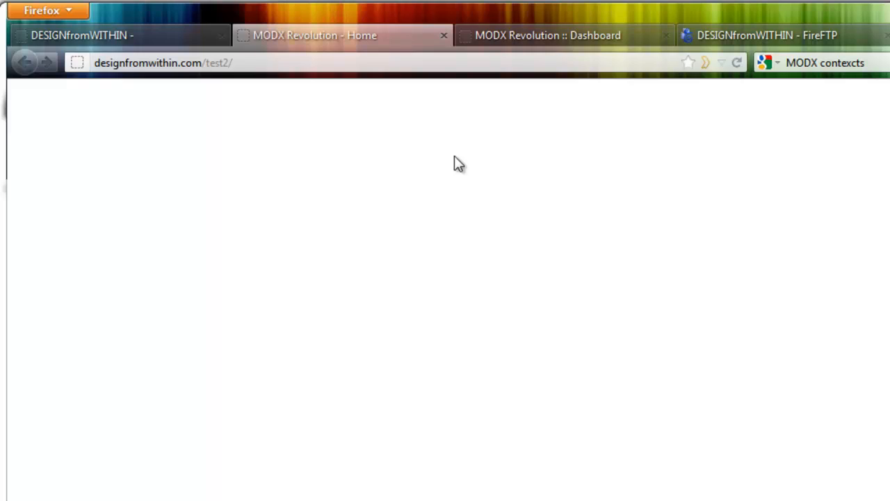
left_click(540, 38)
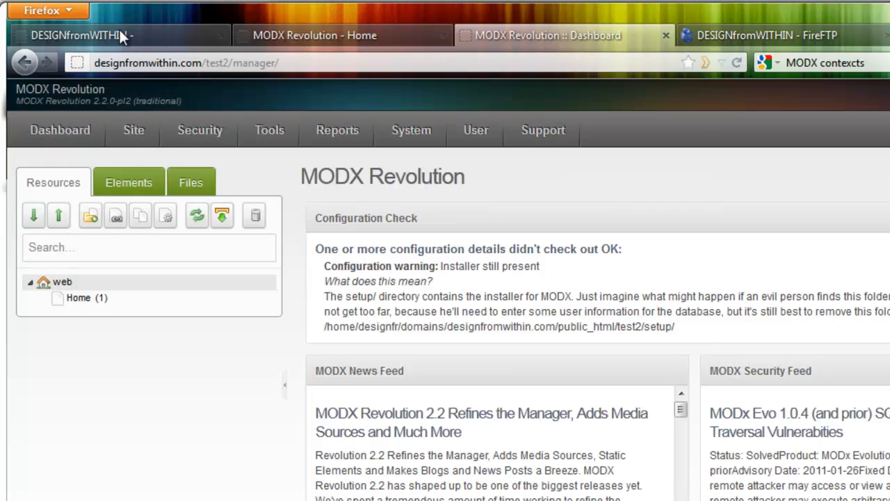
Consult Step #2 of the tutorial on creating contexts, and open the web context's settings in the MODX manager.
left_click(119, 36)
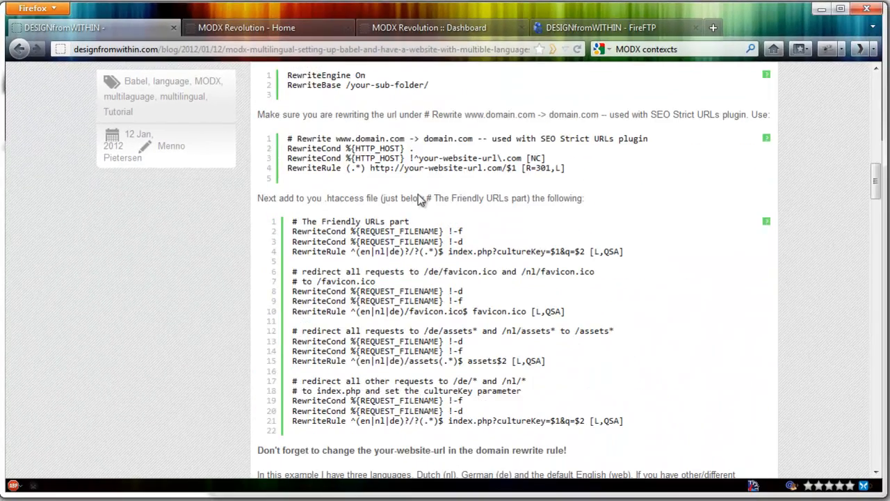
scroll(421, 214, "down", 8)
scroll(443, 216, "down", 2)
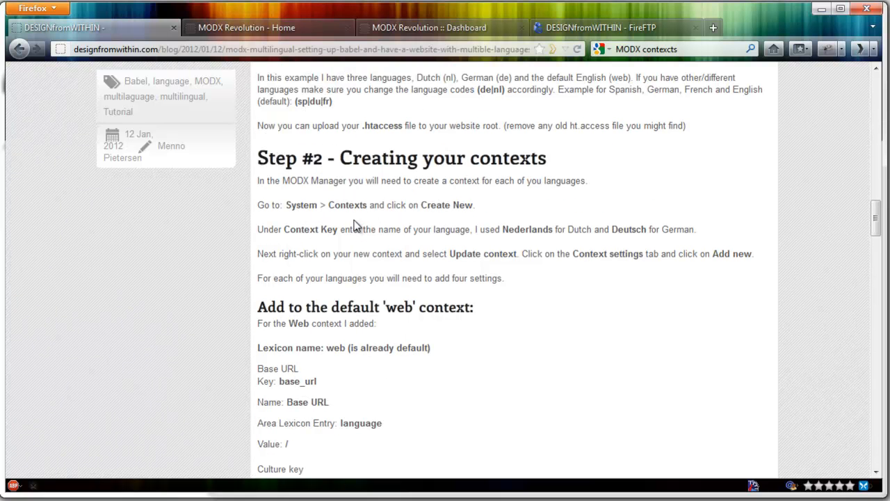
left_click(428, 26)
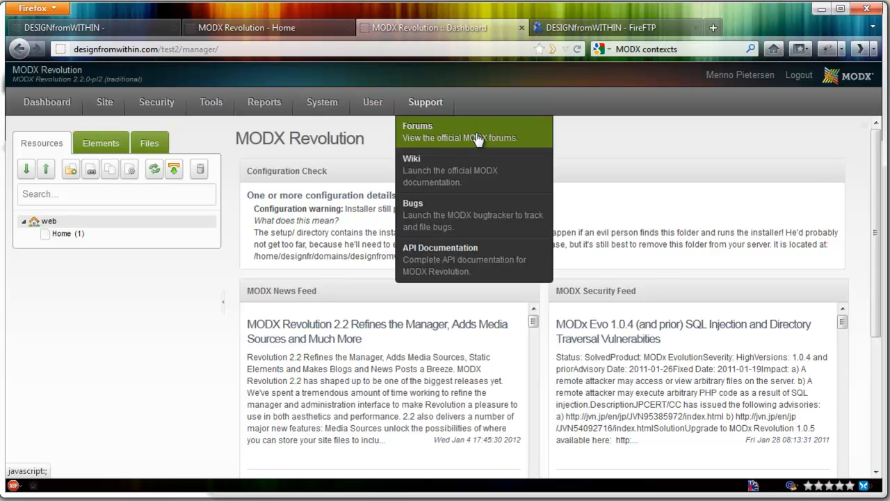
mouse_move(313, 111)
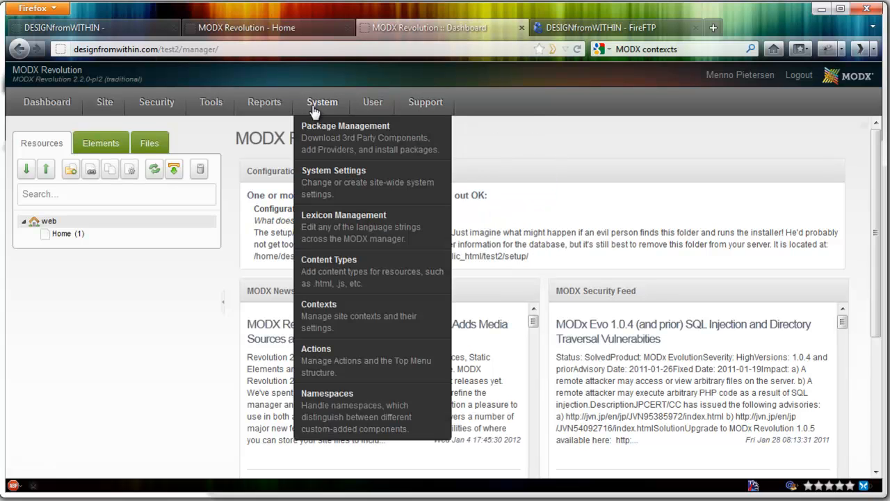
left_click(336, 308)
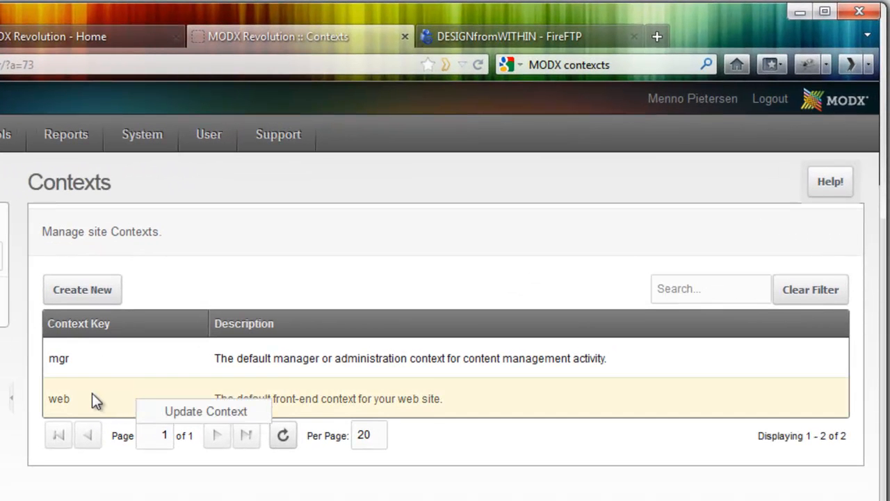
left_click(171, 409)
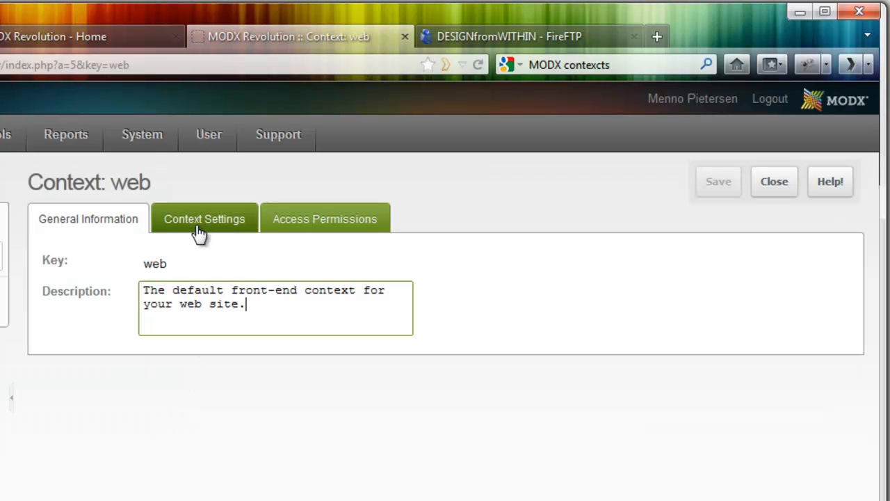
left_click(195, 220)
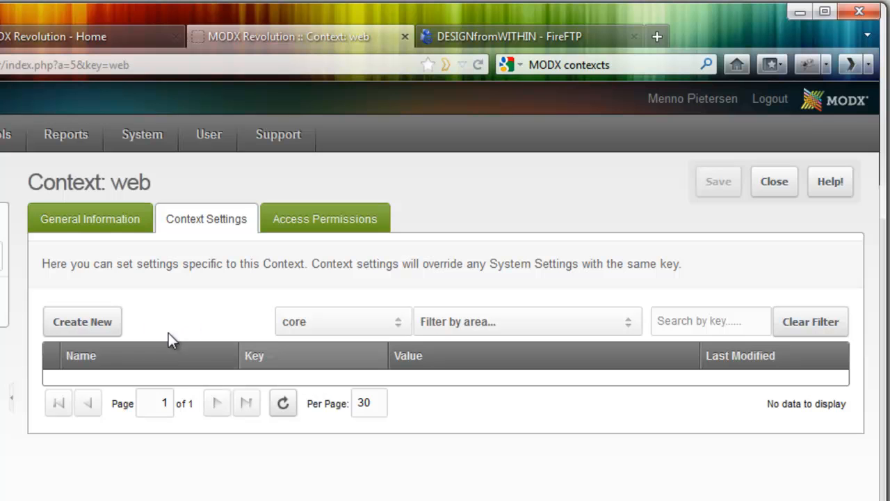
Start a new setting for the web context and fill in its key with base_url copied from the tutorial.
left_click(104, 323)
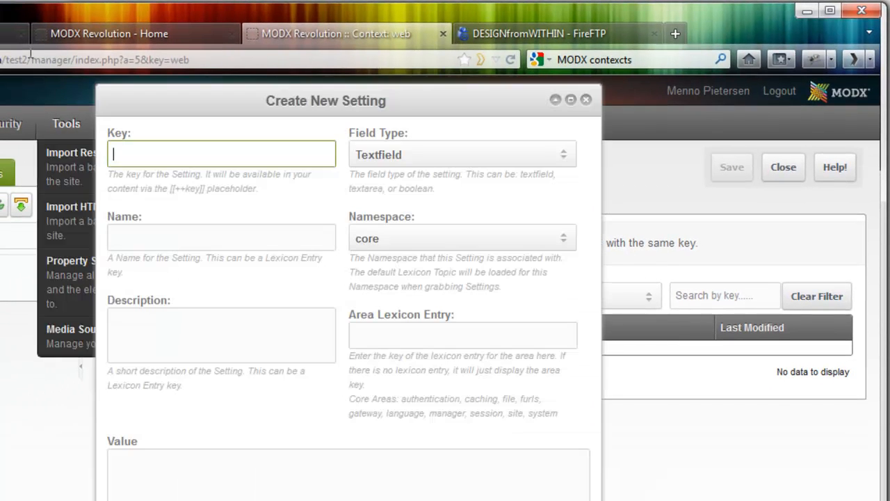
left_click(66, 33)
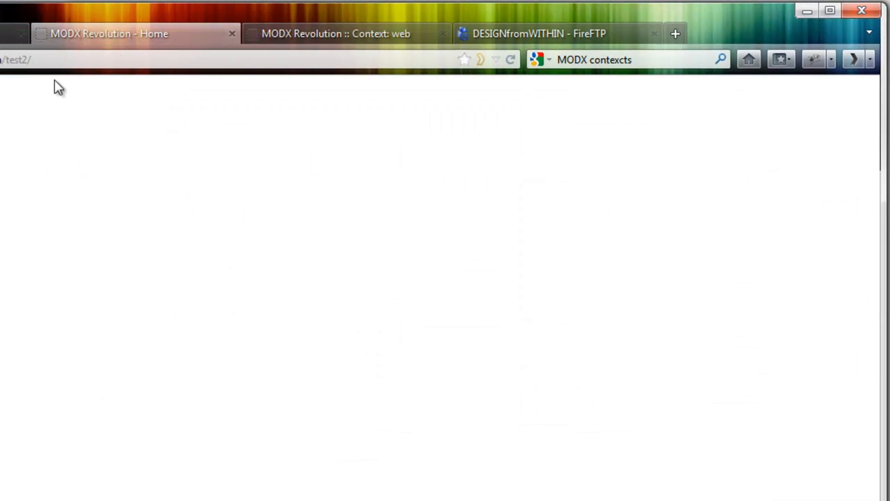
left_click(2, 33)
scroll(251, 308, "down", 3)
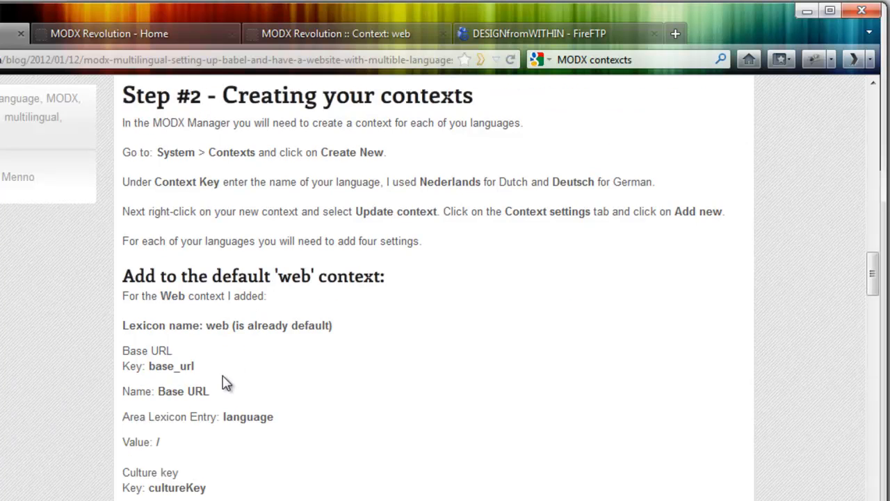
scroll(225, 381, "down", 5)
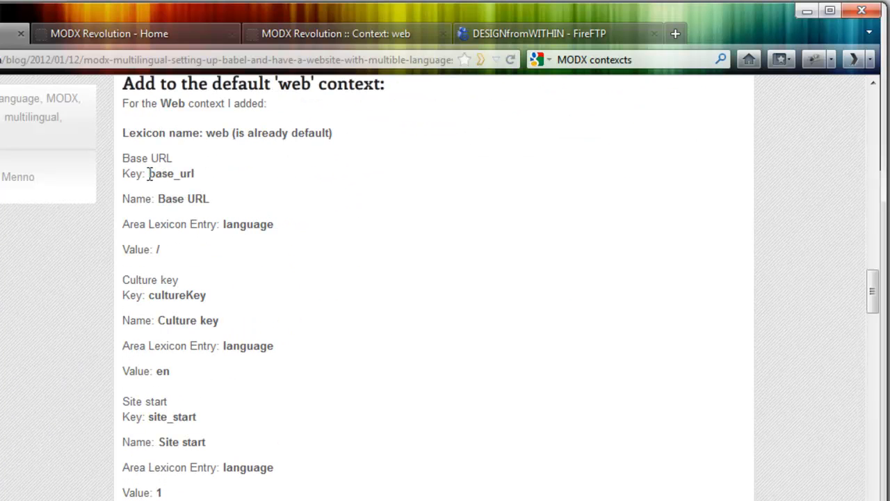
left_click_drag(149, 174, 209, 179)
key("ctrl+c")
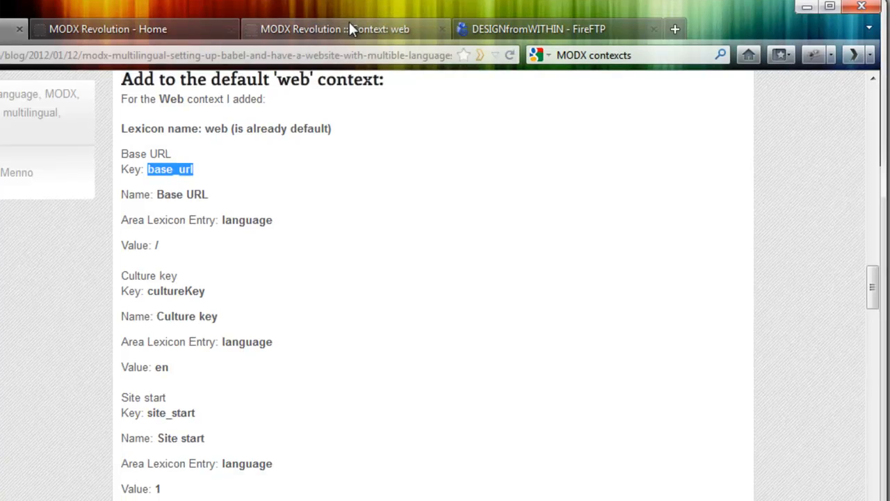
left_click(349, 28)
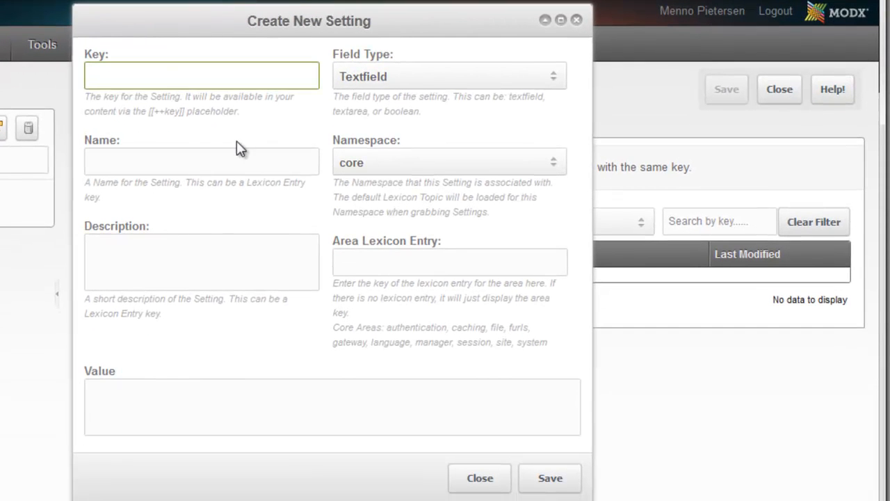
key("ctrl+v")
Name the base_url setting Base URL, give it the area language and the value /, and save it.
left_click(213, 163)
type("Base URL")
left_click(362, 257)
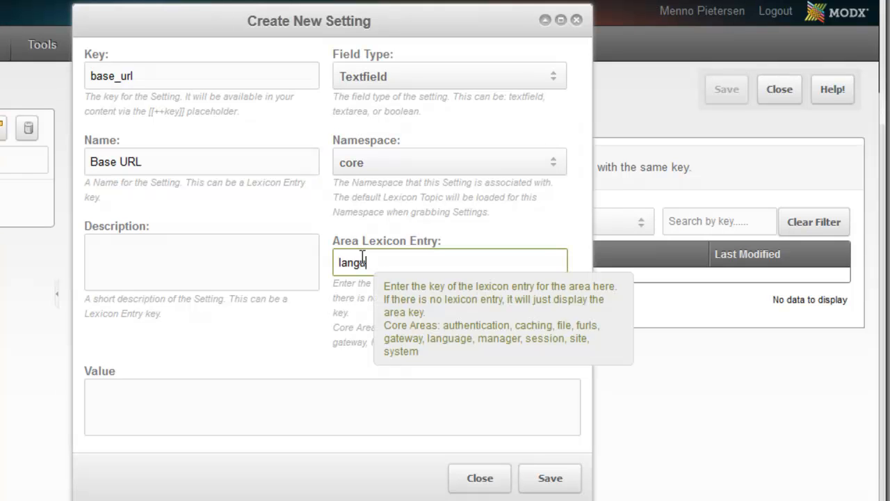
left_click(188, 393)
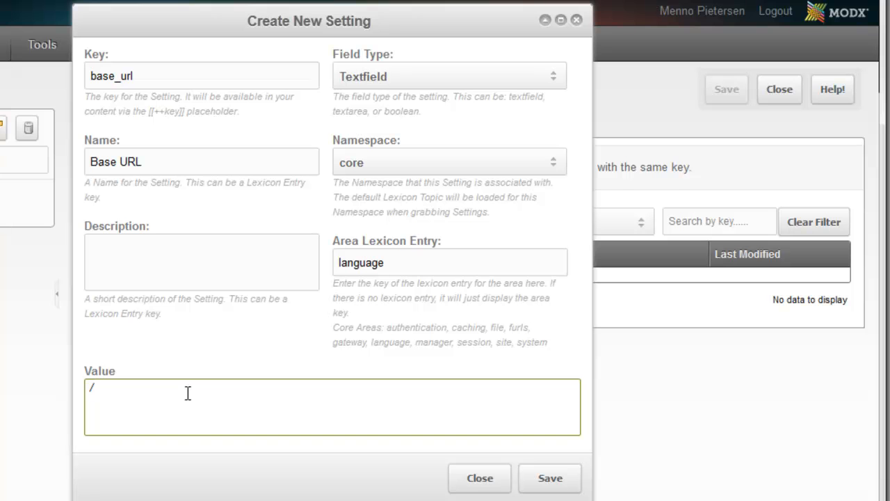
left_click_drag(215, 388, 28, 388)
left_click(546, 478)
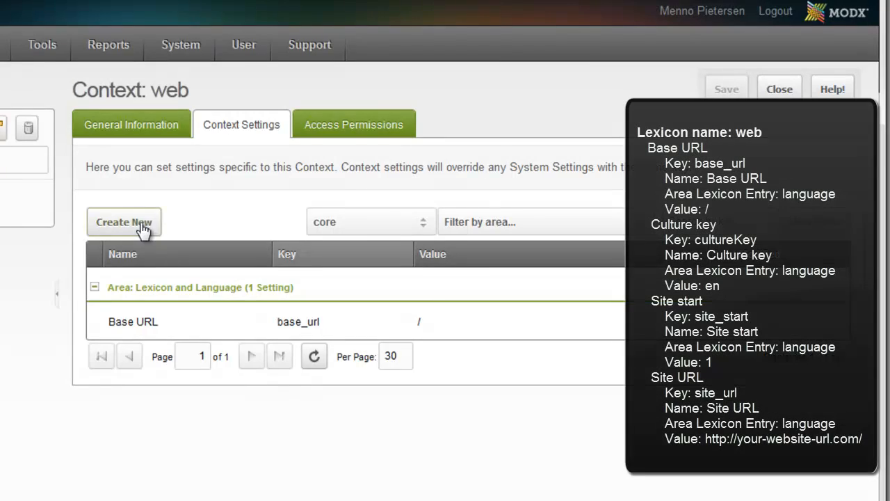
Start another new setting for the web context and fill in its key with cultureKey copied from the tutorial.
left_click(143, 228)
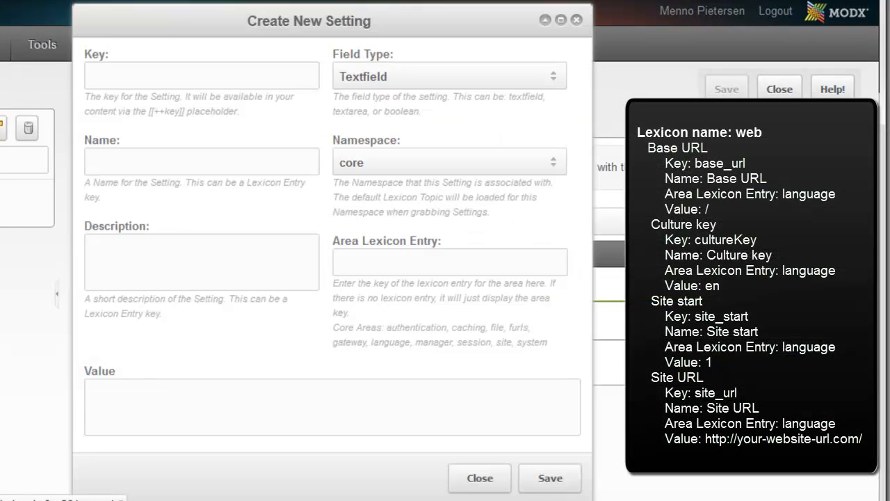
key("alt+Tab")
left_click_drag(127, 221, 189, 224)
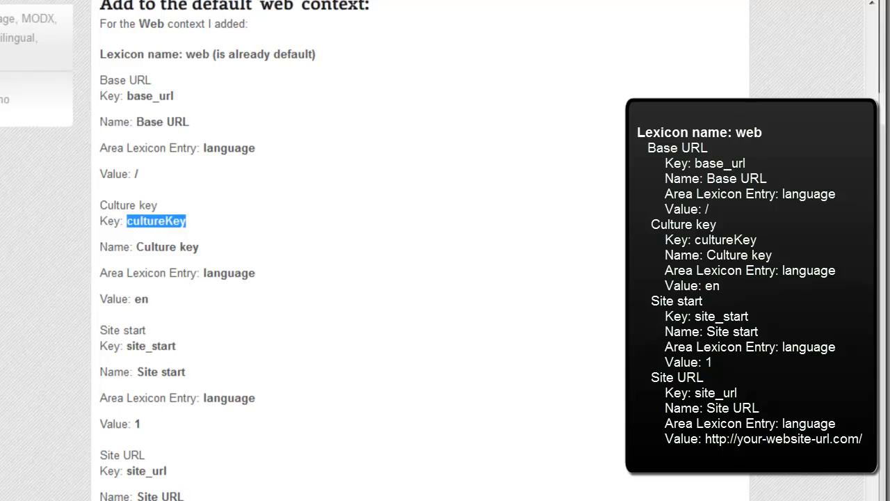
key("alt+Tab")
left_click(163, 80)
type("cultureKey")
Name the cultureKey setting Culture key, give it the area language and the value en, and save it.
left_click(168, 164)
type("Culture jey")
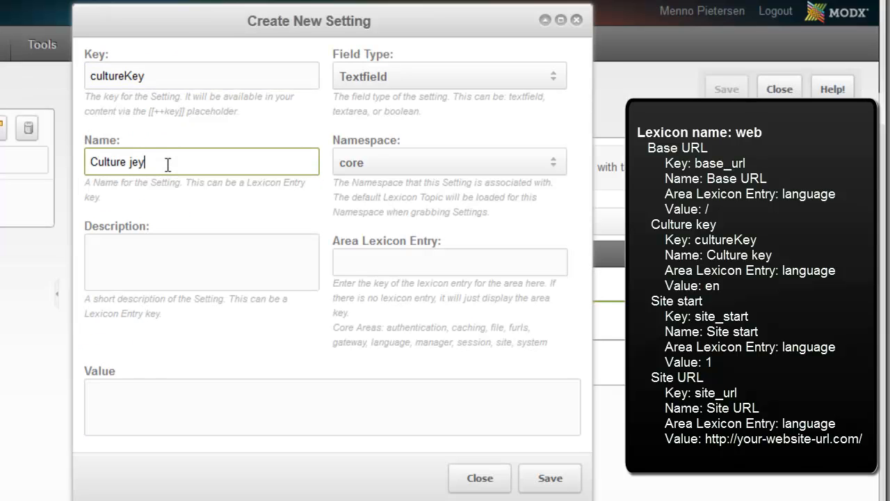
double_click(136, 167)
type("key")
left_click(373, 264)
type("language")
left_click(276, 402)
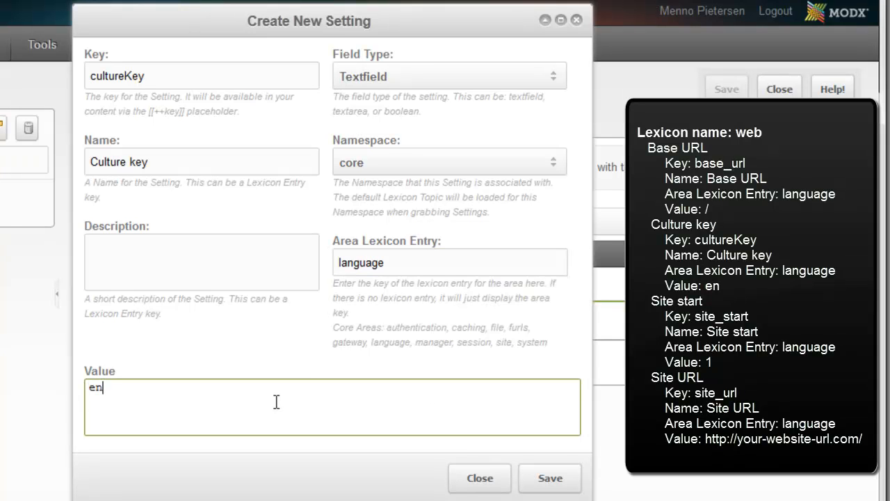
left_click(549, 480)
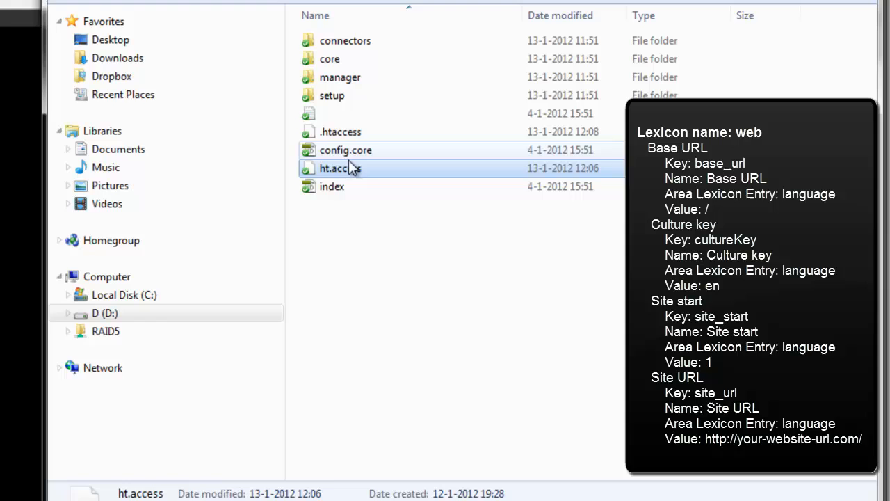
Open the .htaccess file in Notepad++ and examine the language codes in its rewrite rules.
right_click(348, 139)
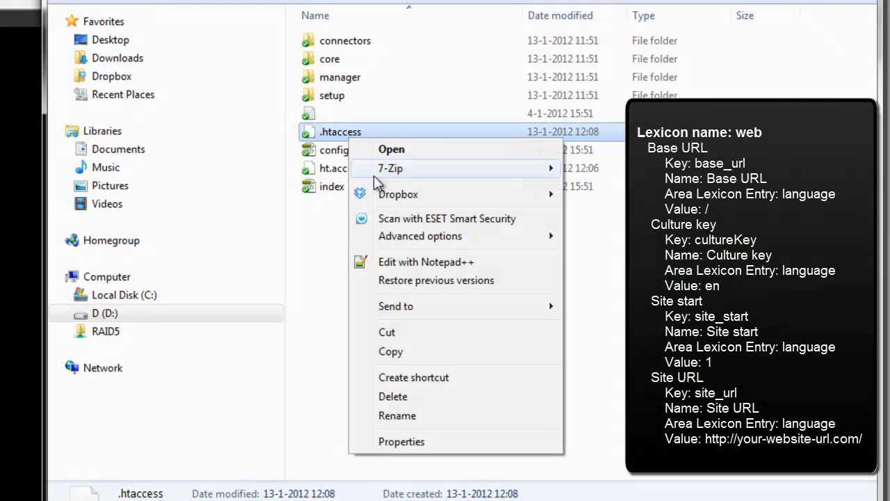
left_click(427, 262)
scroll(97, 347, "down", 2)
scroll(103, 341, "down", 2)
left_click_drag(2, 365, 35, 366)
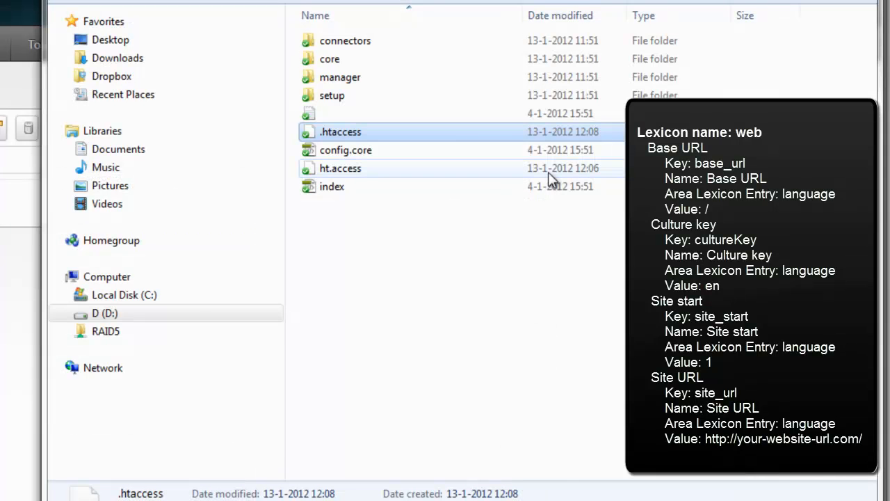
left_click(2, 356)
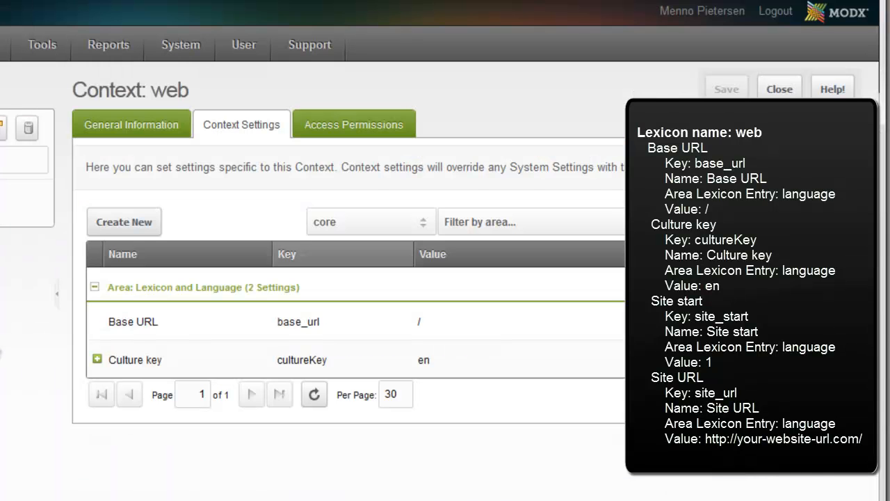
Create a further web context setting in the MODX manager with the key site_start copied from the tutorial.
left_click(140, 226)
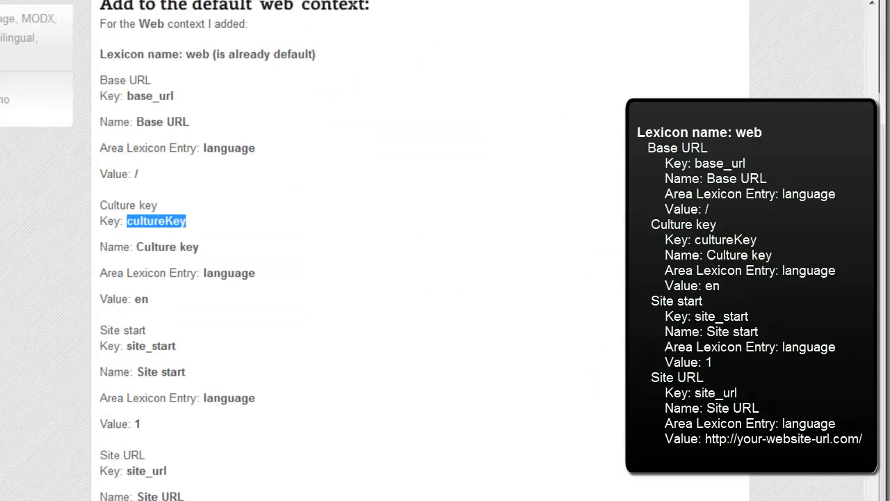
left_click_drag(129, 346, 178, 351)
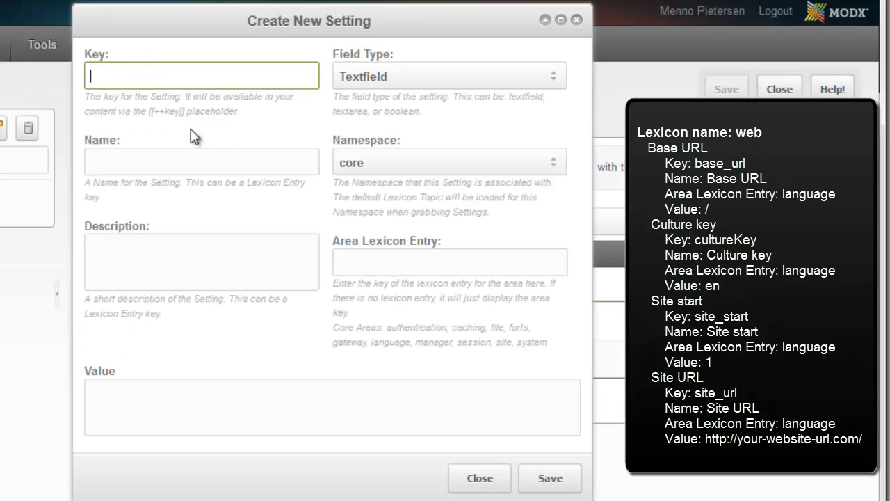
type("site_start")
Name the site_start setting Site start, give it the area language and the value 1, and save it.
left_click(156, 164)
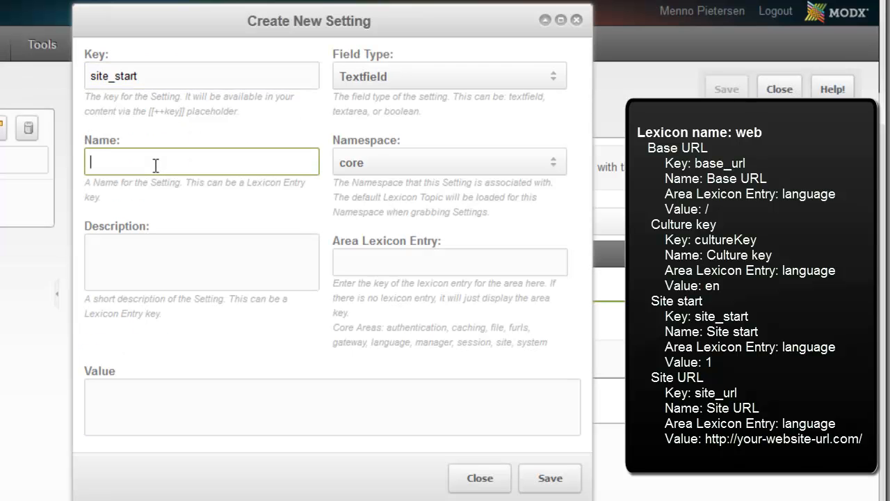
type("Site start")
left_click(359, 256)
type("language")
left_click(224, 408)
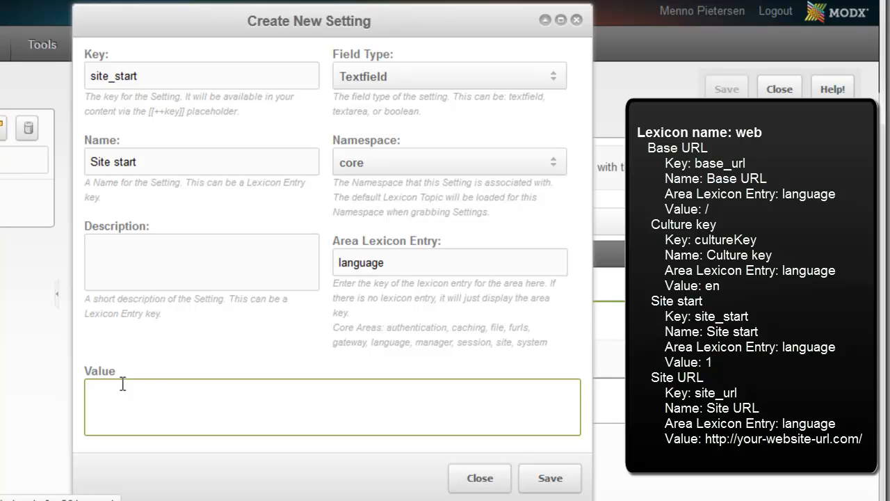
type("1")
left_click(542, 480)
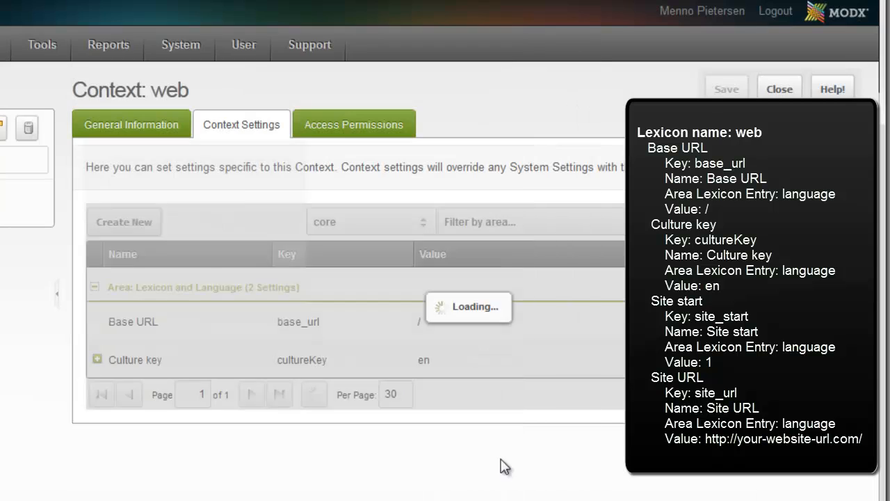
Start a new web context setting and fill in its key with site_url copied from the tutorial.
left_click(125, 222)
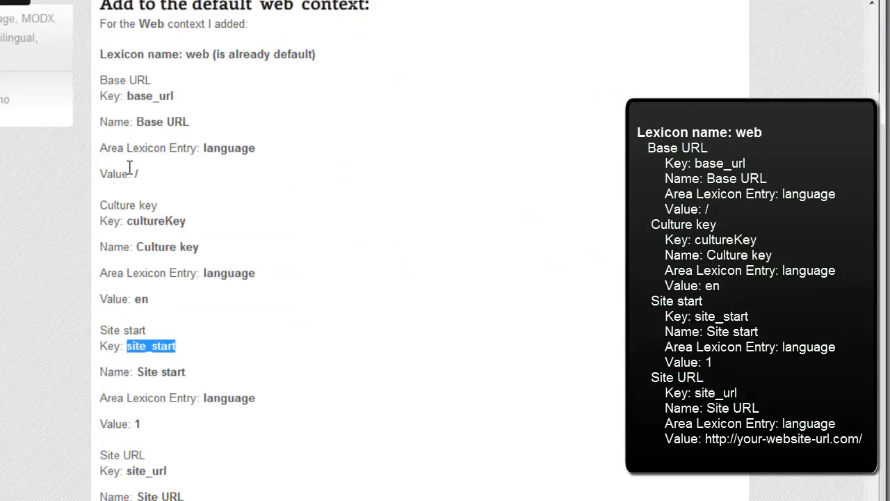
scroll(224, 386, "down", 2)
scroll(224, 386, "down", 3)
left_click_drag(127, 273, 185, 273)
key("ctrl+c")
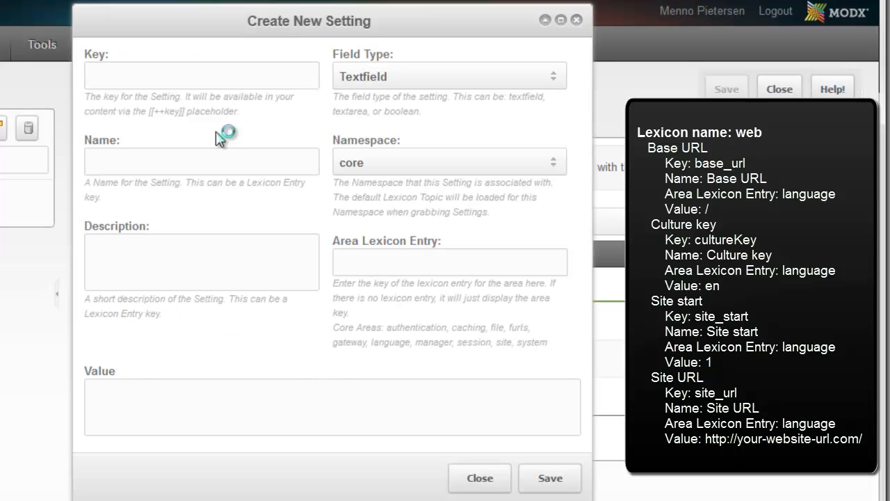
left_click(167, 76)
key("ctrl+v")
Name the site_url setting Site URL and give it the area language.
left_click(148, 164)
type("Site URL")
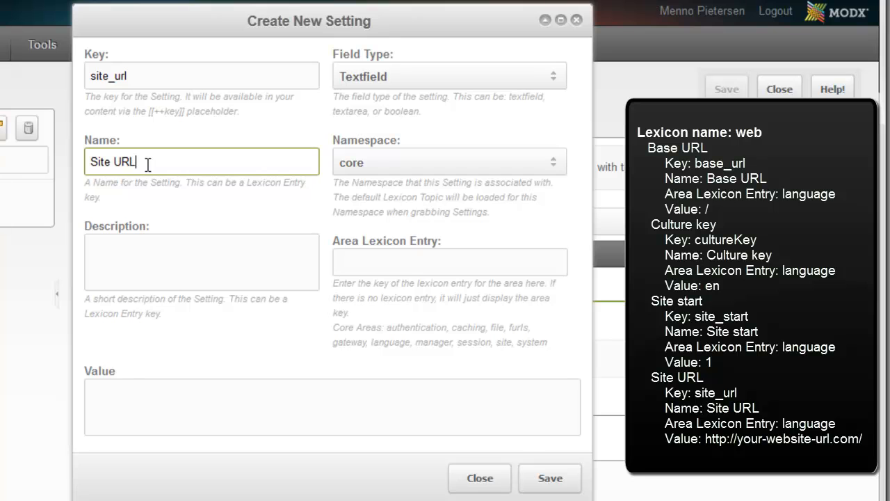
left_click(410, 266)
type("language")
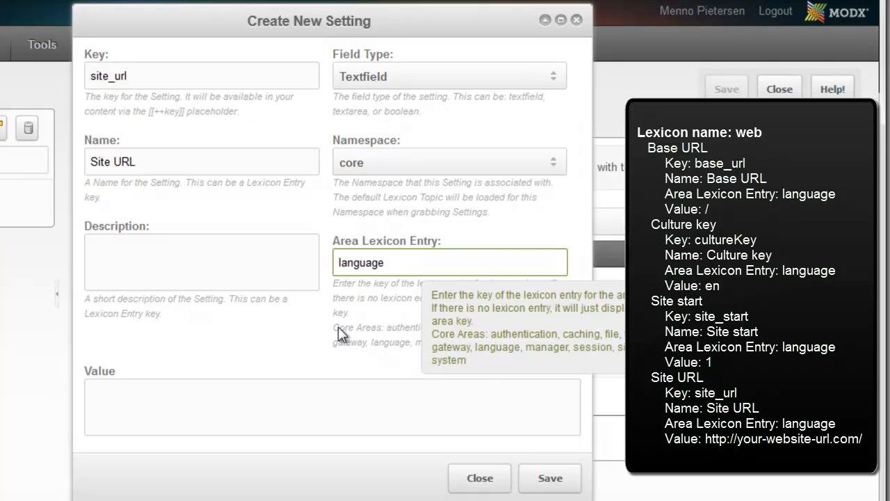
left_click(279, 389)
type("http;")
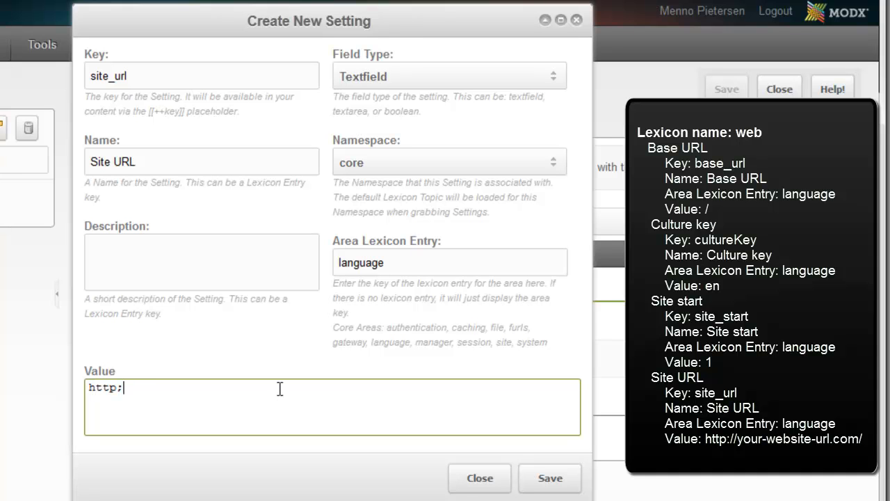
key("BackSpace")
key("BackSpace")
key("BackSpace")
type("://designf")
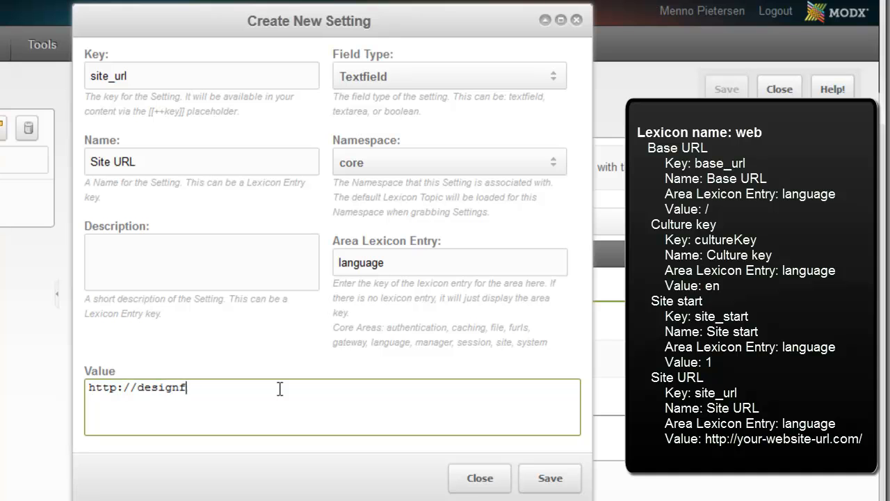
type("romwithin.com/test2/")
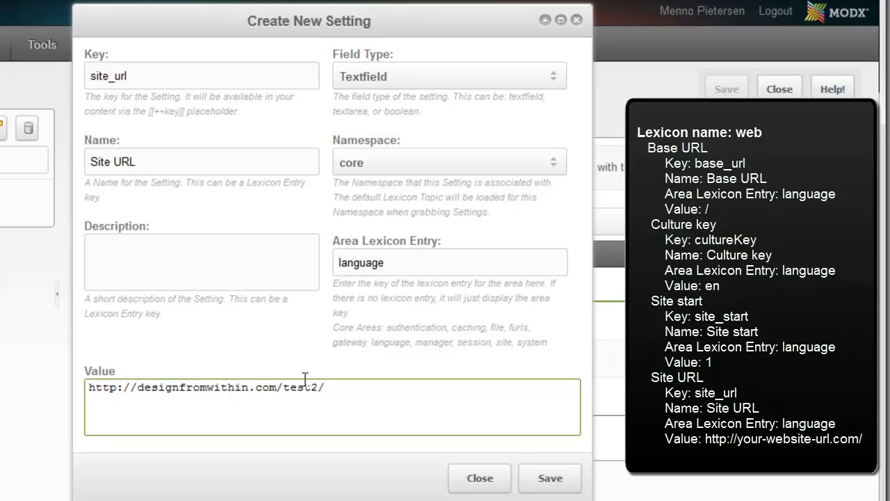
left_click_drag(336, 387, 287, 391)
left_click_drag(355, 387, 322, 388)
left_click_drag(141, 390, 278, 387)
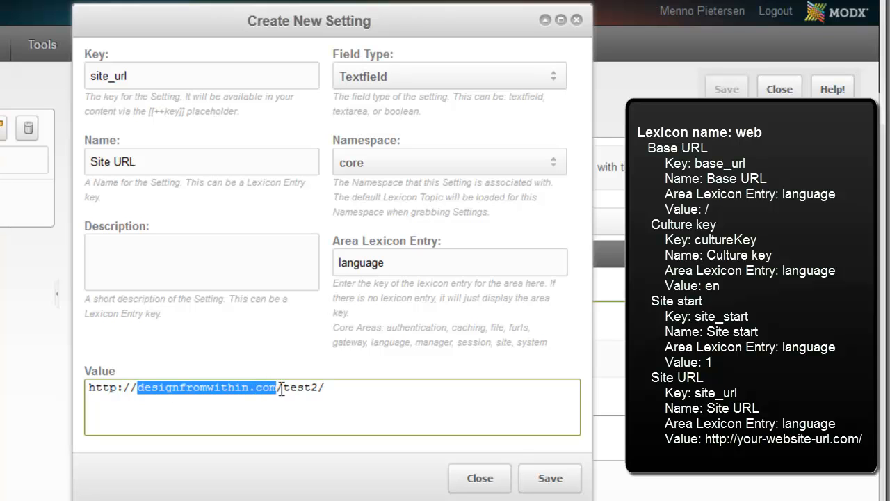
left_click(389, 394)
left_click_drag(389, 393, 159, 391)
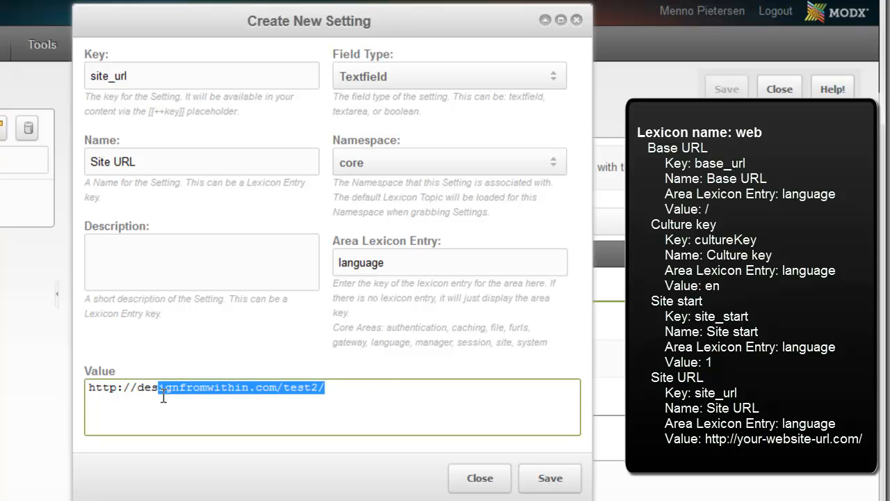
left_click(139, 395)
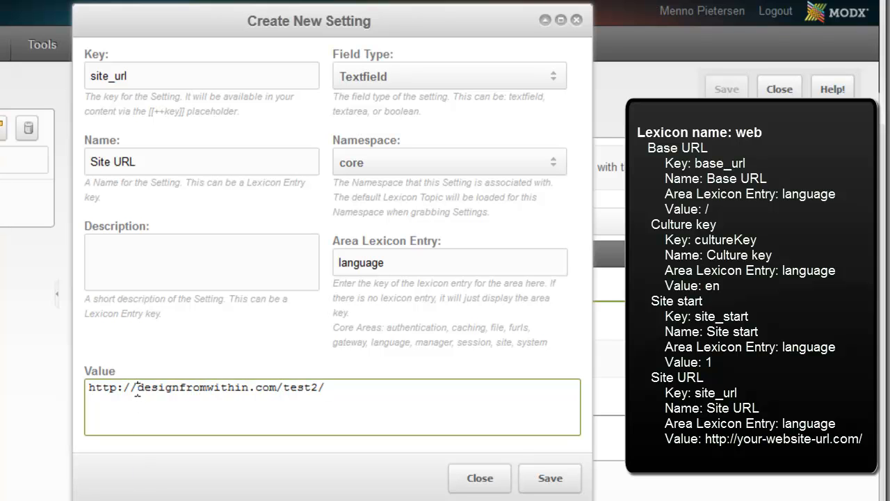
type("www.")
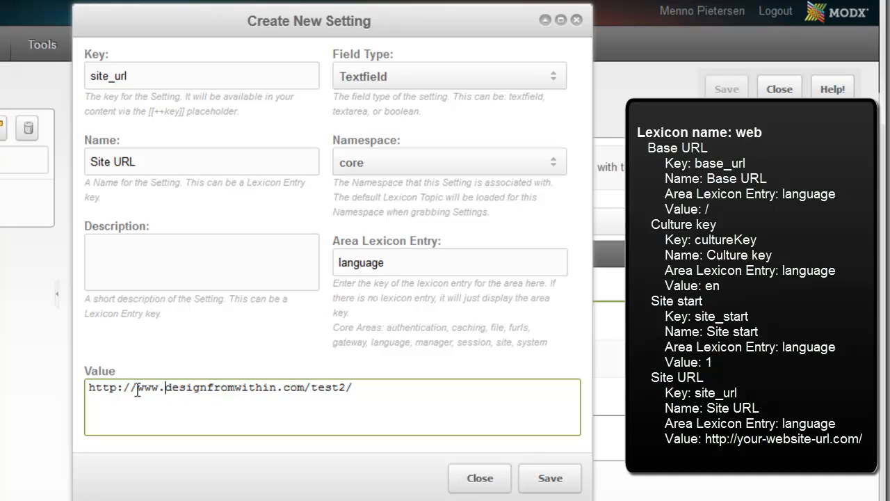
left_click_drag(137, 390, 165, 388)
key("BackSpace")
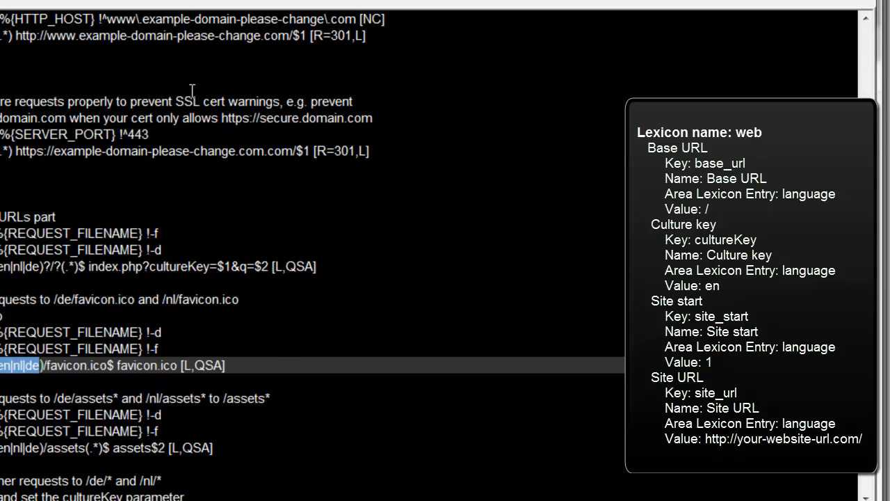
Examine the www and non-www domain redirect rules in the .htaccess file in Notepad++.
scroll(200, 139, "up", 2)
scroll(313, 251, "up", 3)
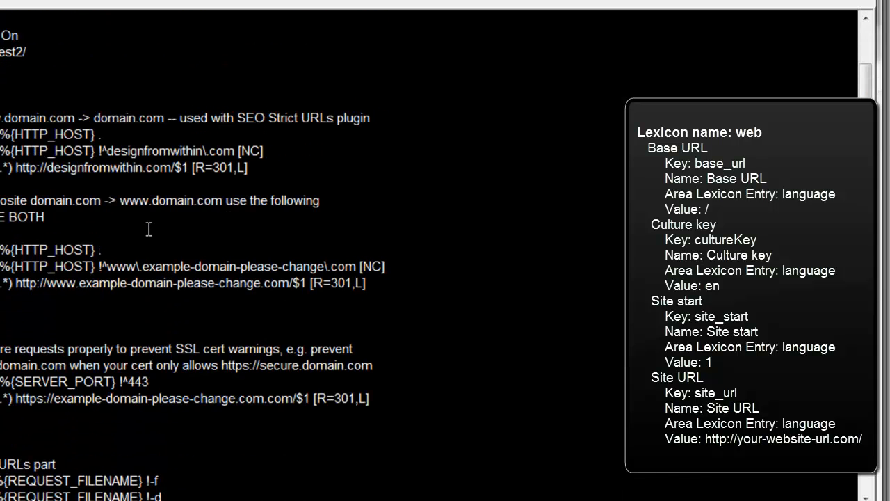
left_click_drag(1, 118, 278, 168)
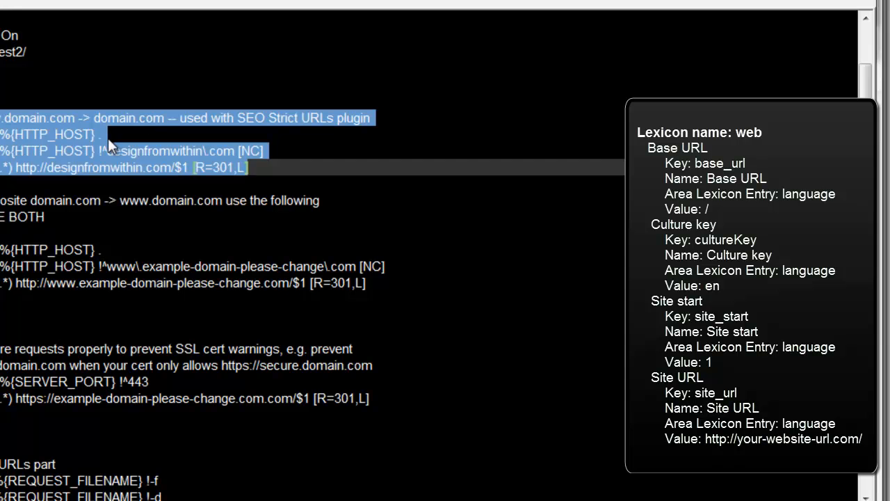
left_click(1, 250)
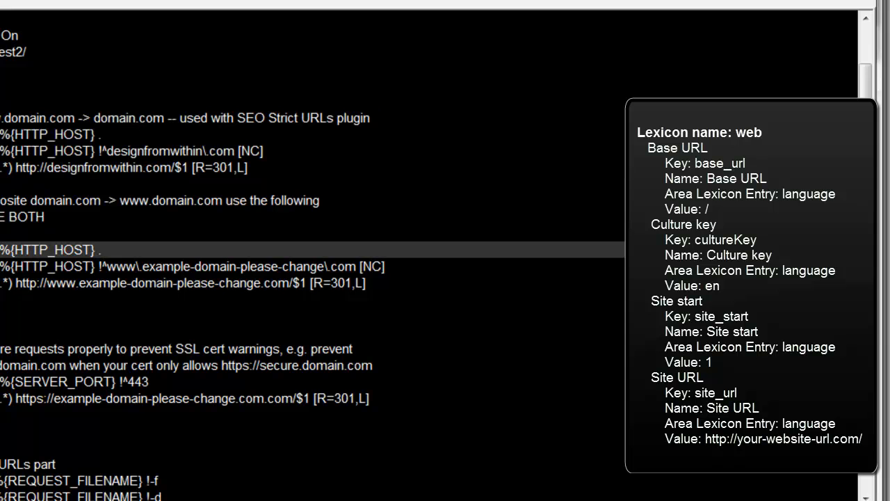
left_click_drag(1, 250, 165, 283)
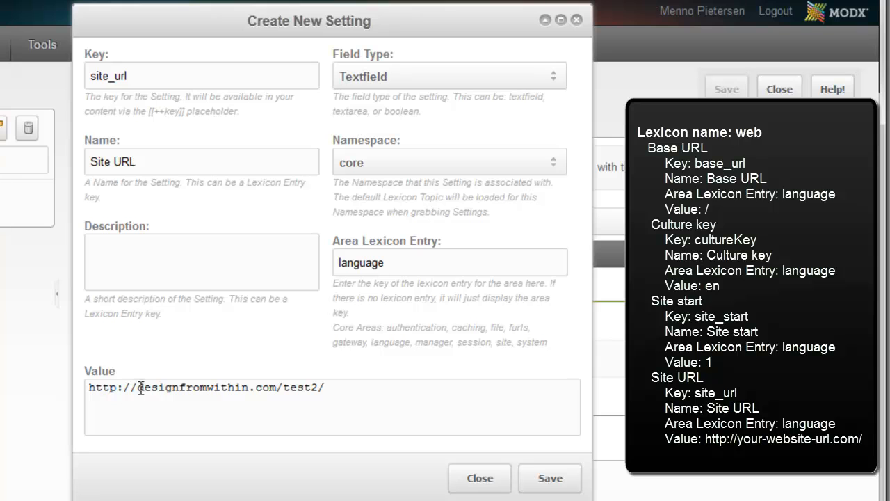
left_click(139, 387)
type("www.")
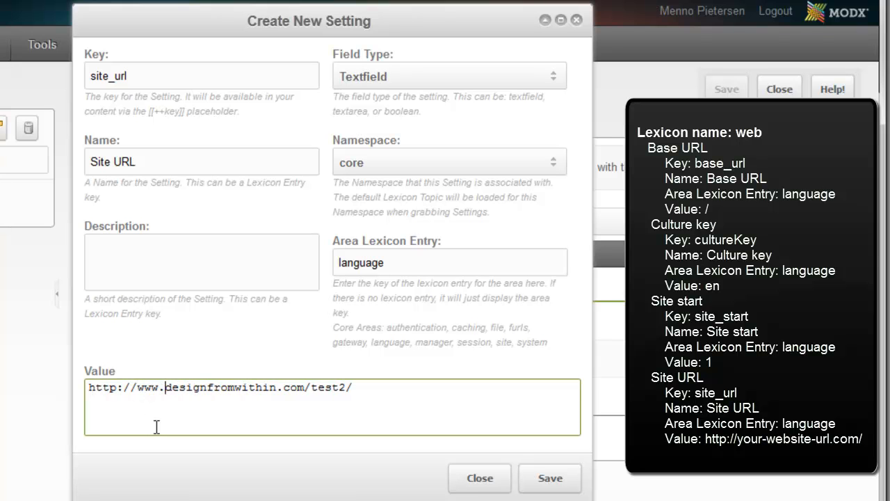
key("BackSpace")
key("BackSpace")
key("BackSpace")
key("BackSpace")
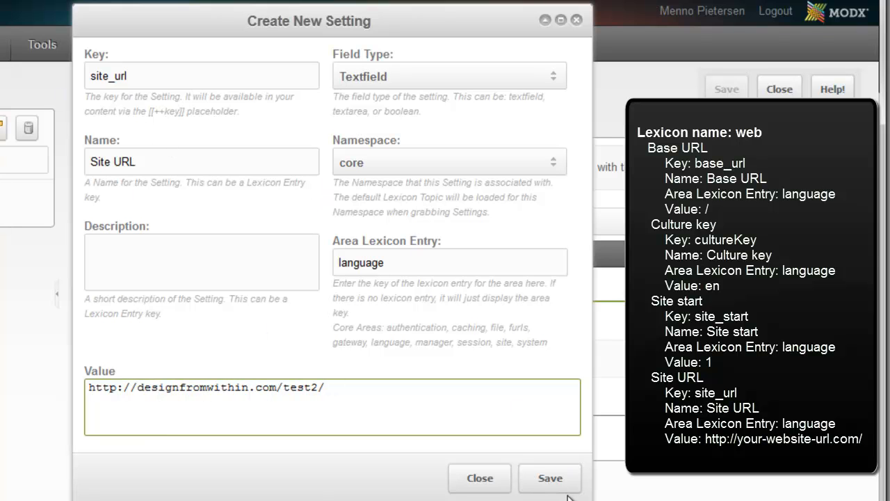
left_click(552, 477)
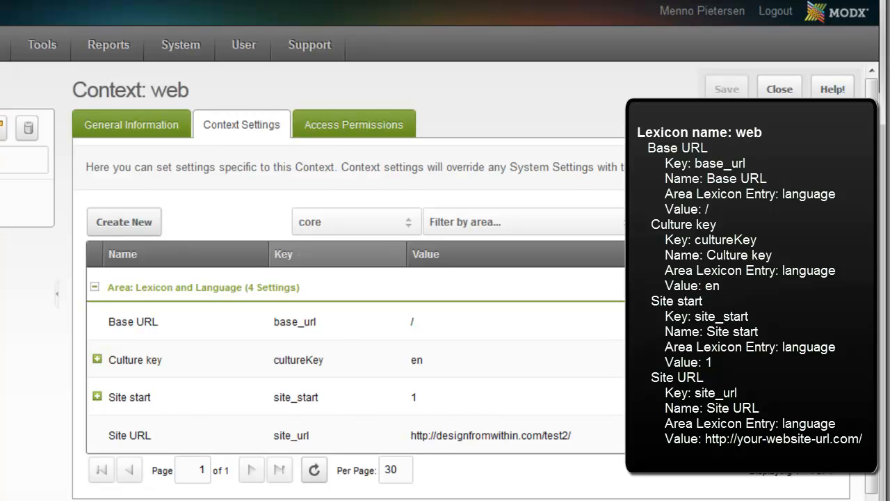
Start a new context in the site's context list and give it the key Nederlands.
mouse_move(179, 53)
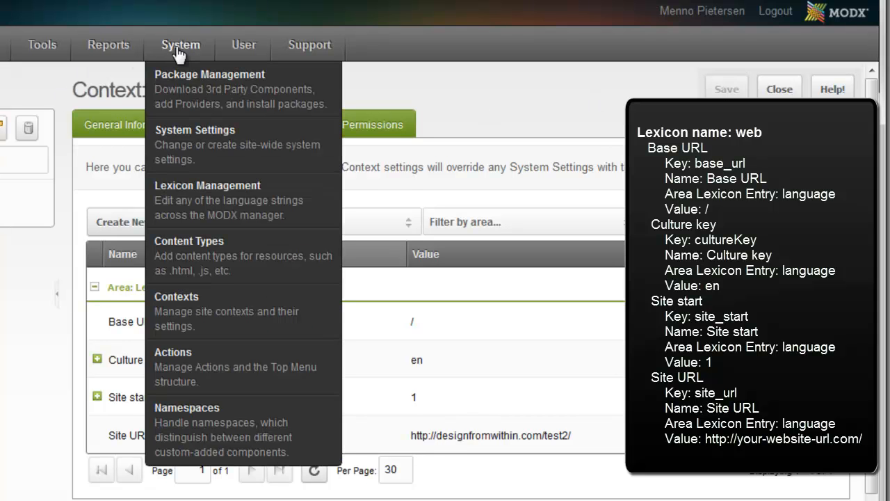
left_click(193, 318)
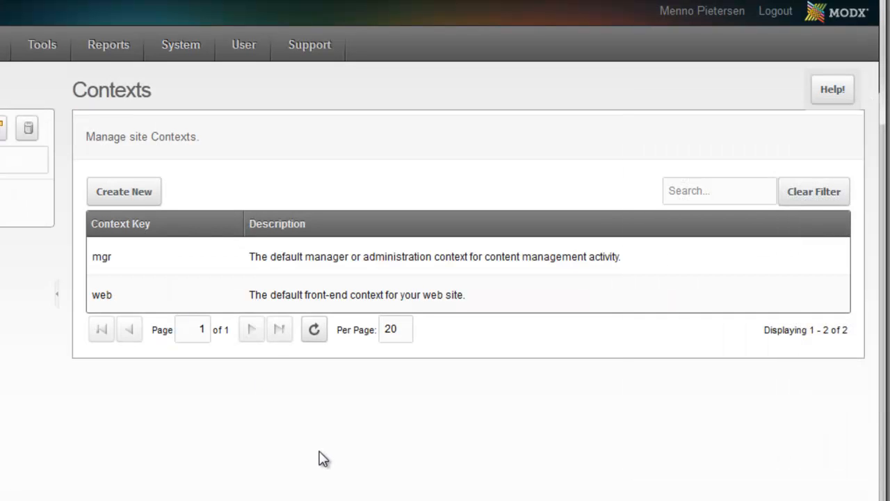
left_click(125, 198)
left_click(266, 216)
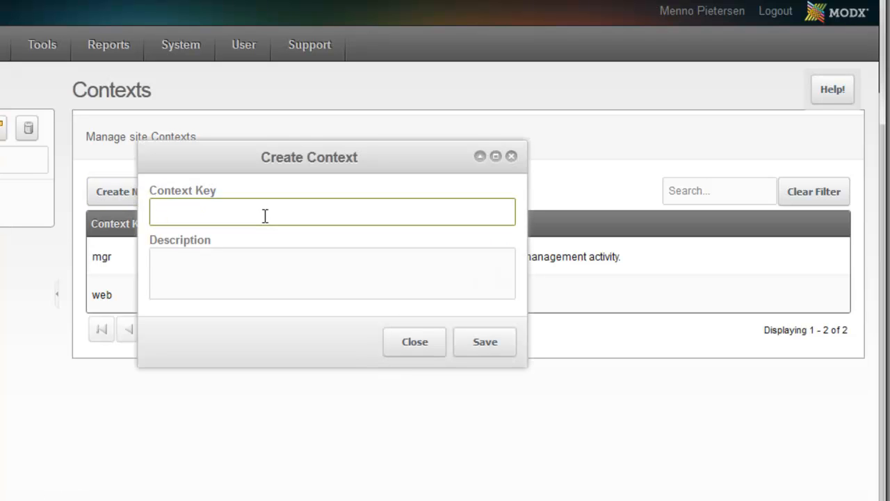
type("Nederlands")
Describe the new Nederlands context as "Dutch translation of this site." and save it.
left_click(244, 259)
type("Dut")
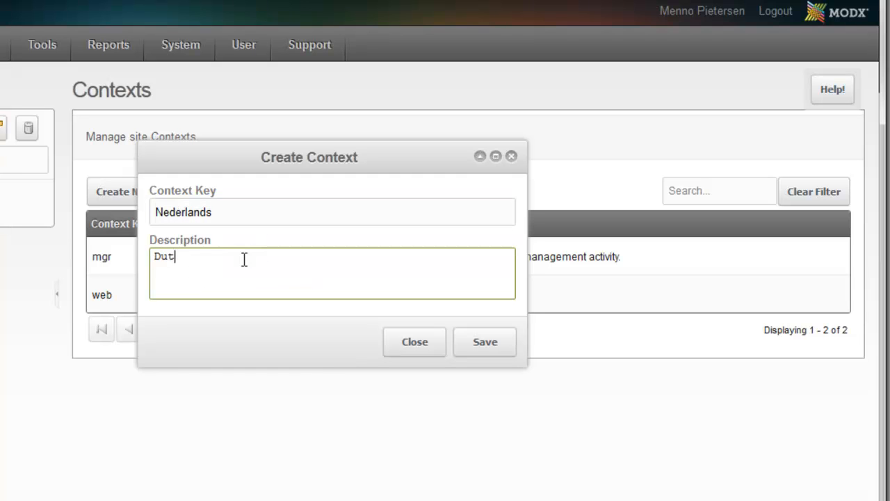
type("ch translkation of this site")
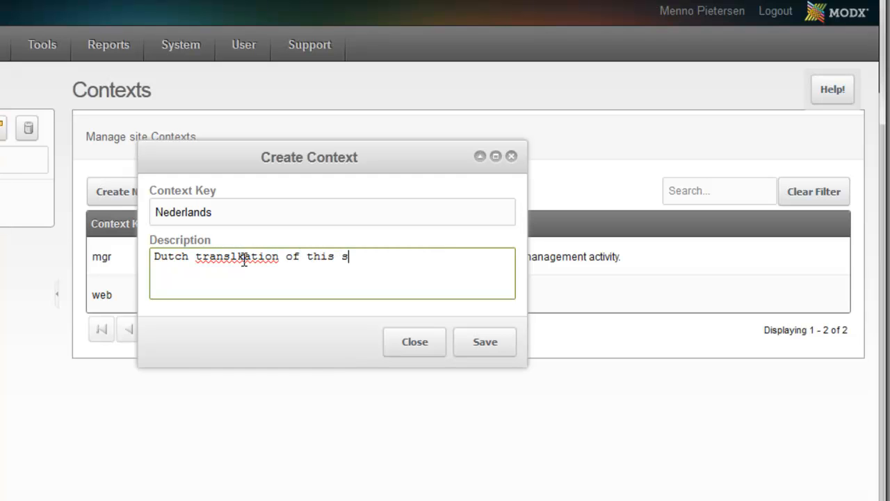
left_click(244, 259)
key("BackSpace")
left_click(411, 258)
type(".")
left_click(471, 344)
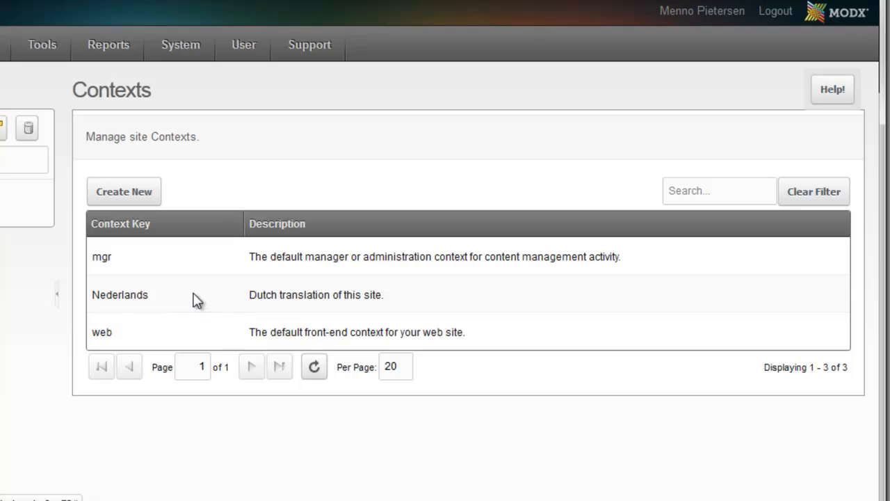
In the settings of the Nederlands context, start a new setting with the key base_url copied from the tutorial web page.
right_click(197, 299)
left_click(245, 308)
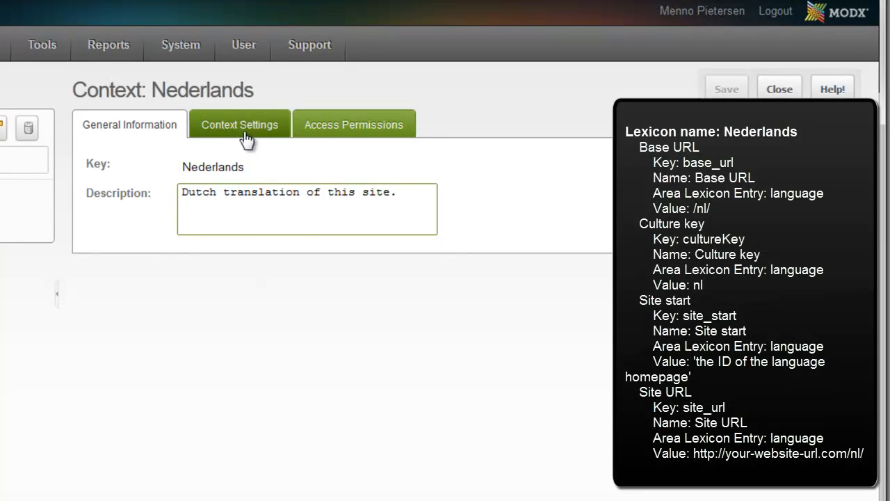
left_click(247, 129)
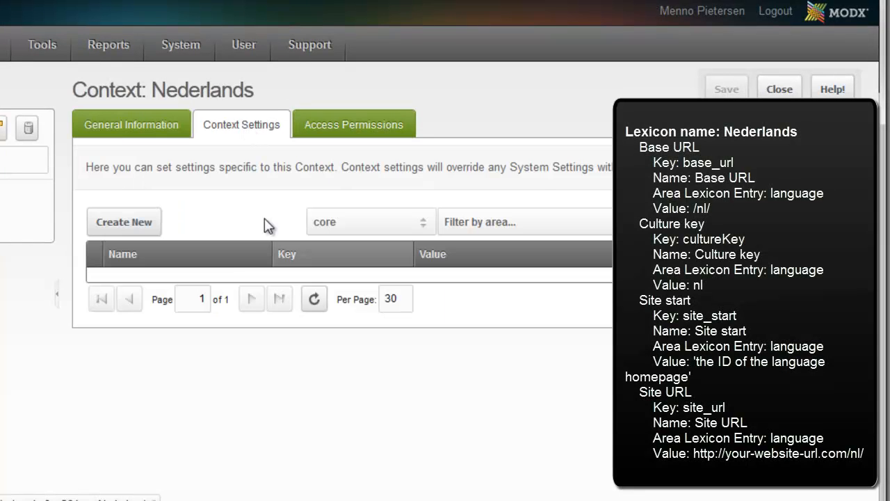
left_click(128, 224)
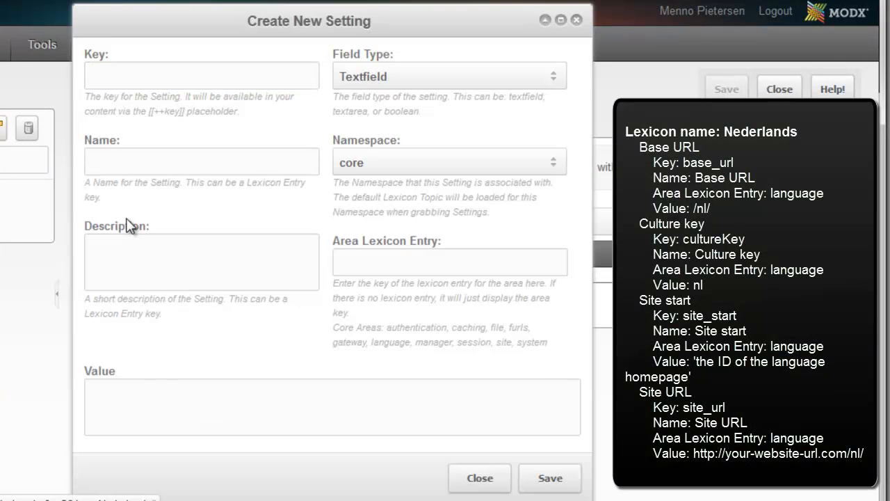
key("alt+Tab")
scroll(160, 208, "up", 3)
left_click_drag(128, 98, 188, 99)
key("ctrl+c")
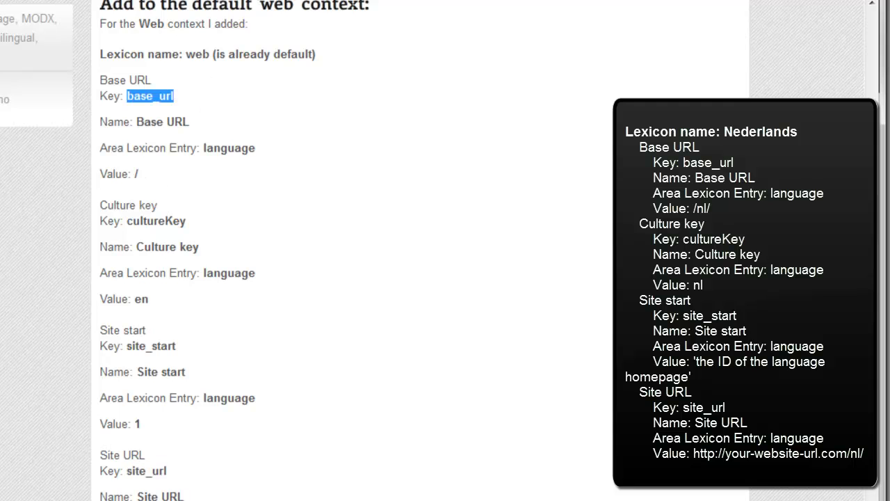
key("alt+Tab")
left_click(212, 76)
key("ctrl+v")
Name the base_url setting Base URL, set its area lexicon entry to language and its value to /nl/, and save it.
left_click(166, 167)
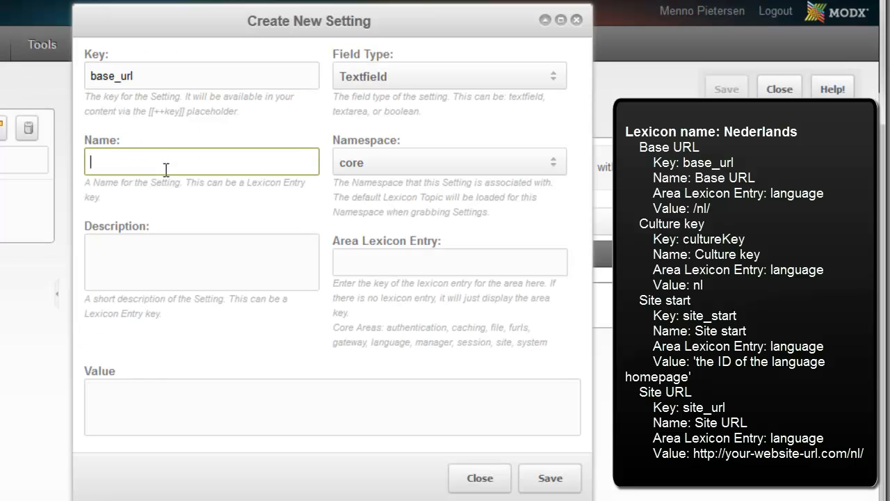
type("Base URL")
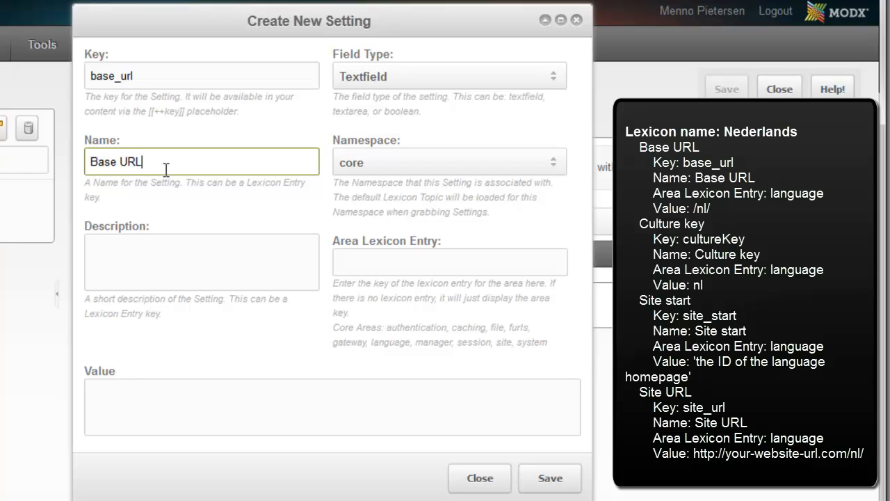
left_click(443, 266)
type("language")
left_click(269, 419)
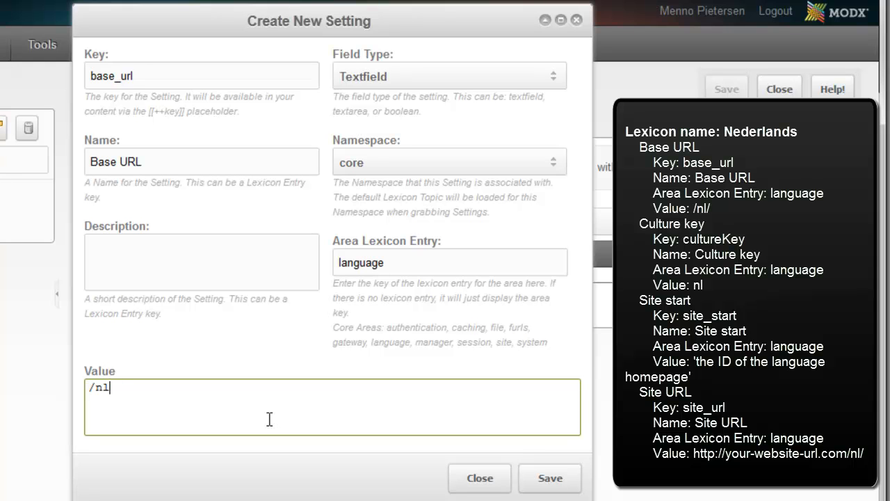
left_click(569, 473)
Start another Nederlands context setting with the key cultureKey copied from the tutorial web page.
left_click(149, 223)
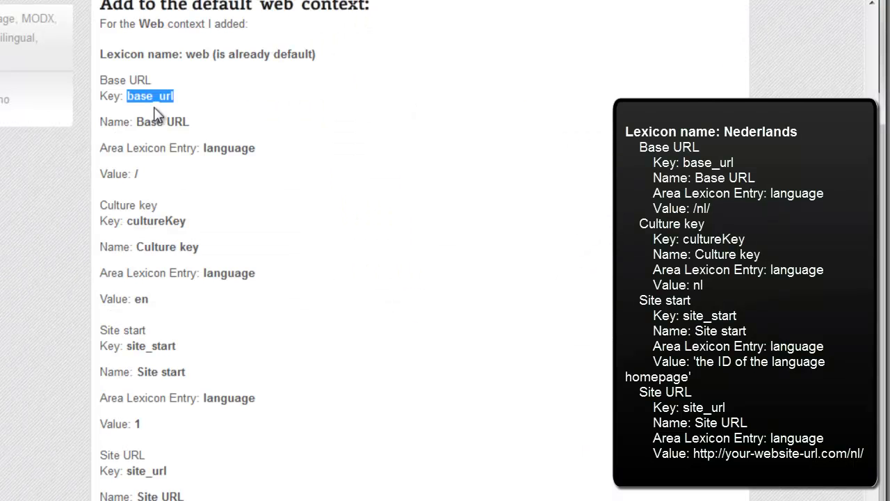
mouse_move(131, 221)
left_mouse_down()
mouse_move(193, 228)
mouse_move(198, 220)
mouse_move(127, 220)
left_mouse_up()
key("ctrl+c")
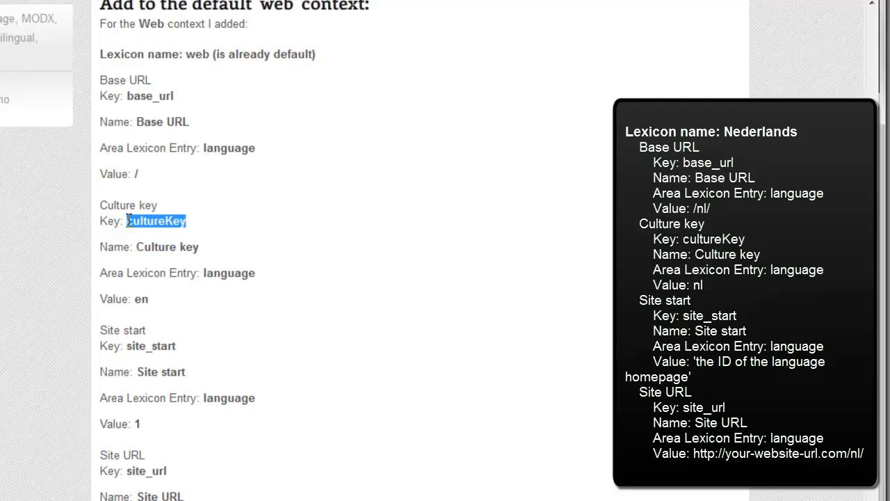
key("alt+Tab")
left_click(198, 78)
key("ctrl+v")
Name the cultureKey setting Culture key, set its area lexicon entry to language and its value to nl, and save it.
left_click(165, 162)
type("Cultu")
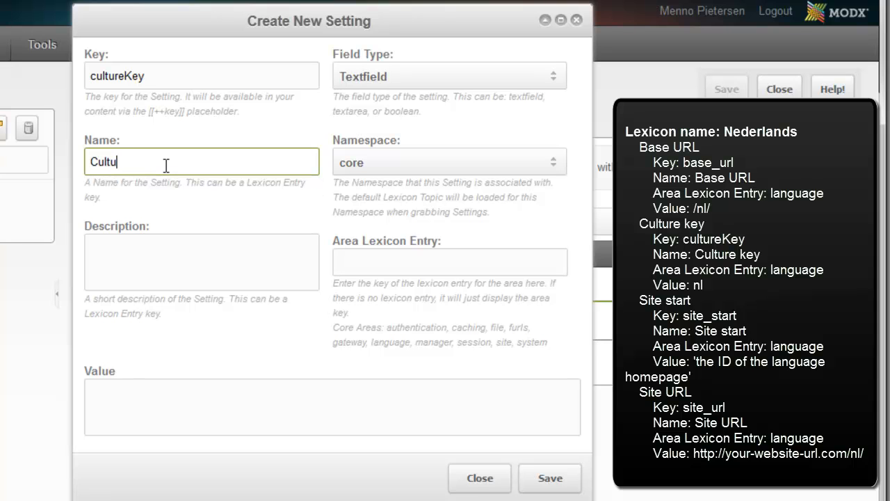
type("re key")
left_click(374, 256)
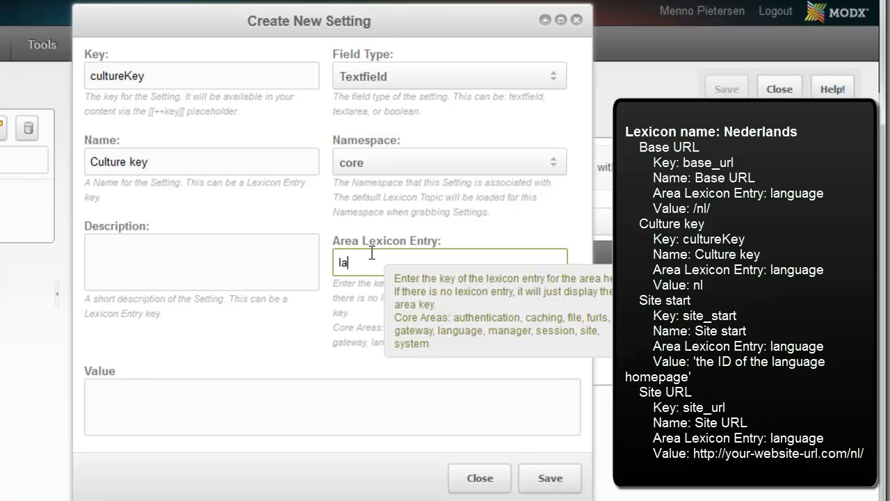
type("age")
left_click(185, 400)
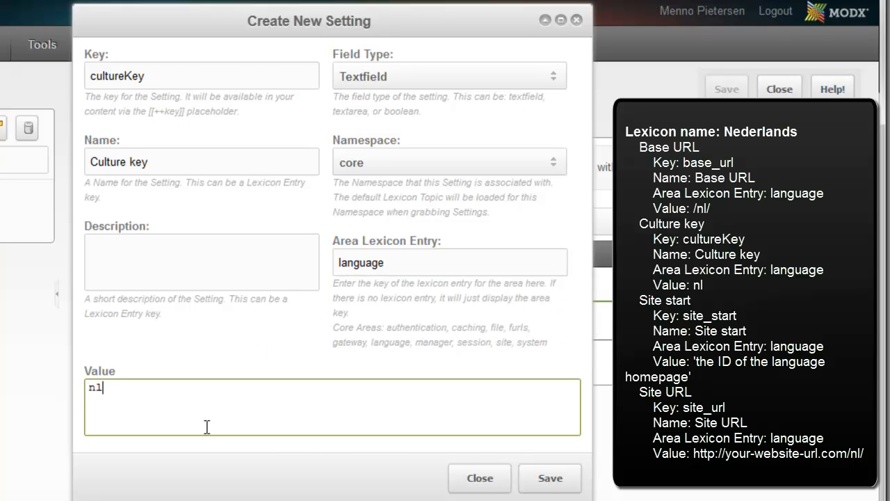
left_click(547, 478)
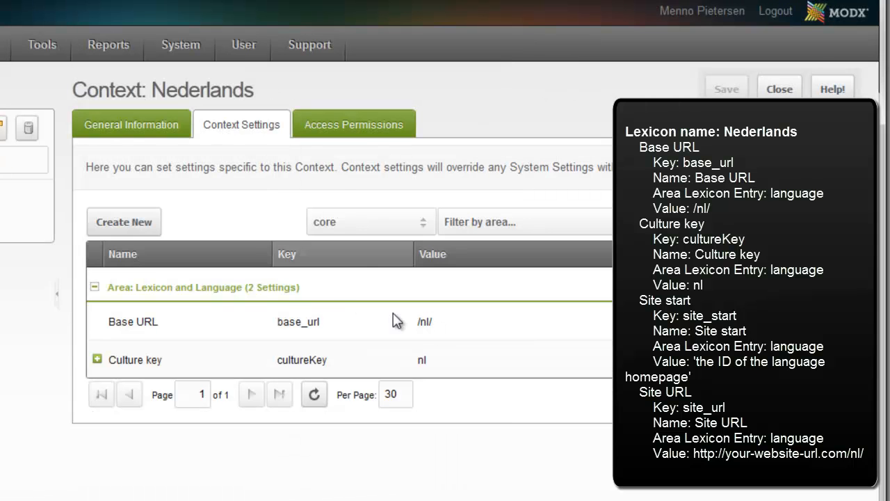
Start a third Nederlands context setting with the key site_start copied from the tutorial web page.
left_click(134, 226)
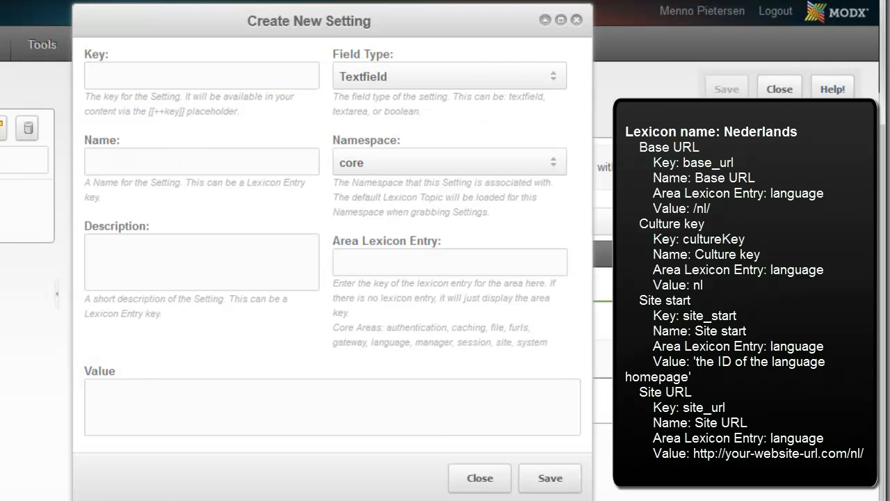
key("ctrl+Tab")
left_click_drag(125, 345, 198, 344)
key("ctrl+c")
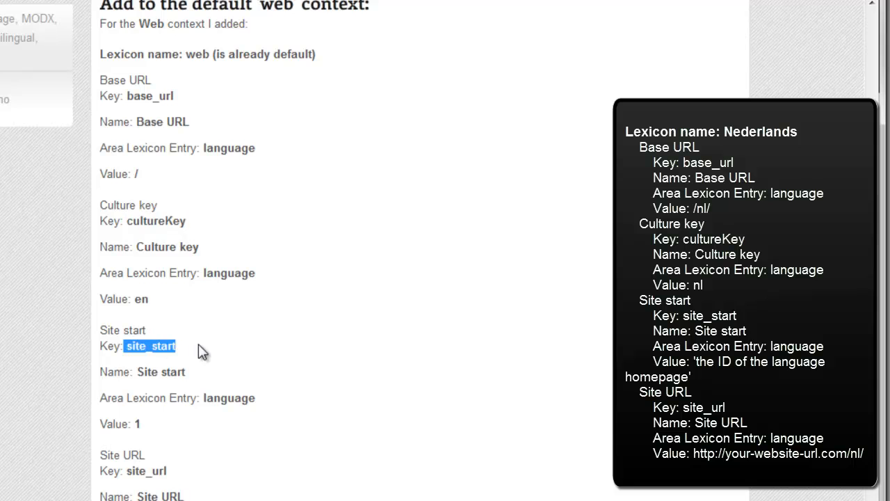
key("ctrl+Tab")
key("ctrl+v")
left_click(91, 77)
Name the site_start setting Site start, set its area lexicon entry to language and its value to 2, and save it.
left_click(139, 157)
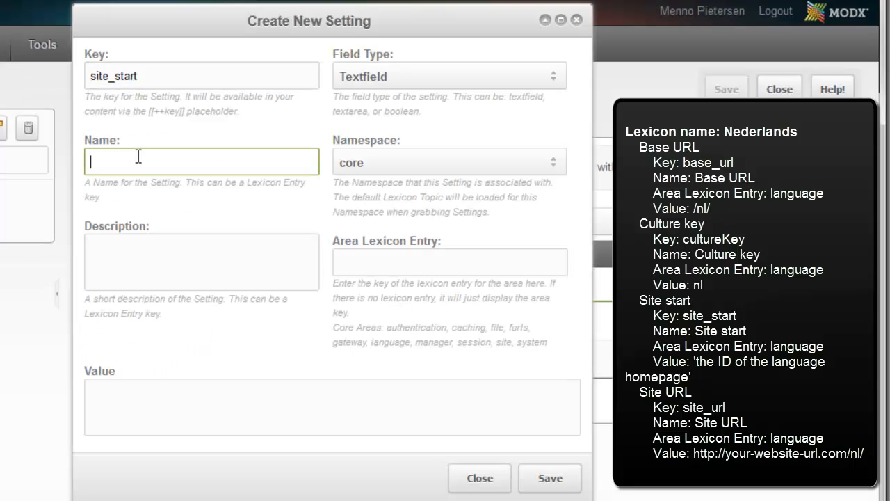
type("Site start")
left_click(388, 268)
type("language")
left_click(211, 392)
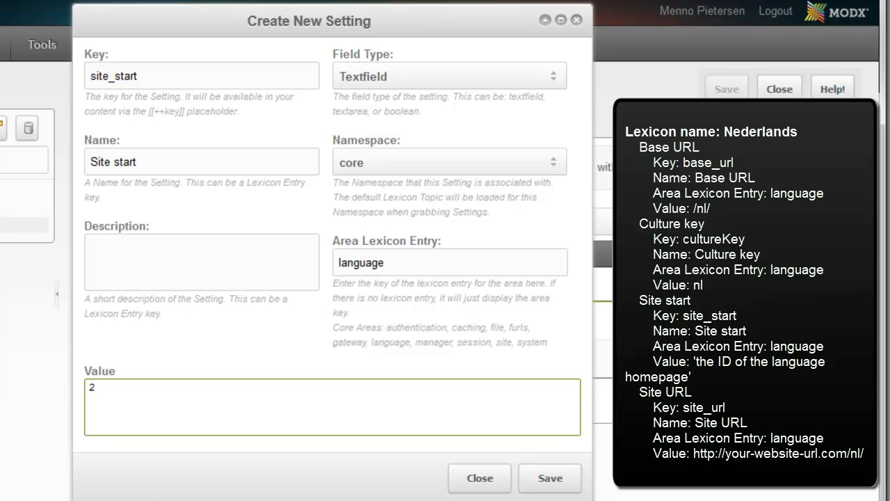
left_click(546, 480)
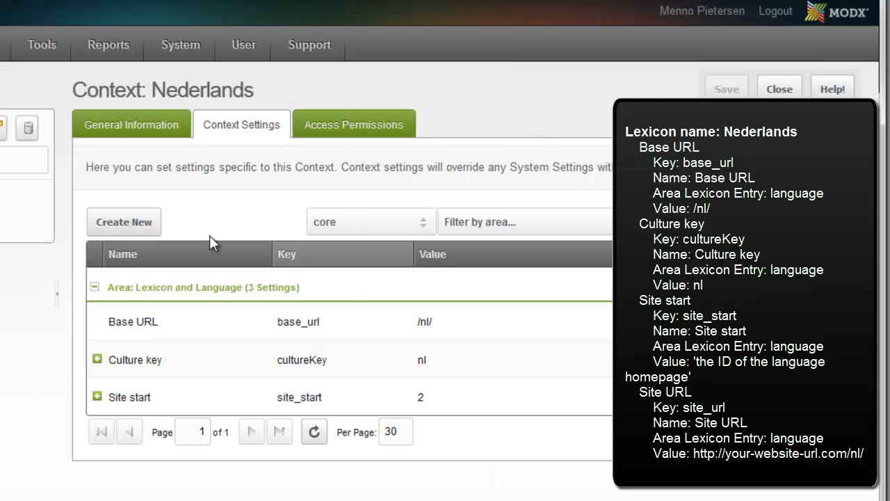
Start a fourth Nederlands context setting with the key site_url copied from the tutorial web page.
left_click(142, 224)
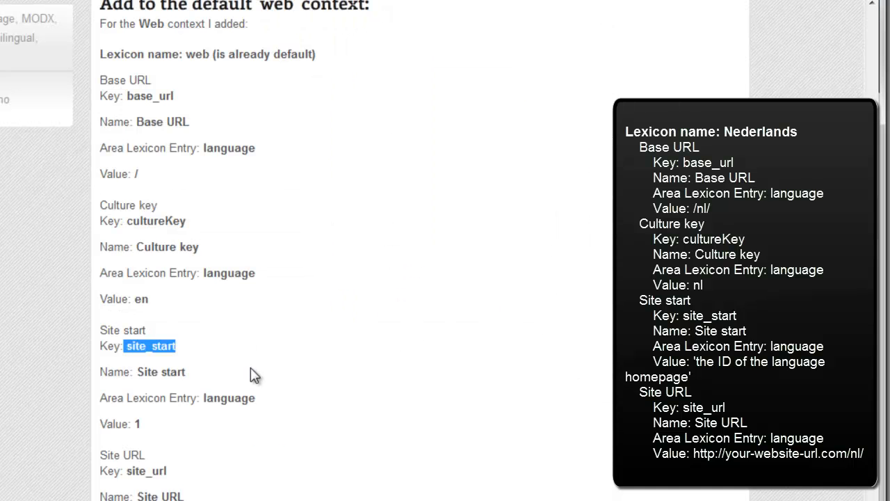
scroll(244, 345, "down", 3)
left_click_drag(127, 373, 189, 379)
key("ctrl+c")
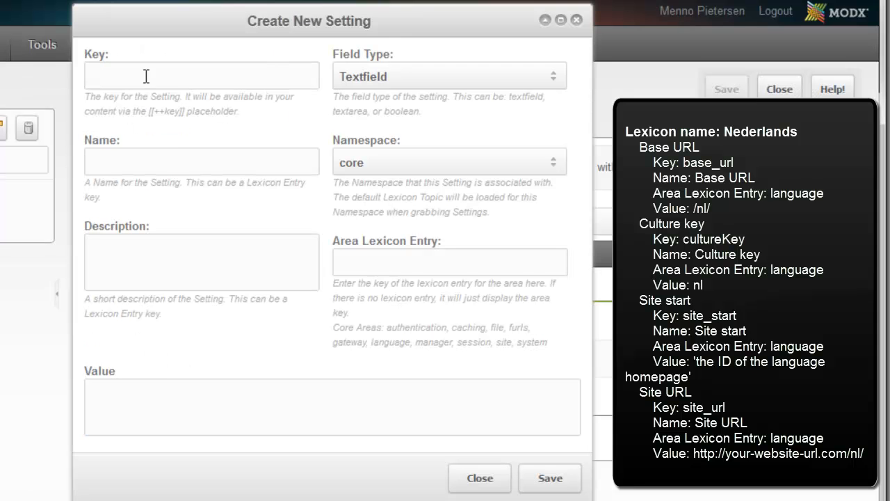
left_click(145, 76)
key("ctrl+v")
Name the site_url setting Site URL and set its area lexicon entry to language.
left_click(156, 170)
type("Site URL")
left_click(412, 263)
type("language")
Set the value of the site_url setting to htpp://designfromwithin.com/test2/nl/ and save the setting.
left_click(306, 445)
left_click(320, 406)
type("htpp:")
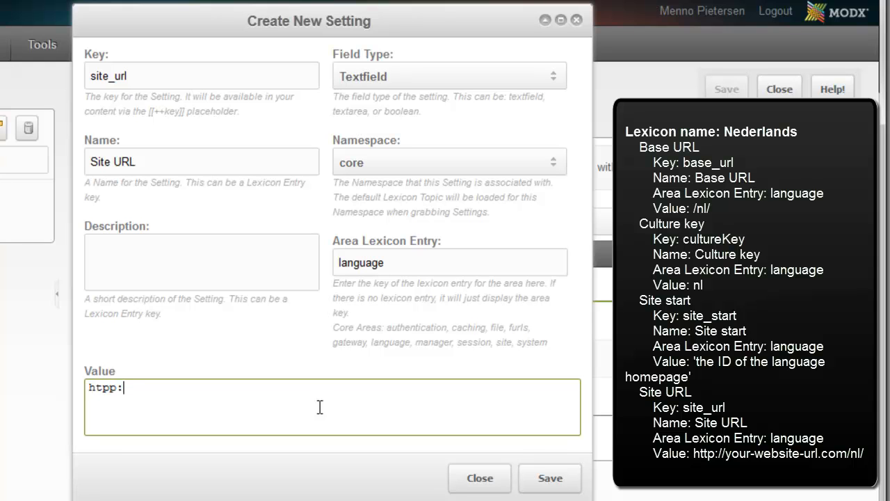
type("//designf")
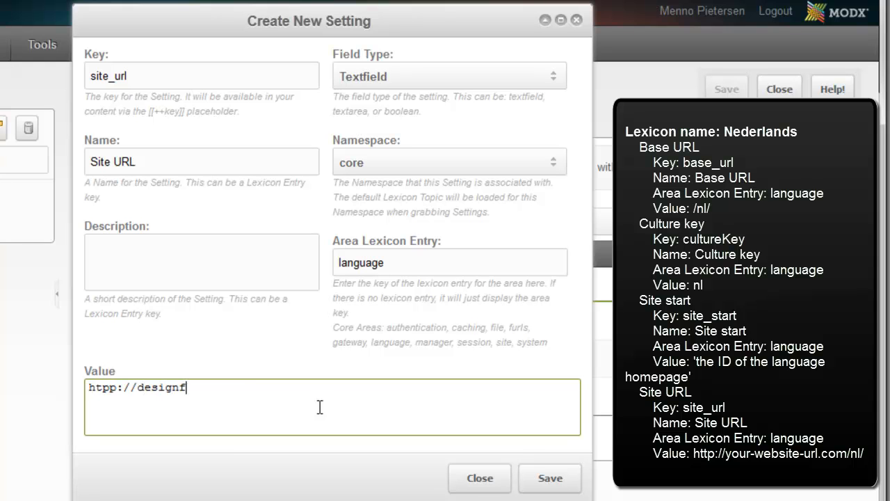
type("romwithin.c")
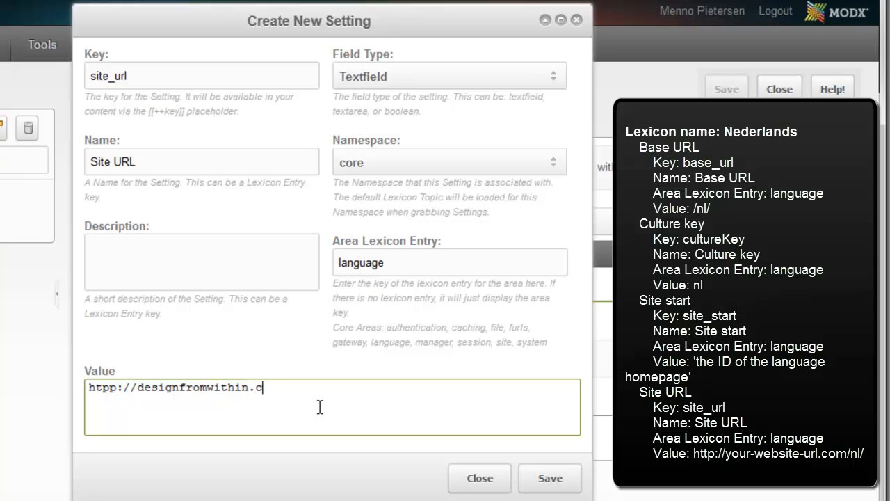
type("om/test2/nl/")
left_click_drag(388, 390, 67, 385)
left_click(185, 404)
left_click_drag(285, 388, 307, 387)
left_click(365, 391)
left_click(540, 477)
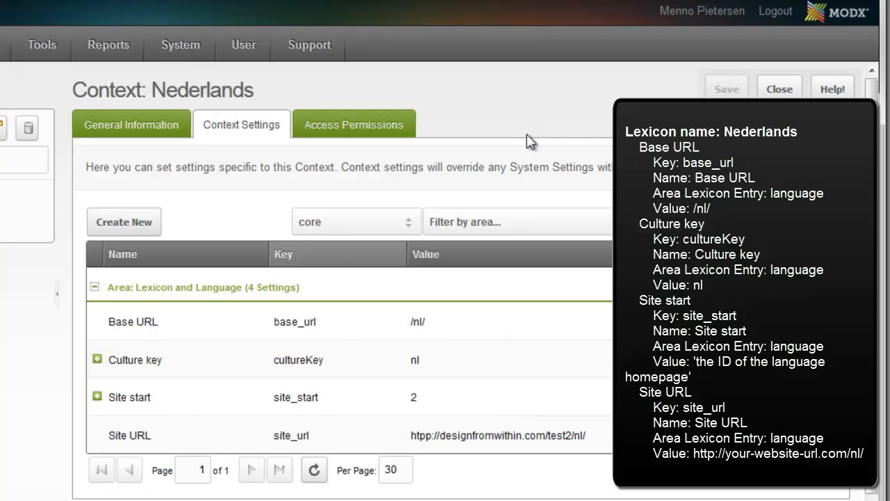
Return to the site's context list and create a context with the key Deutsch and the description "German translation of this site.".
mouse_move(192, 48)
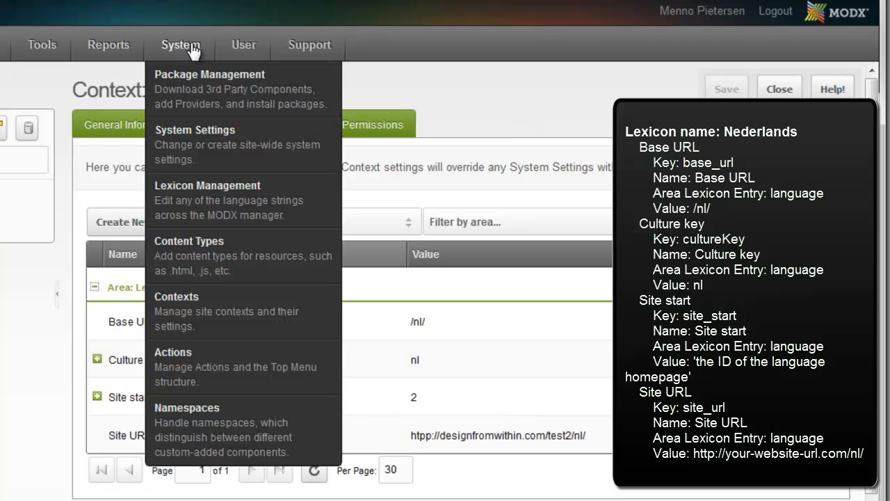
left_click(235, 301)
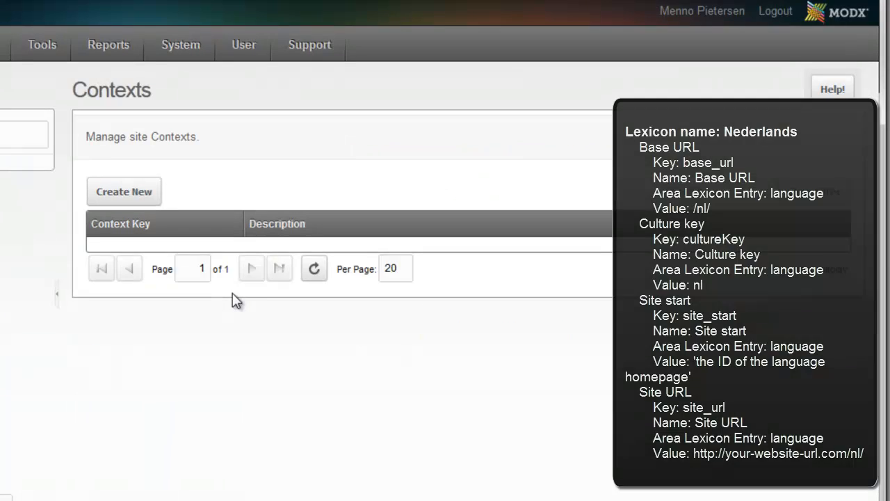
left_click(129, 193)
left_click(238, 212)
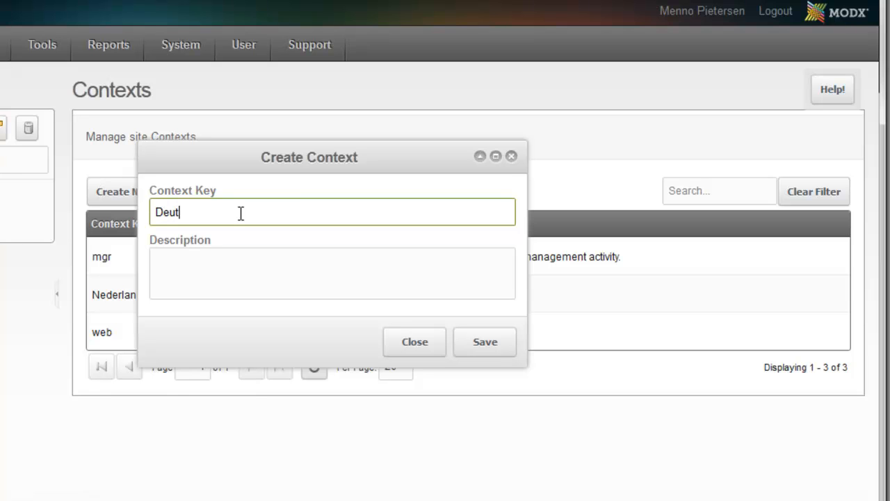
left_click(209, 261)
type("German translation of ")
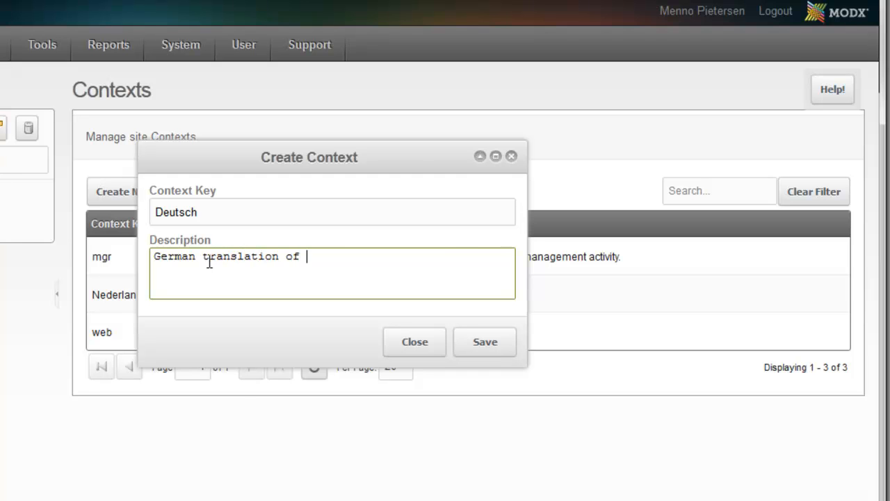
type("this site.")
left_click(482, 344)
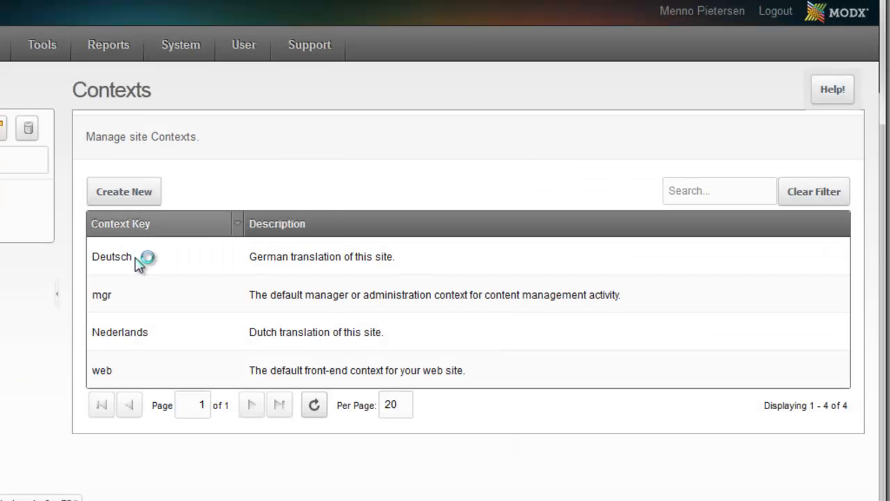
Open the Deutsch context's settings and start a new setting with the key base_url copied from the tutorial web page.
right_click(202, 255)
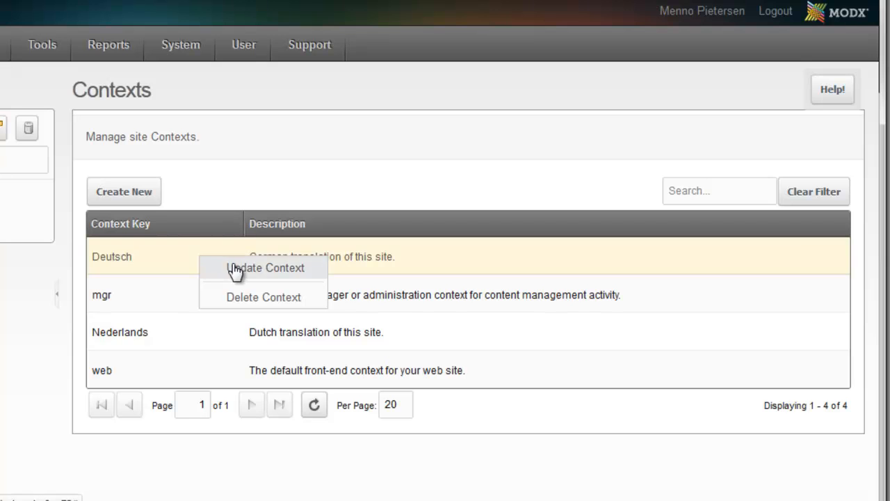
left_click(235, 270)
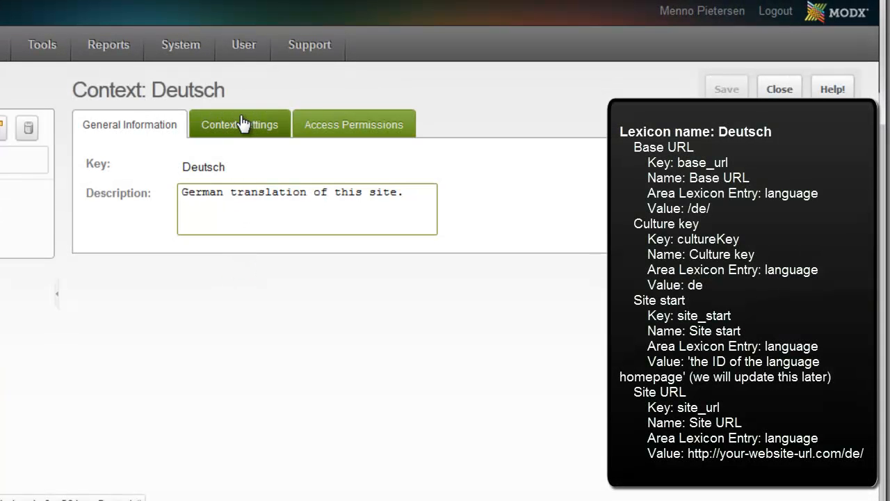
left_click(243, 123)
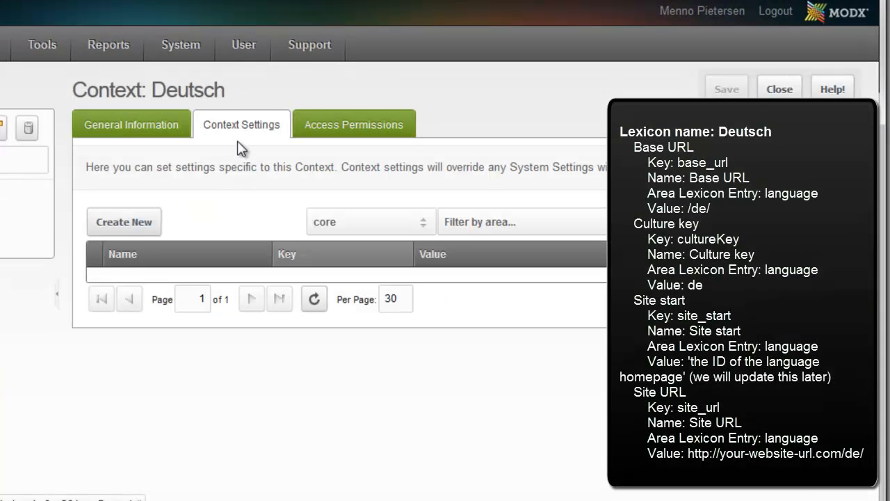
left_click(118, 222)
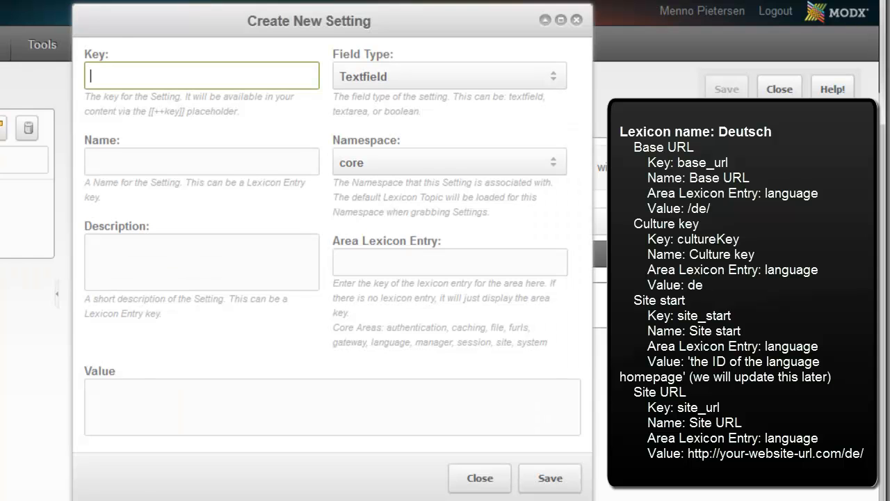
key("ctrl+Tab")
scroll(136, 146, "up", 1)
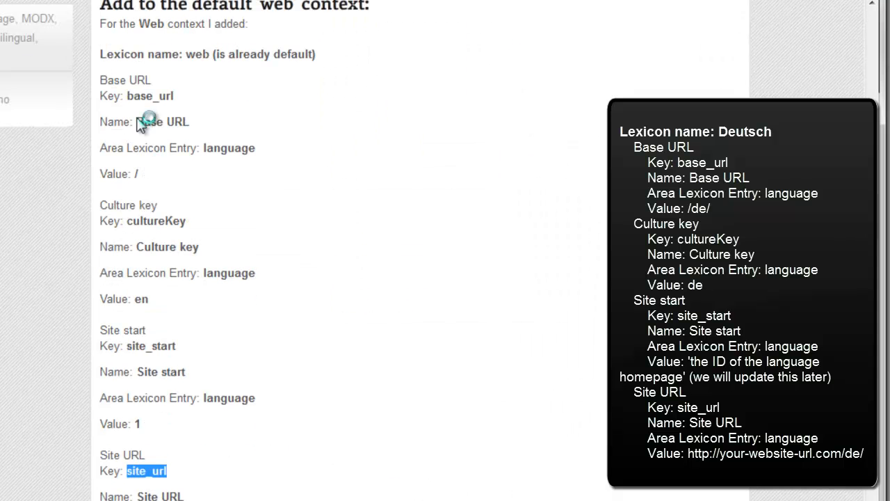
left_click_drag(128, 97, 208, 95)
key("ctrl+c")
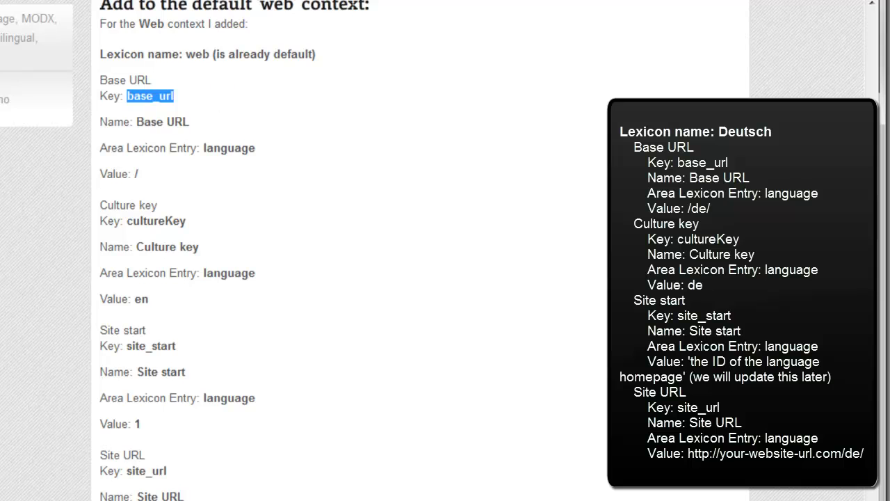
key("ctrl+Tab")
left_click(247, 78)
key("ctrl+v")
Name the base_url setting Base URL, with area lexicon entry language and value /de/, and save it.
left_click(175, 161)
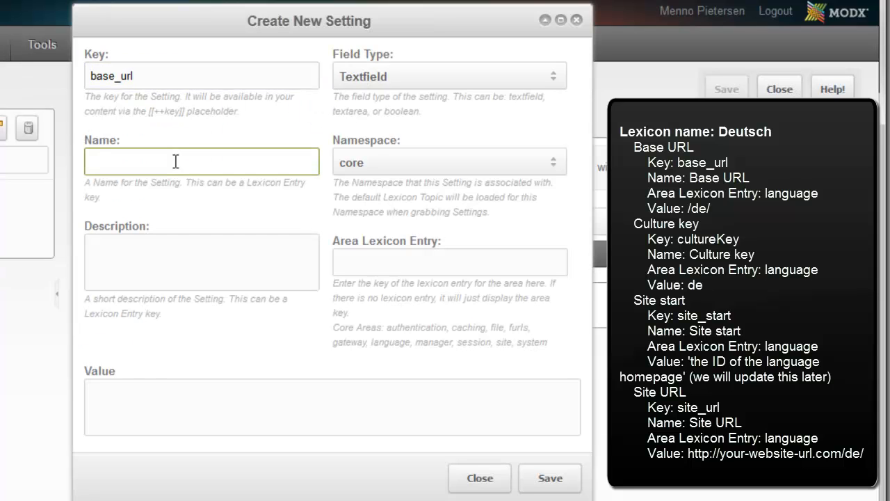
type("Base URL")
left_click(373, 268)
type("language")
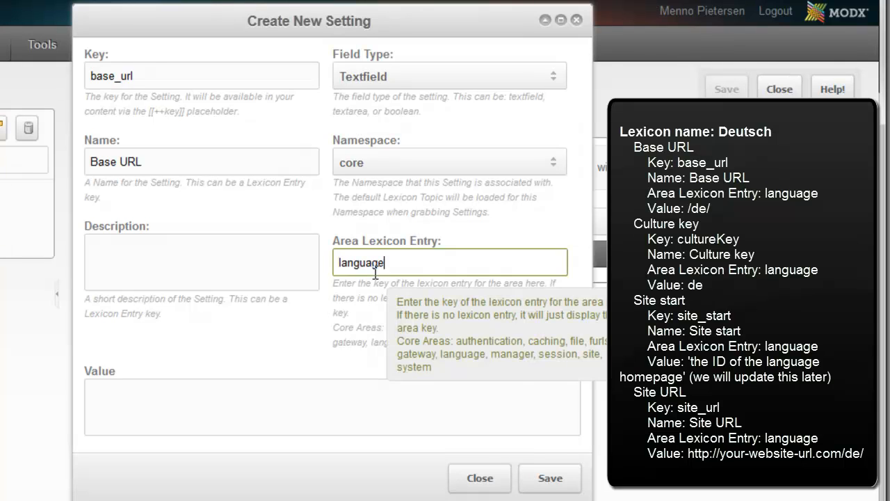
left_click(279, 426)
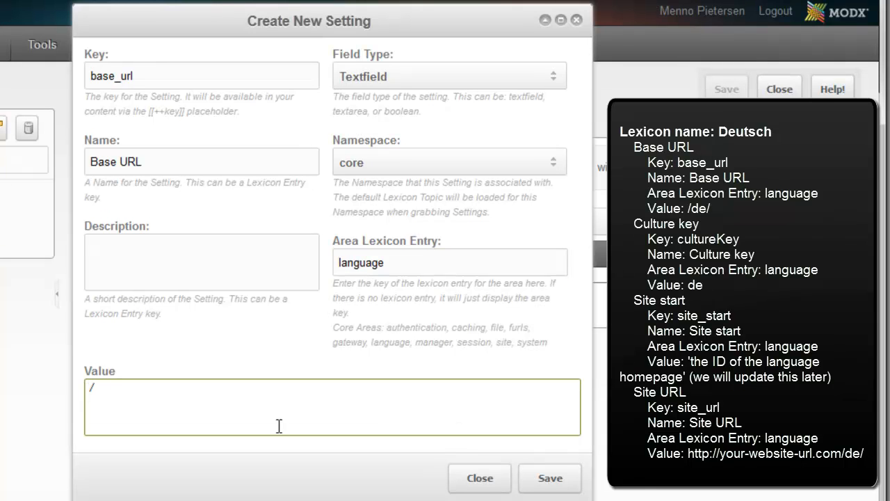
left_click(549, 478)
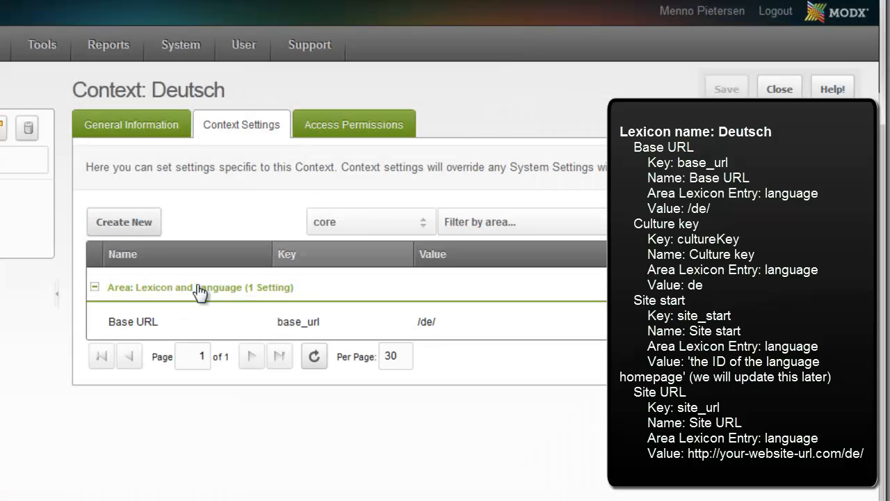
Start a second Deutsch context setting with the key cultureKey copied from the tutorial web page.
left_click(143, 229)
key("alt+Tab")
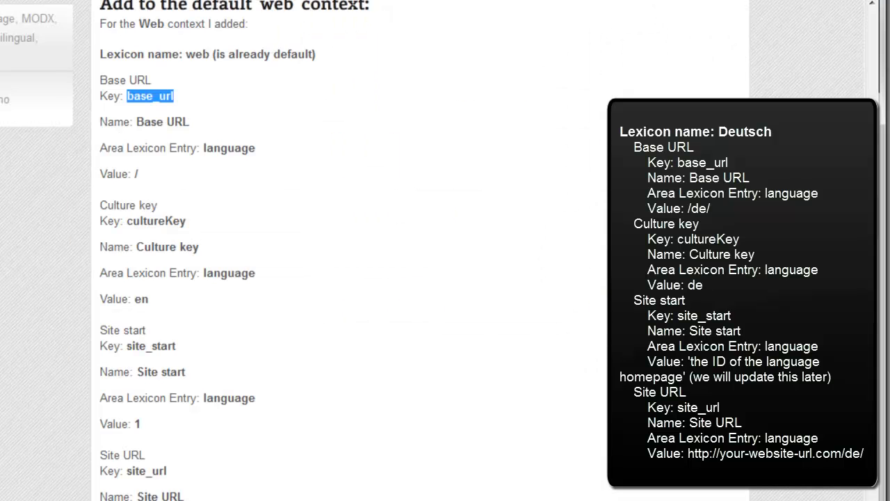
left_click_drag(128, 221, 191, 221)
key("ctrl+c")
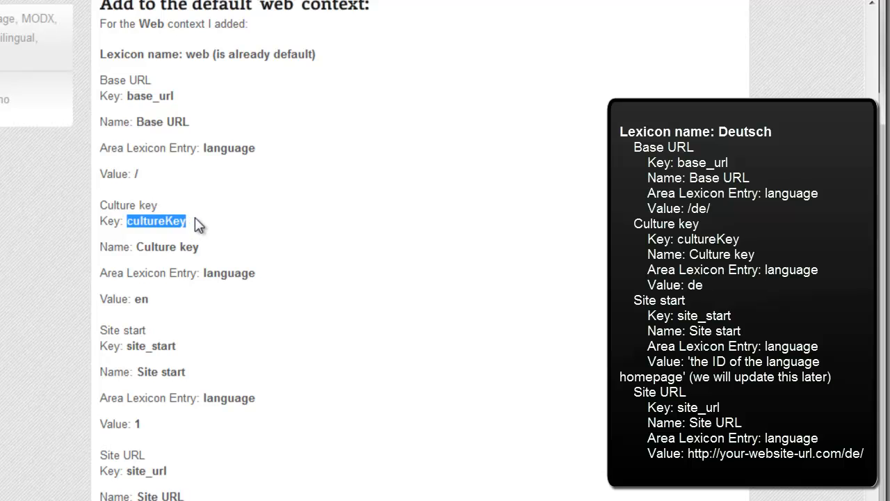
key("alt+Tab")
key("ctrl+v")
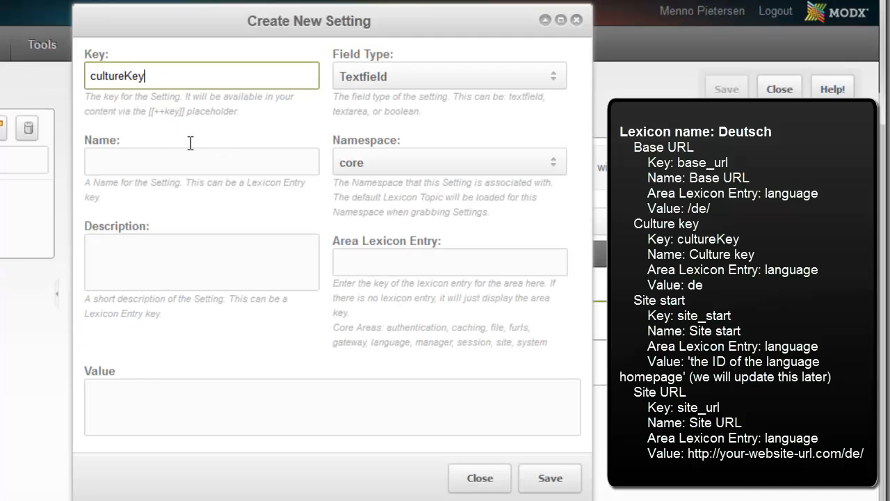
Name the cultureKey setting Culture key, with area lexicon entry language and value de, and save it.
left_click(163, 164)
type("Cult")
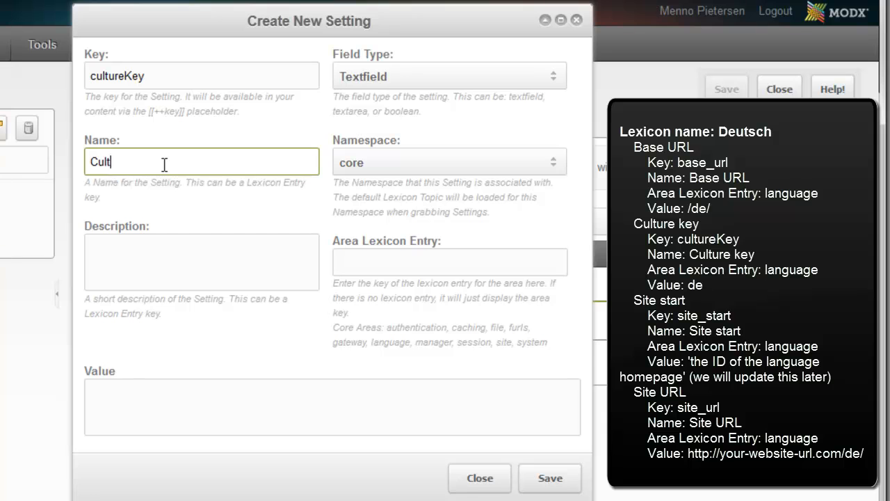
type("ure key")
left_click(355, 259)
type("language")
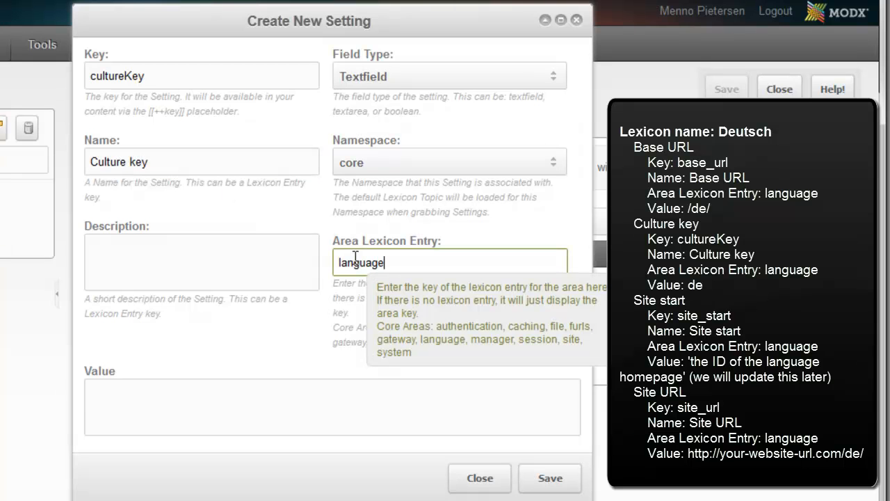
left_click(268, 399)
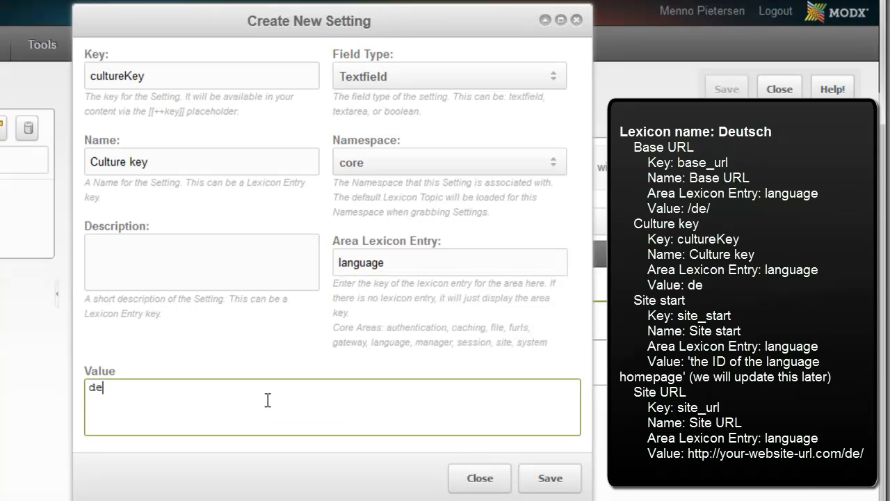
left_click(549, 479)
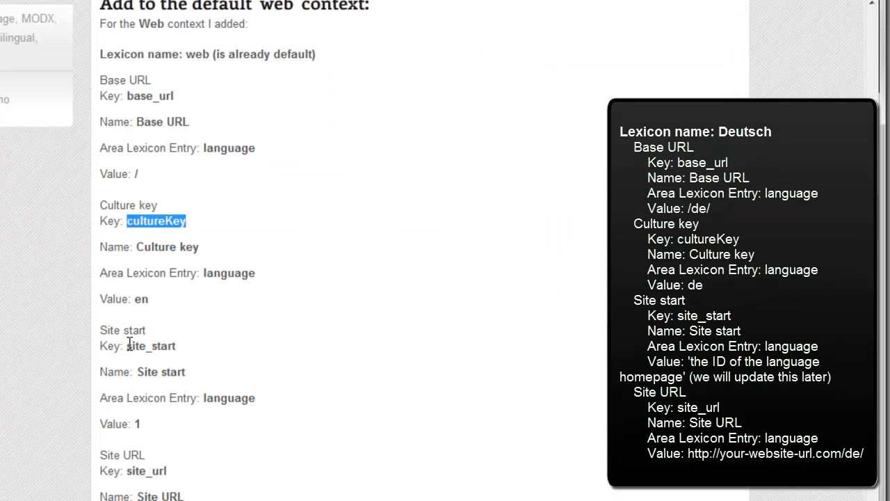
Start a third Deutsch context setting with the key site_start copied from the tutorial page and the name Site start.
left_click_drag(128, 346, 178, 347)
key("ctrl+c")
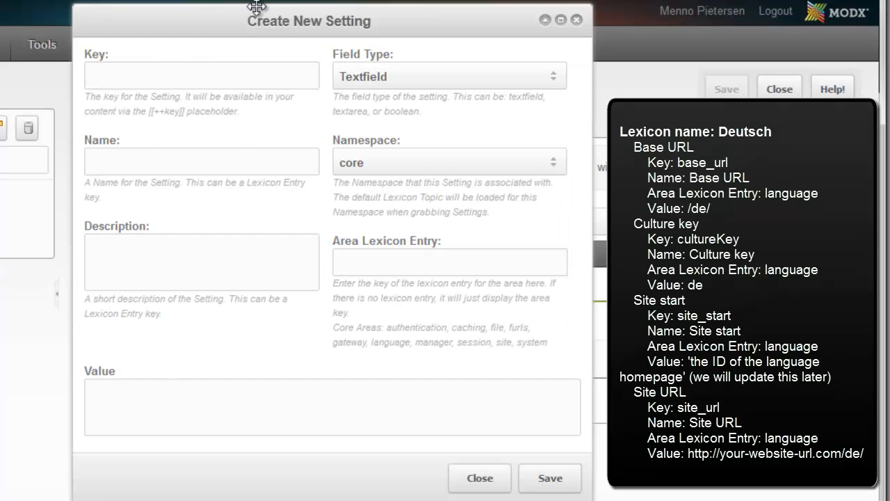
left_click(156, 75)
key("ctrl+v")
left_click(148, 165)
type("Site statt")
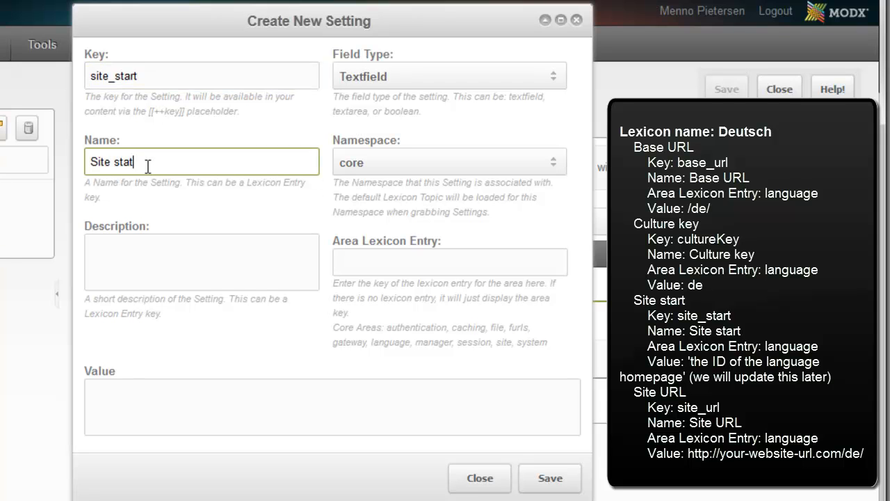
Set the site_start setting's area lexicon entry to language and its value to 3, and save the setting.
left_click(387, 264)
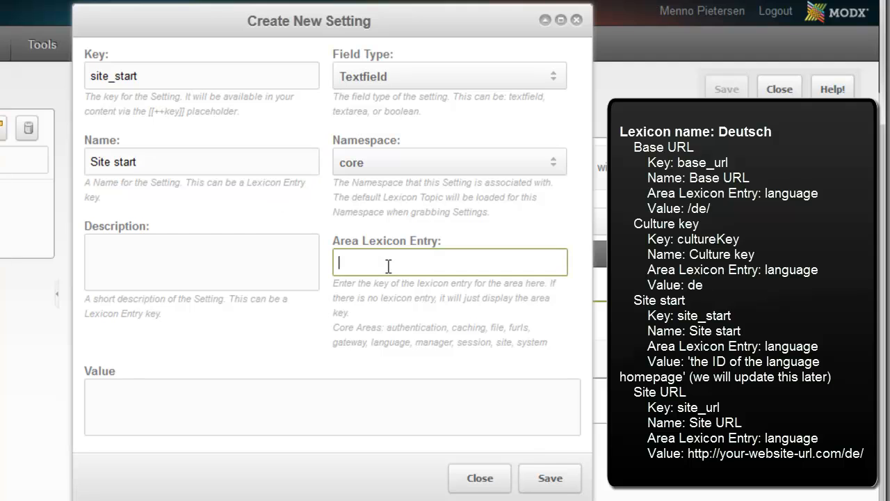
type("lanmguage")
left_click(366, 263)
key("BackSpace")
left_click(349, 396)
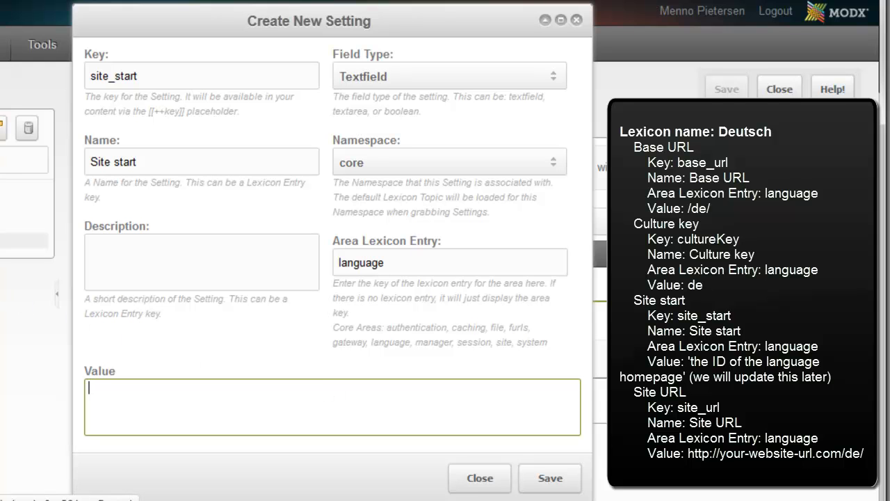
type("3")
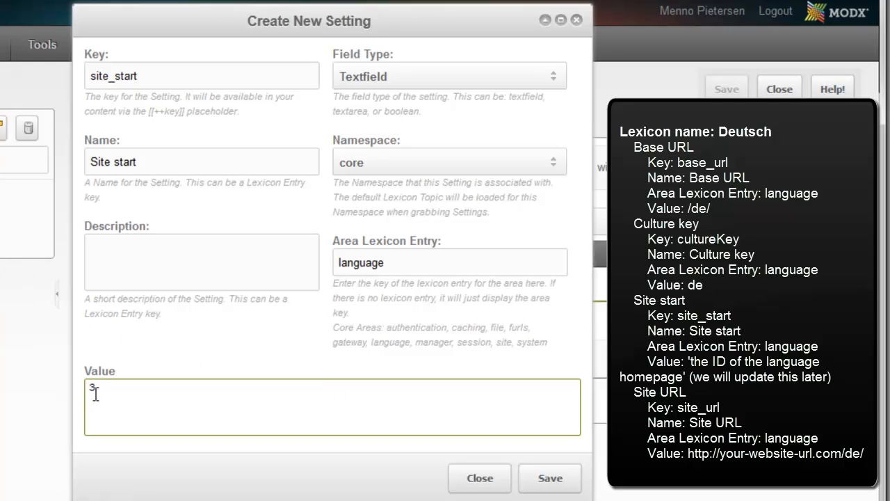
left_click_drag(130, 397, 79, 387)
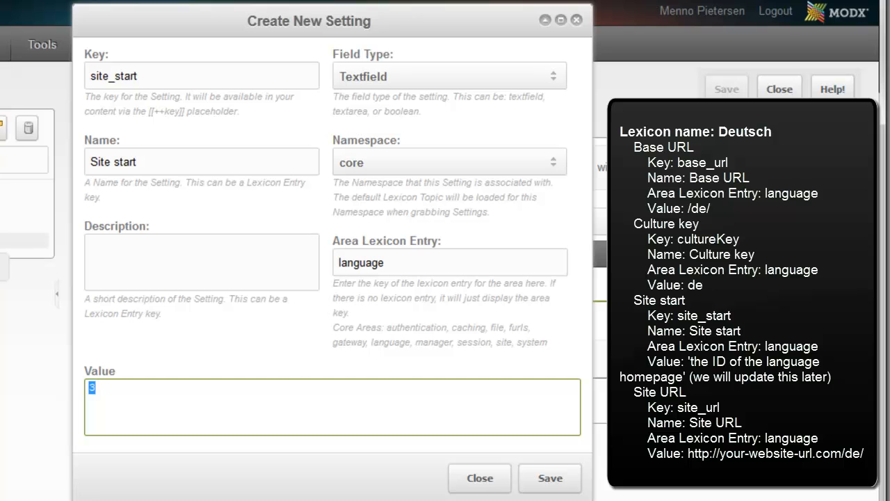
left_click(548, 477)
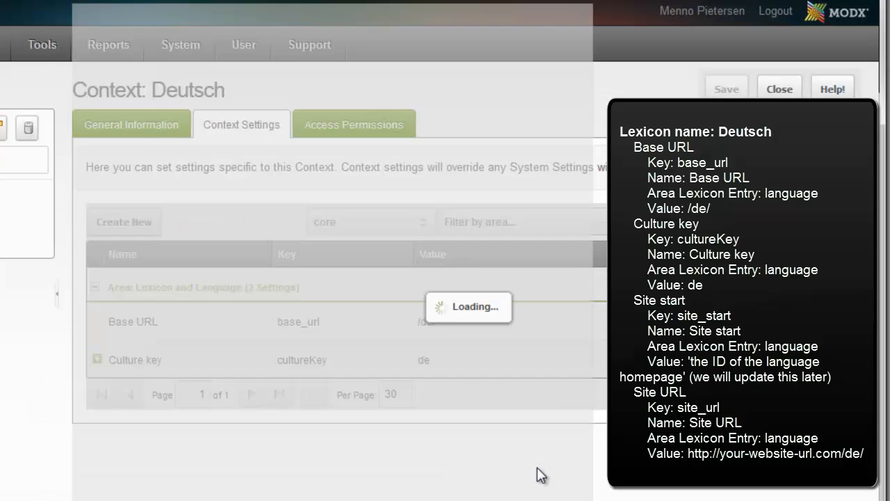
Start a fourth Deutsch context setting with the key site_url copied from the tutorial web page.
left_click(150, 213)
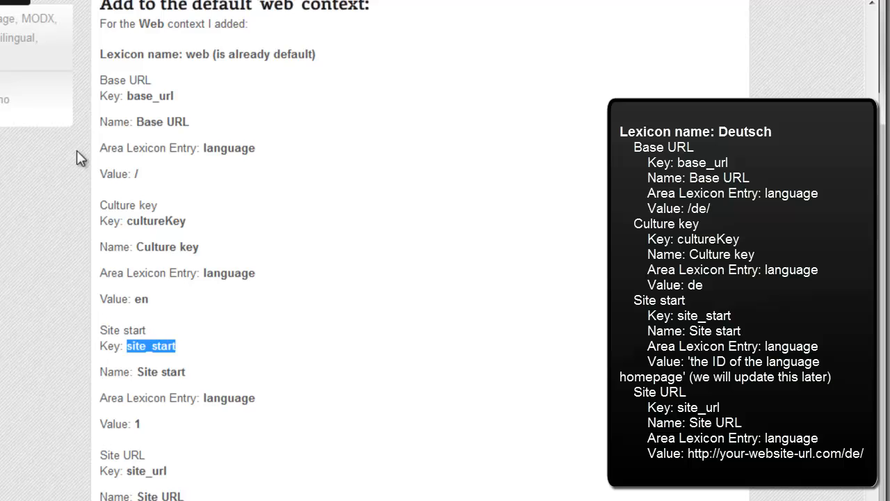
scroll(181, 326, "down", 3)
double_click(128, 371)
key("ctrl+c")
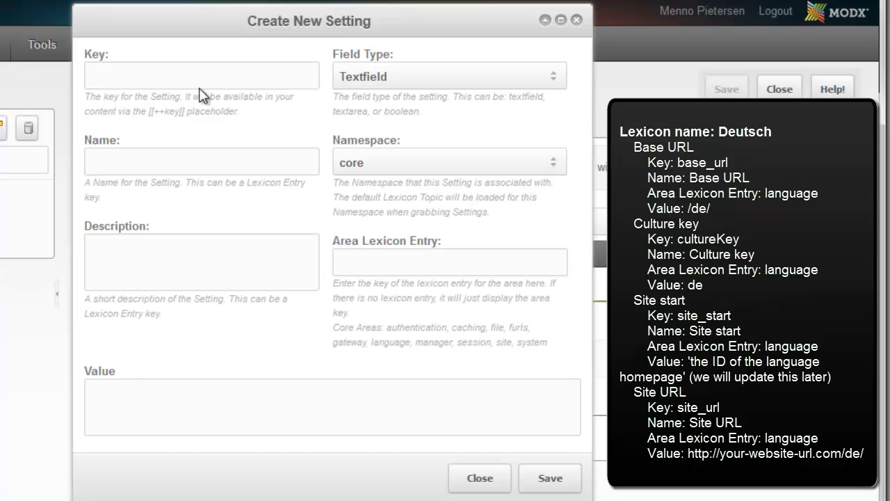
left_click(163, 76)
key("ctrl+v")
Name the Deutsch site_url setting Site URL and set its area lexicon entry to language.
left_click(159, 159)
type("Site URL")
left_click(395, 262)
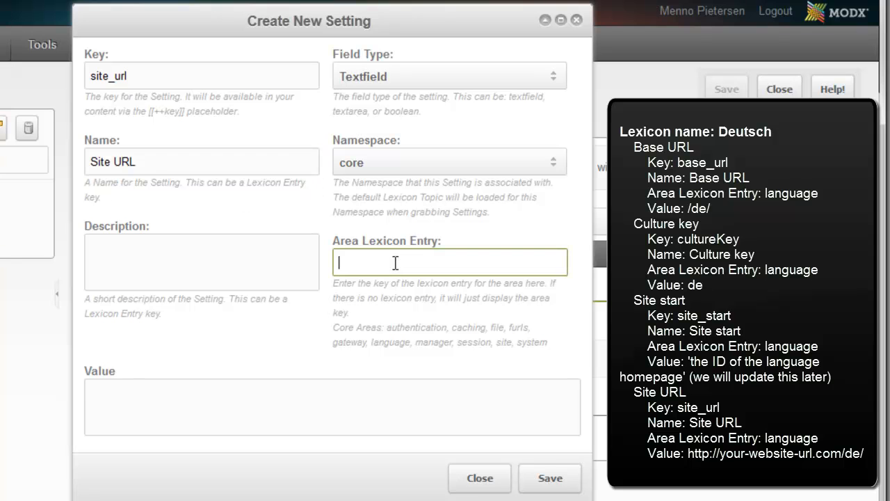
type("language")
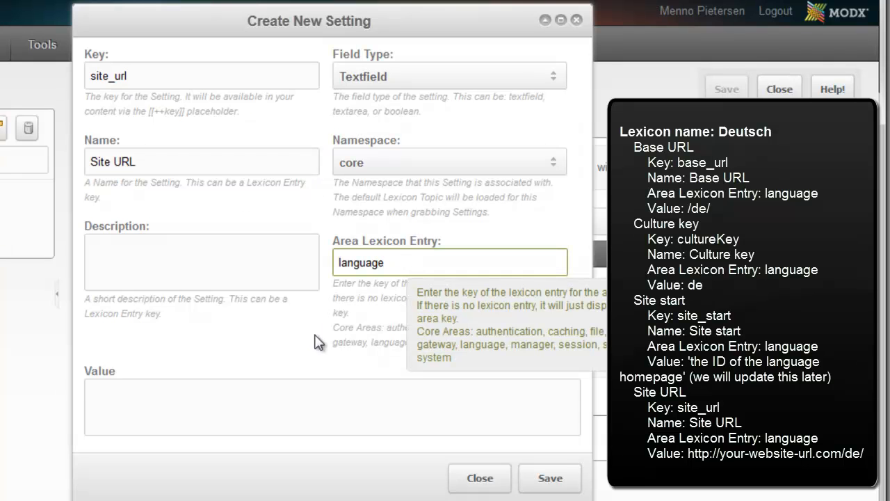
left_click(283, 409)
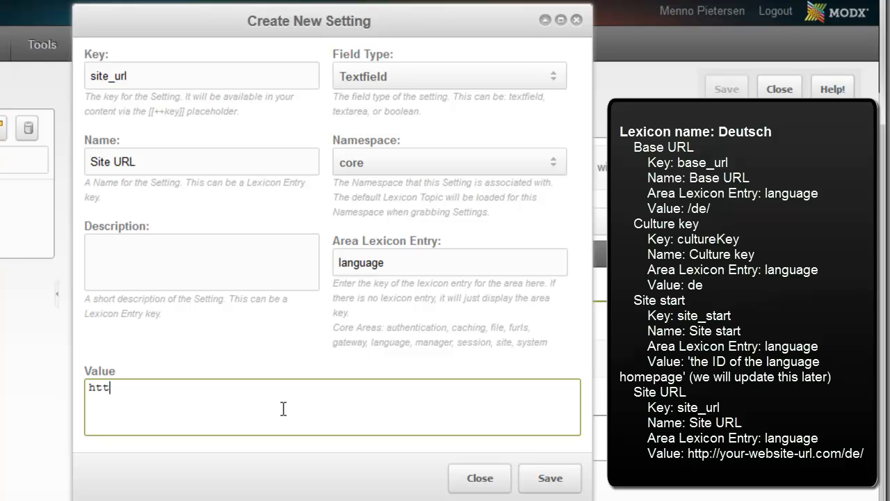
type("http://designfromwithin.com/test2/de/")
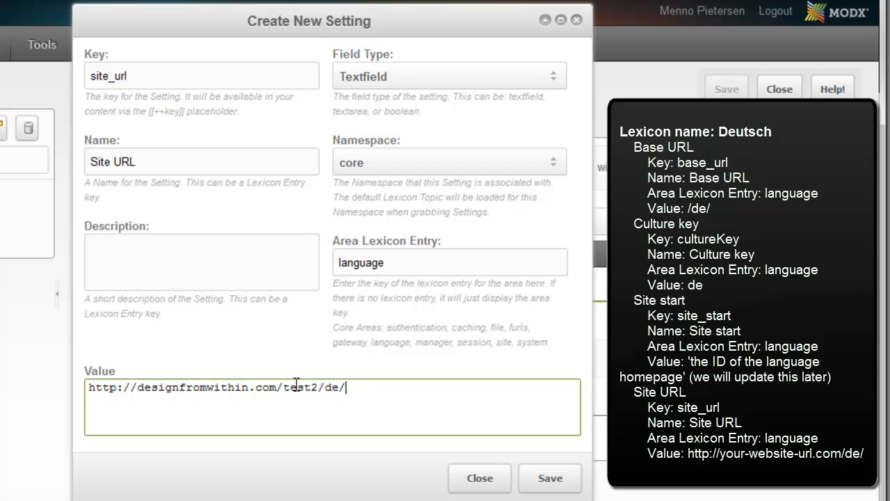
left_click(561, 481)
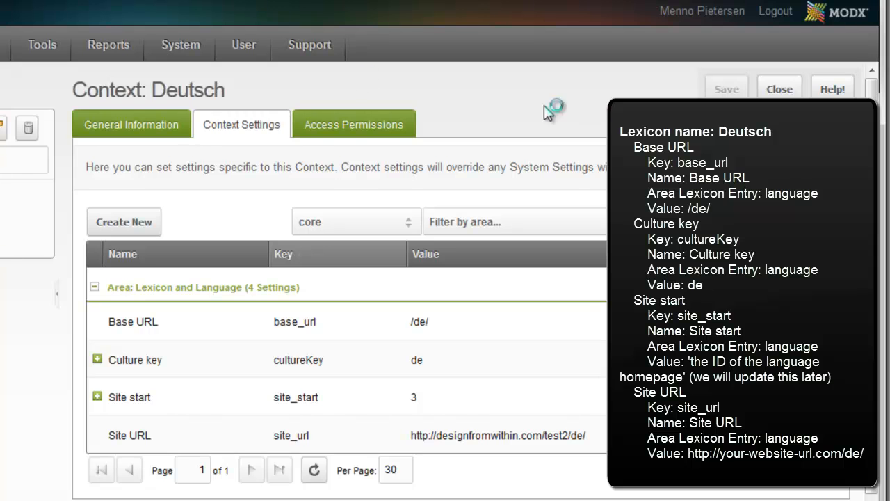
Clear the site cache and dismiss its console.
left_click(7, 137)
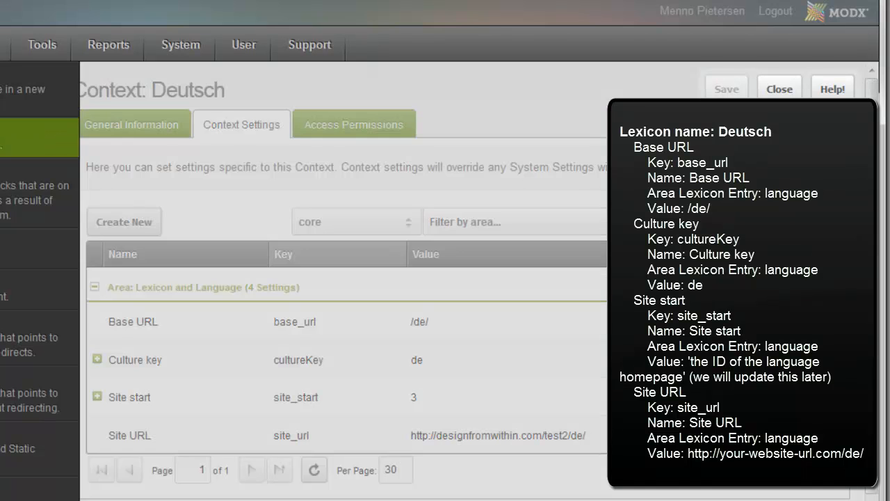
left_click(578, 406)
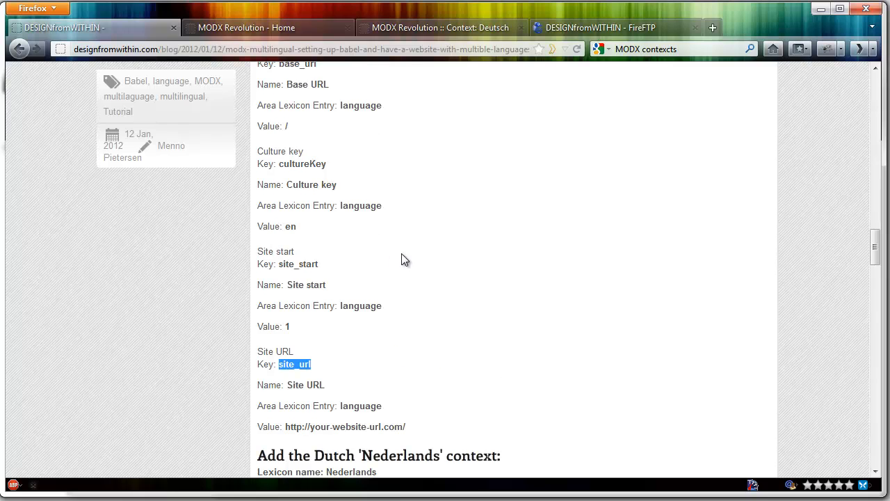
Copy the gateway plugin code from Step #3 of the tutorial web page and start a new plugin in the MODX manager.
scroll(404, 253, "down", 10)
scroll(407, 252, "down", 12)
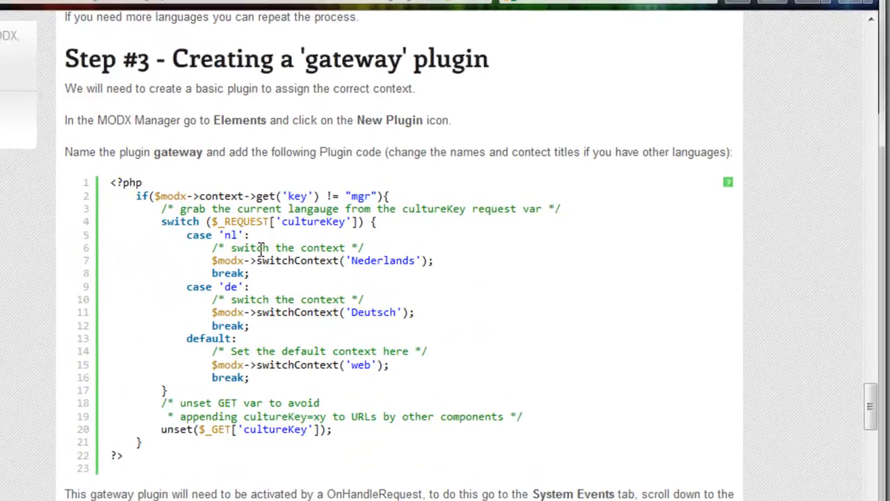
left_click_drag(97, 180, 120, 464)
key("ctrl+c")
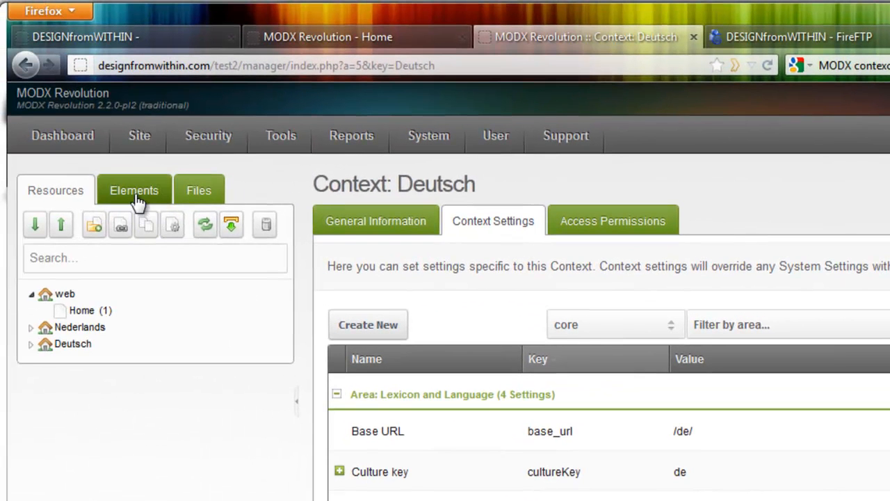
left_click(136, 195)
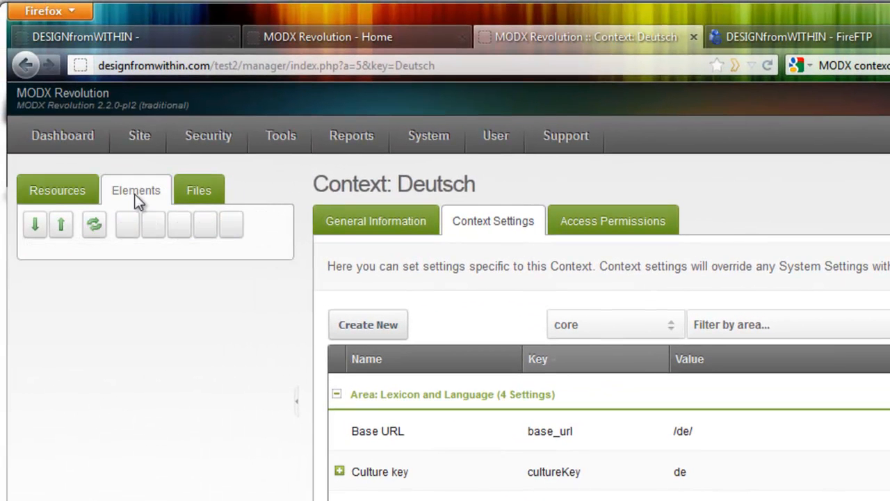
left_click(233, 230)
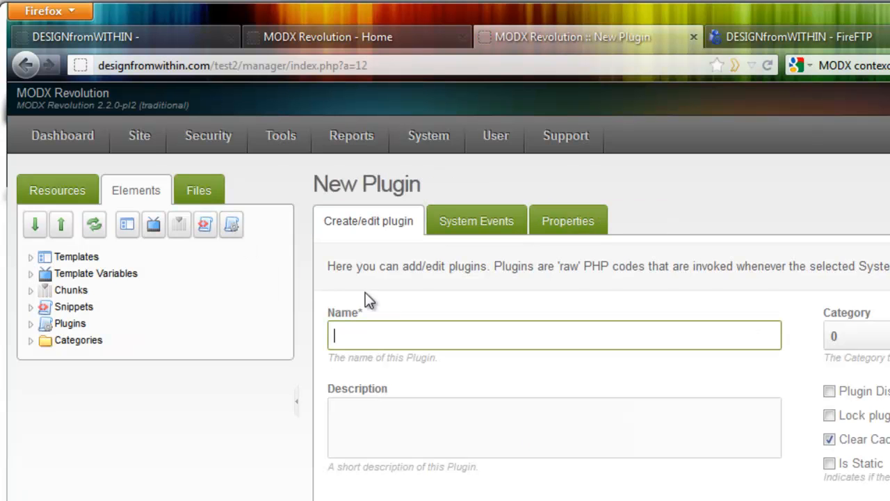
Name the new plugin Gateway and replace the default plugin code with the copied gateway code.
left_click(384, 328)
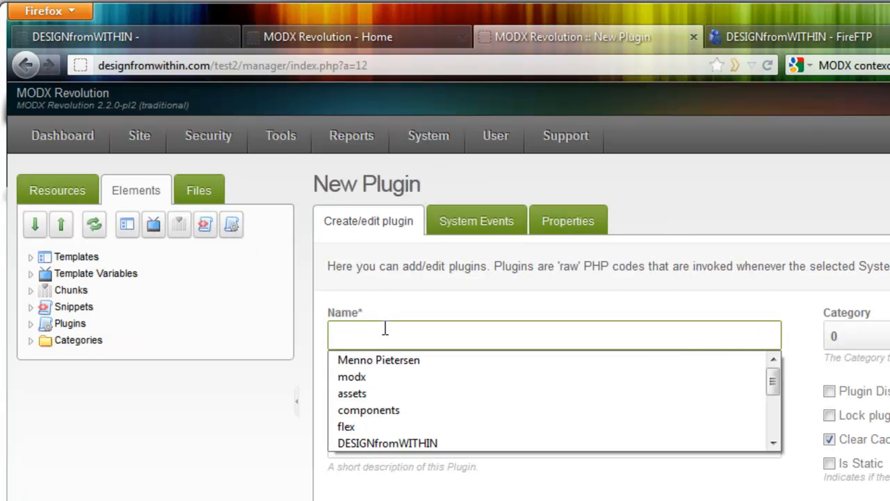
type("Gateway")
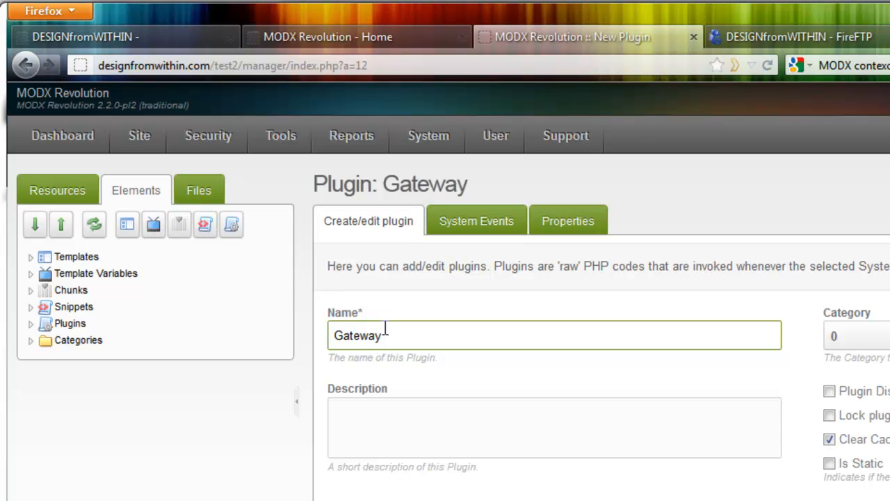
scroll(676, 468, "down", 3)
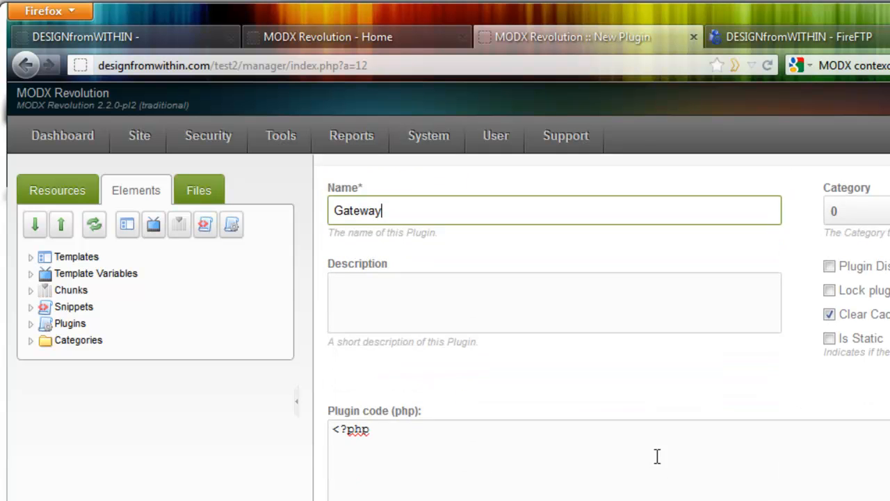
scroll(658, 457, "down", 1)
left_click(478, 432)
left_click(281, 397)
left_click_drag(357, 416, 324, 388)
key("ctrl+v")
scroll(528, 400, "down", 1)
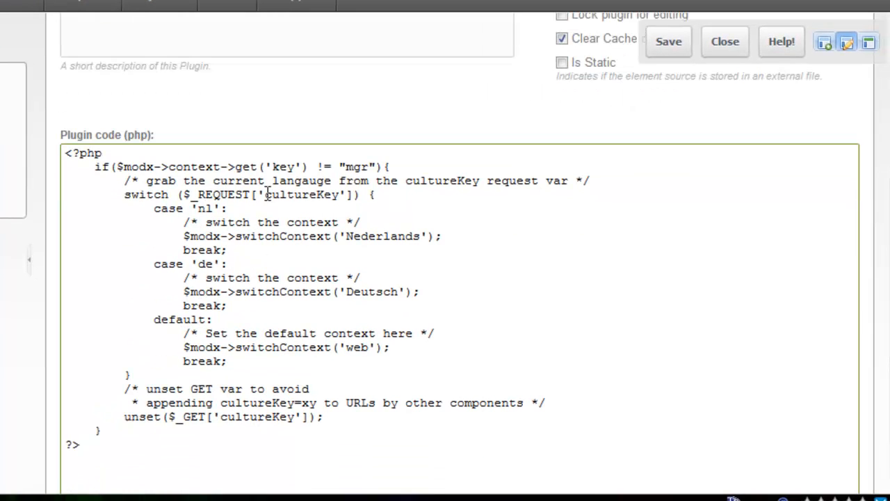
Examine the plugin code's cultureKey comment, the nl and de cases with their context names, and the default web context.
left_click_drag(126, 181, 593, 178)
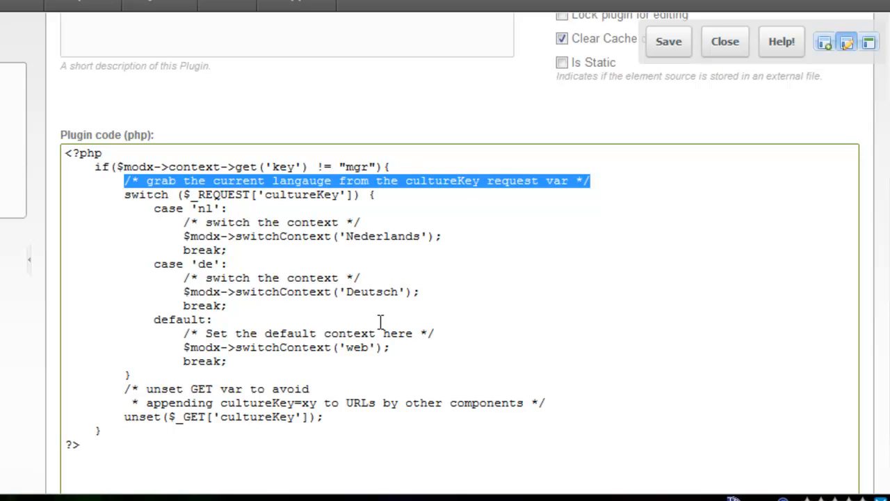
left_click(1, 53)
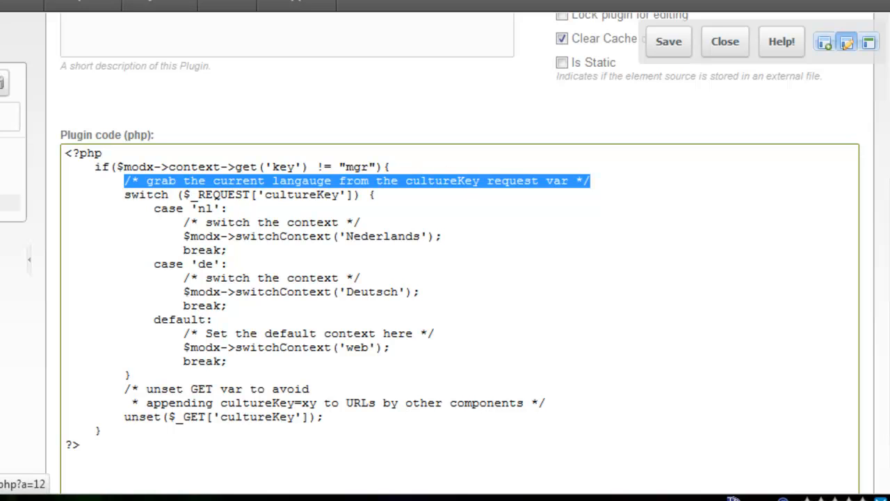
left_click(3, 186)
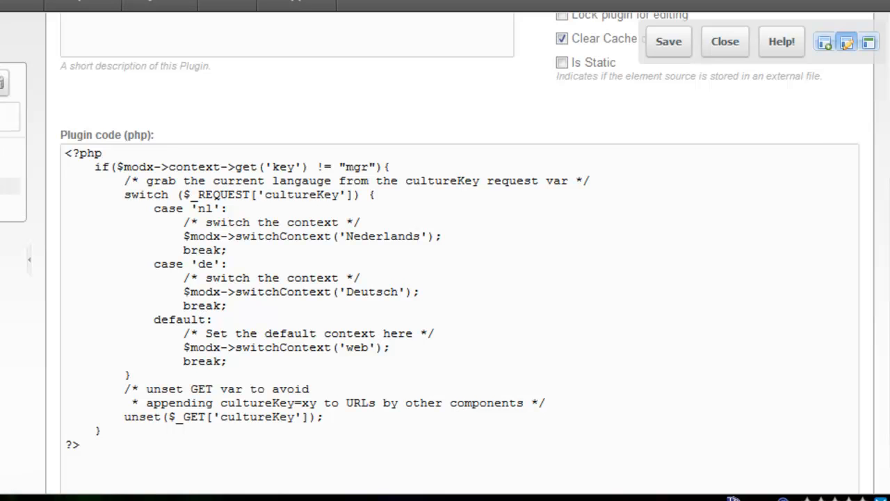
left_click(193, 209)
left_click_drag(193, 209, 219, 209)
left_click(228, 208)
left_click_drag(346, 237, 421, 237)
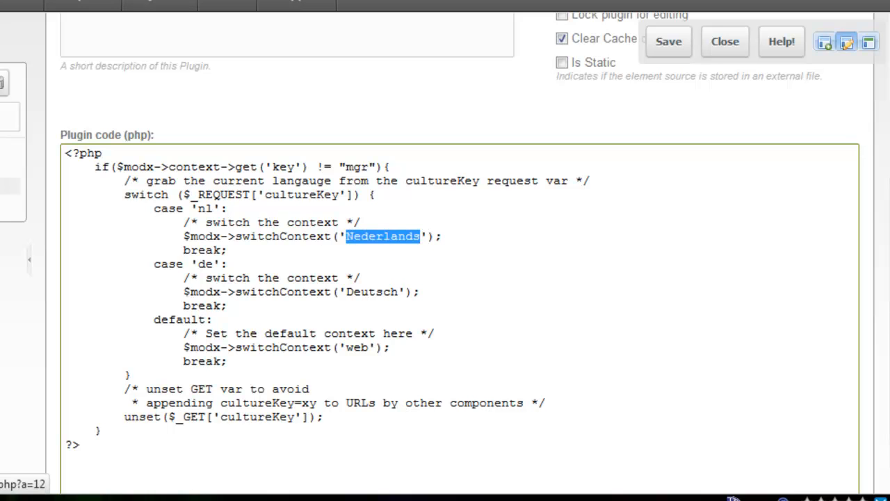
left_click_drag(198, 264, 211, 264)
left_click_drag(398, 291, 339, 291)
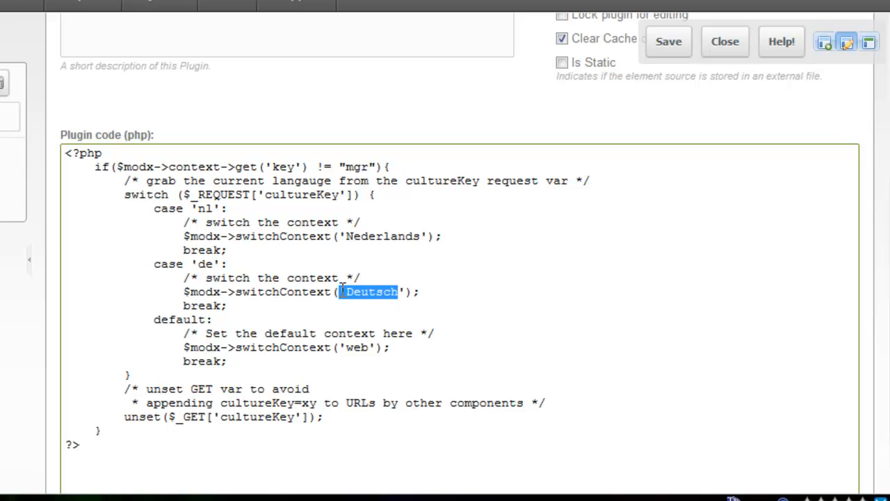
left_click_drag(155, 320, 232, 323)
left_click(251, 339)
left_click_drag(339, 348, 363, 351)
left_click(395, 348)
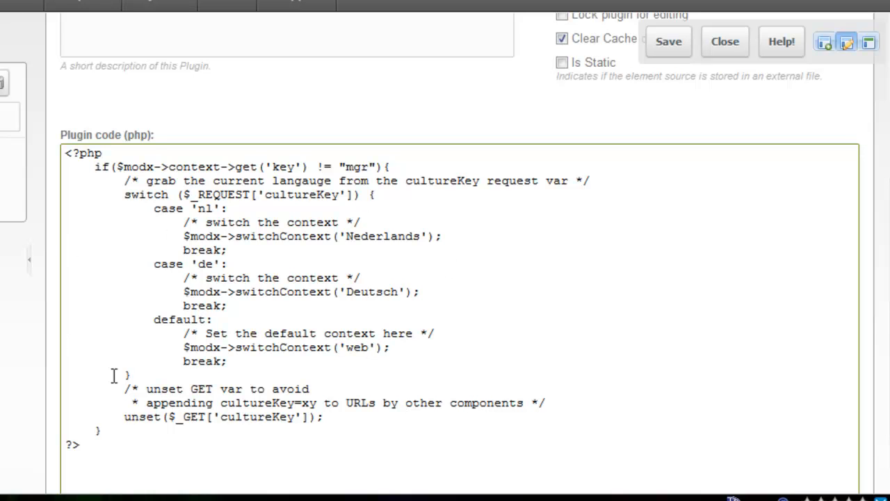
Change the plugin's name to lowercase gateway.
scroll(163, 83, "up", 1)
scroll(129, 82, "up", 1)
scroll(229, 262, "down", 1)
scroll(80, 65, "up", 1)
left_click_drag(74, 21, 48, 24)
type("gateway")
left_click(278, 319)
Review the language keys and the complete nl case block in the plugin code.
scroll(308, 343, "down", 2)
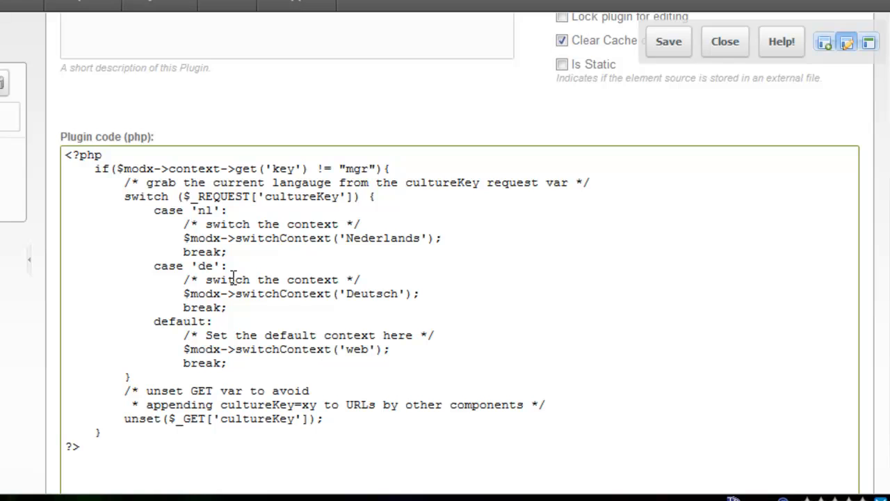
left_click_drag(201, 266, 213, 265)
left_click_drag(196, 210, 218, 212)
left_click_drag(153, 210, 235, 251)
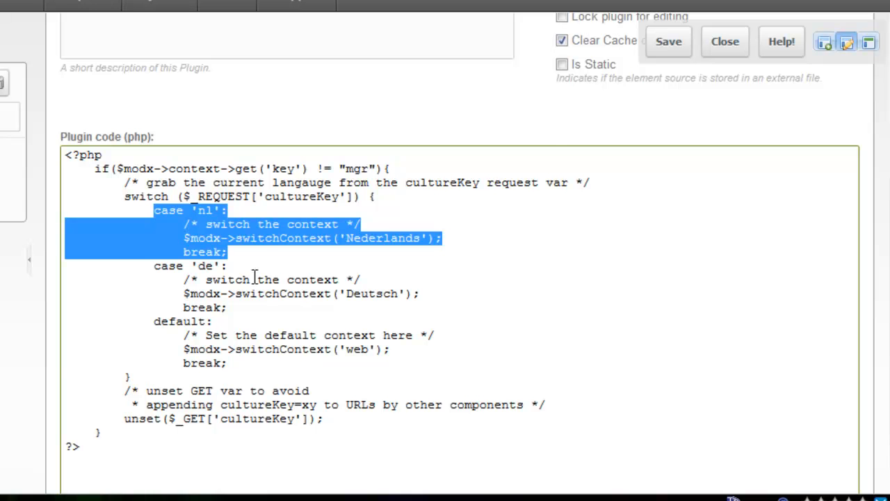
Enable the OnHandleRequest system event for the gateway plugin and save the plugin.
scroll(320, 346, "up", 5)
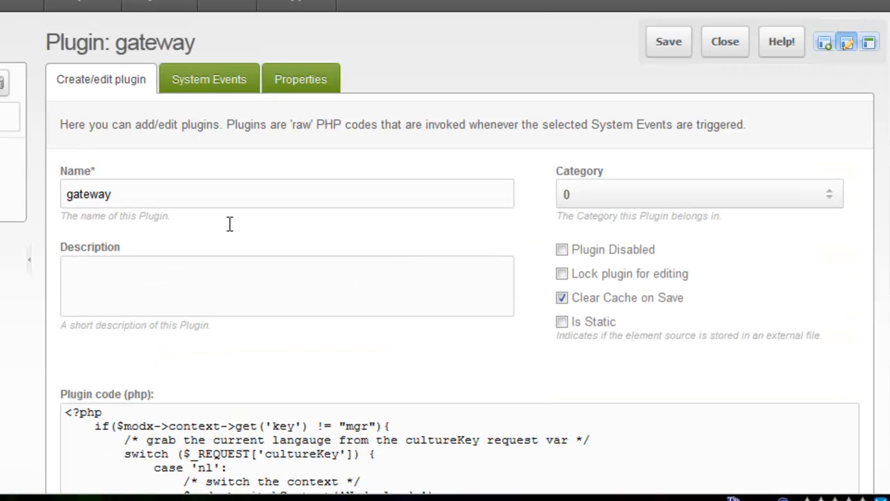
left_click(206, 80)
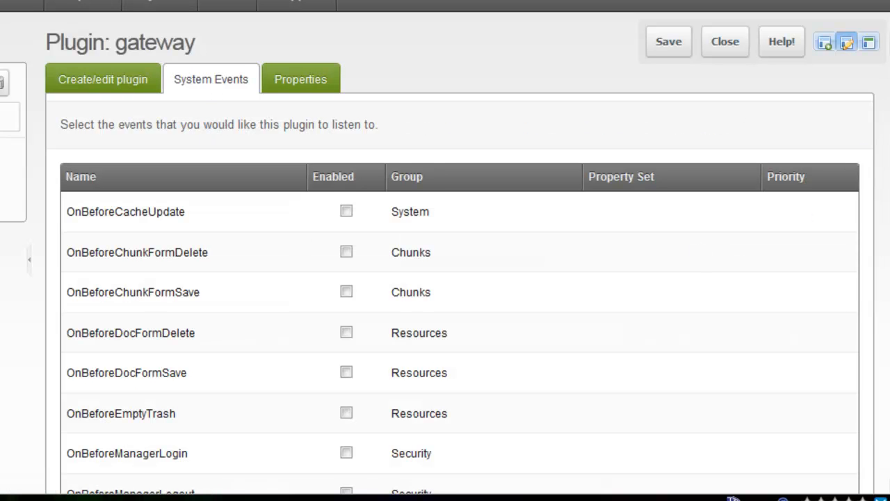
scroll(886, 171, "down", 10)
scroll(885, 209, "down", 8)
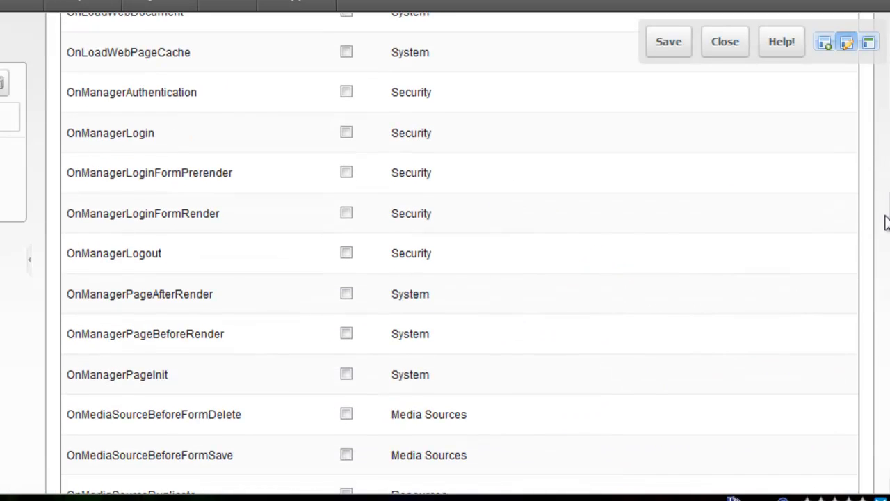
scroll(884, 214, "up", 3)
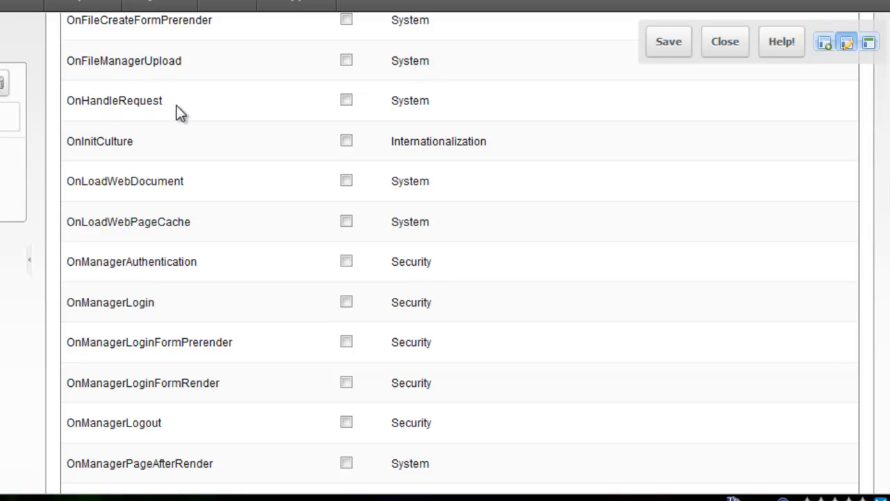
left_click_drag(175, 105, 67, 105)
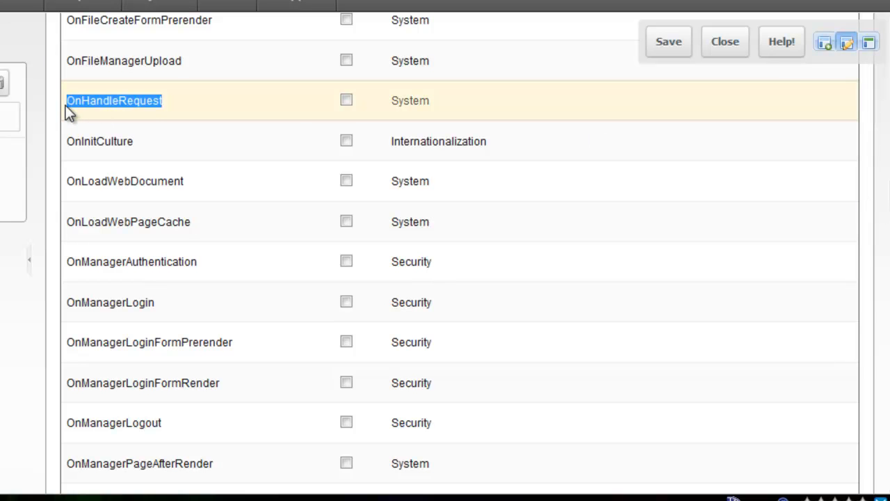
left_click(347, 103)
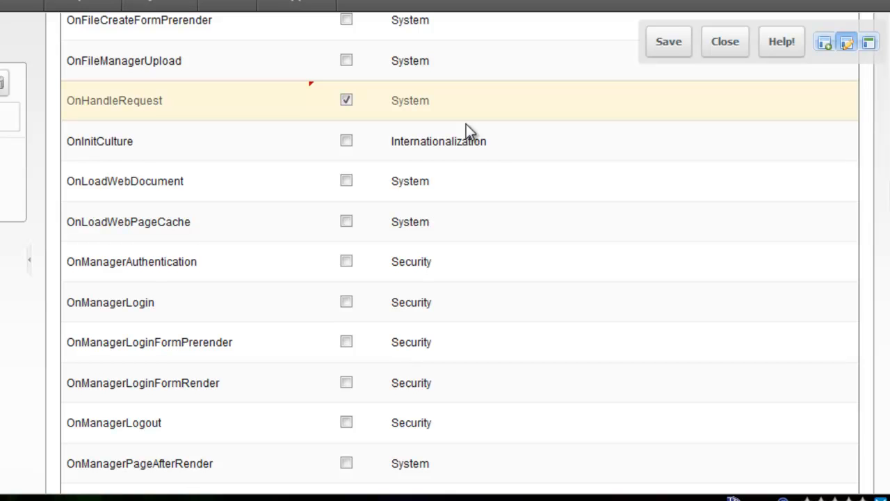
left_click(663, 45)
Read the Step #4 Babel installation instructions on the tutorial web page and return to the MODX manager.
left_click(47, 2)
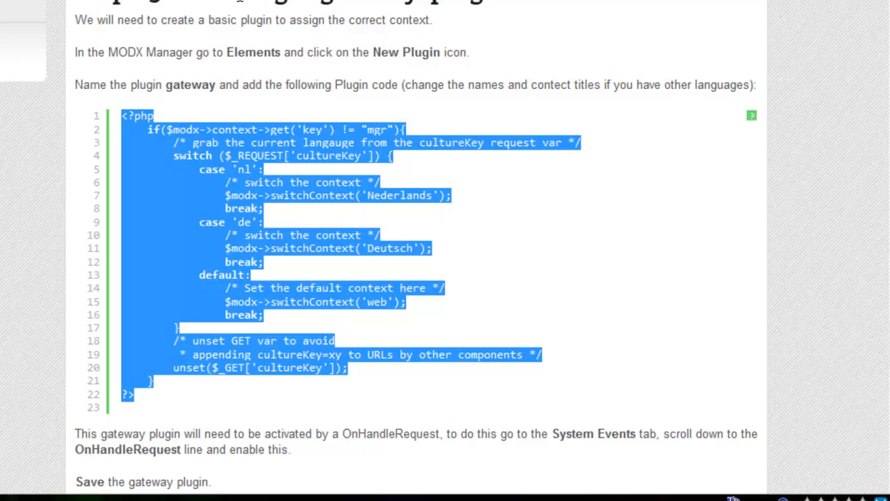
left_click(233, 1)
scroll(455, 168, "down", 8)
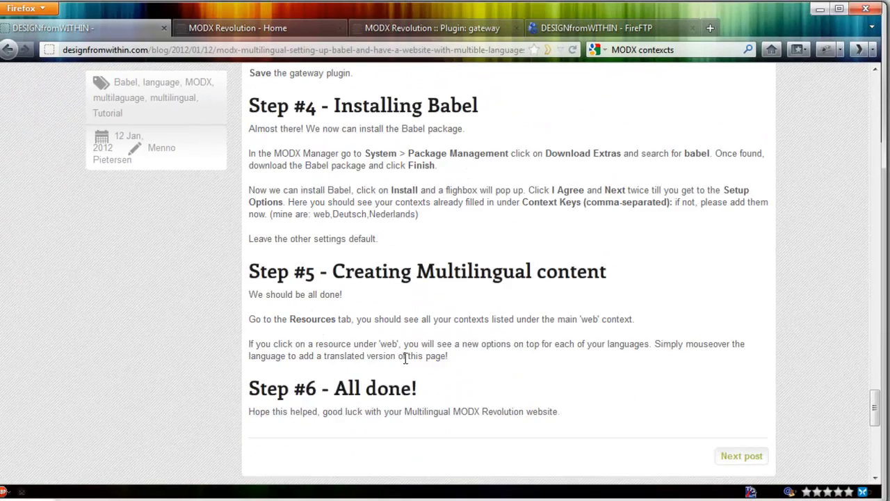
left_click(423, 22)
Clear the site cache from the gateway plugin page and dismiss the console.
mouse_move(110, 103)
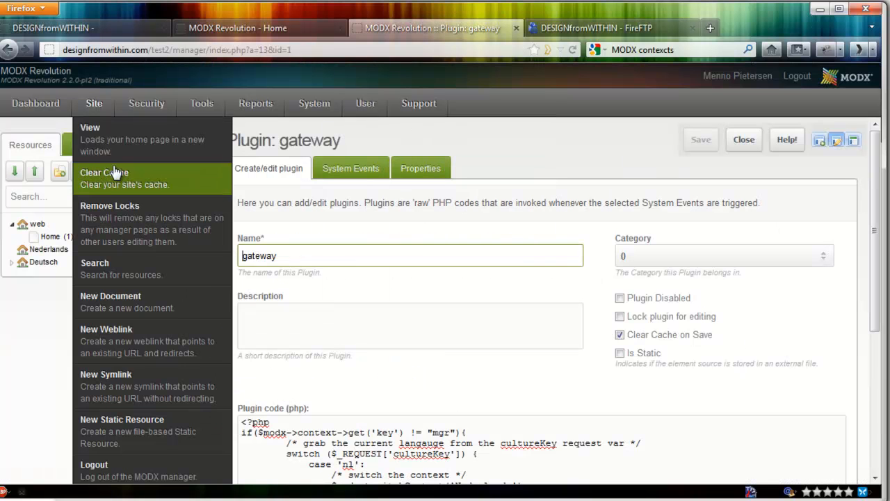
left_click(104, 124)
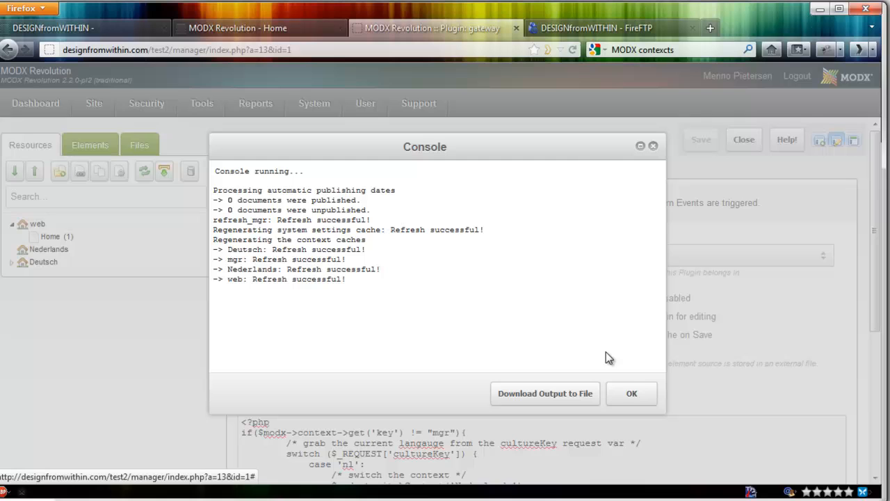
left_click(632, 397)
Search the downloadable extras in Package Management for Babel and download the package.
mouse_move(314, 110)
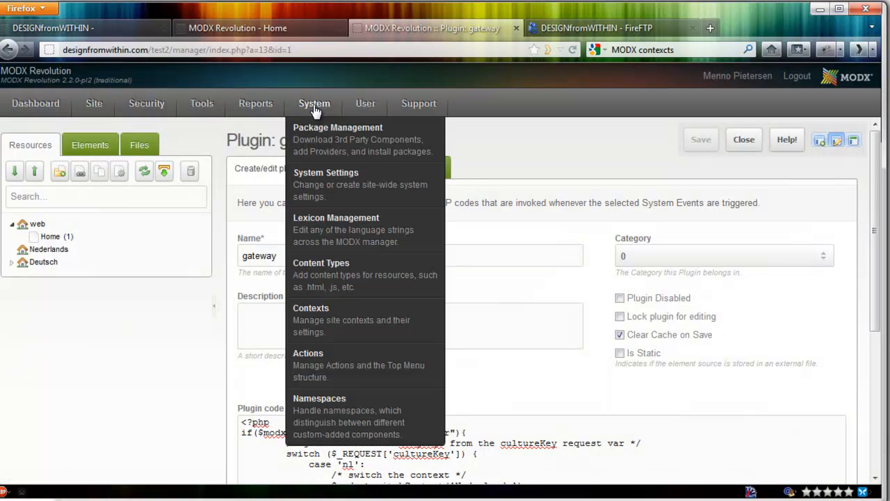
left_click(322, 137)
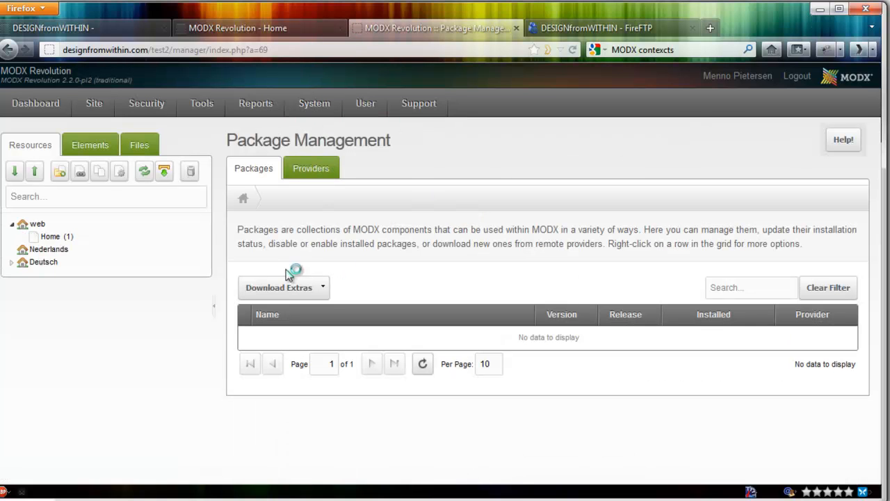
left_click(279, 287)
type("Babe")
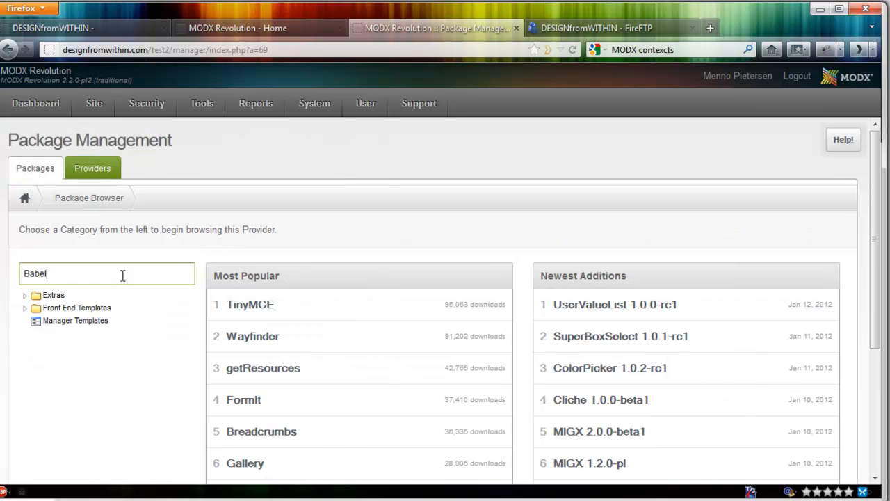
type("l")
key("Return")
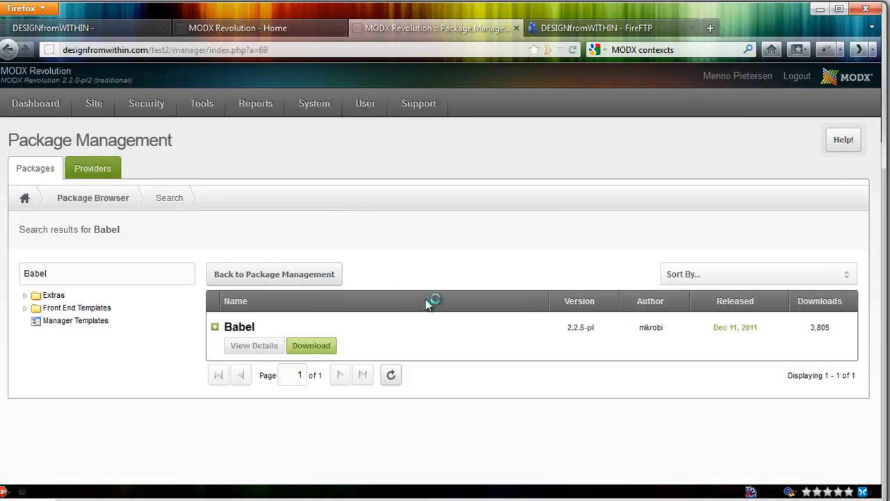
left_click(310, 343)
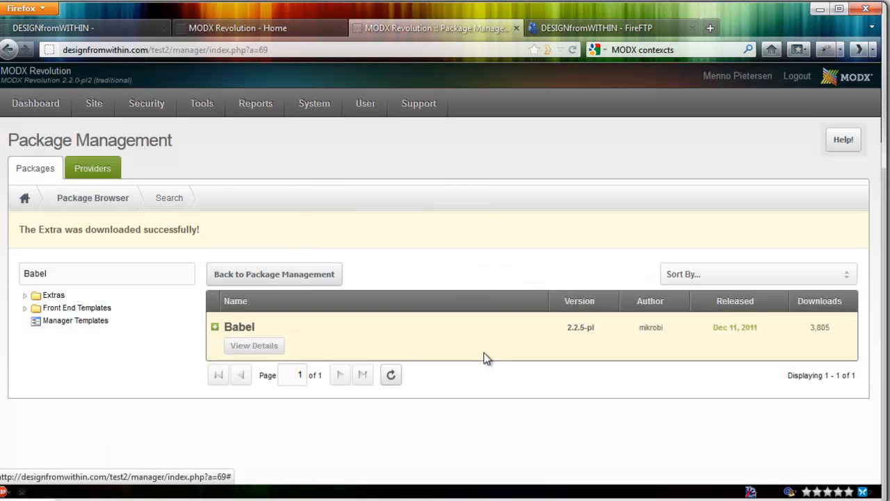
Return to the package list, start installing Babel and open its setup options.
left_click(293, 279)
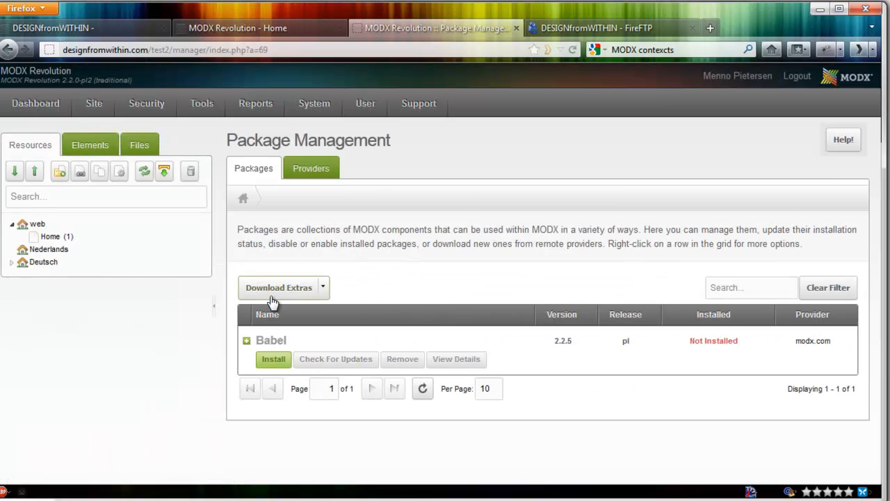
left_click(274, 360)
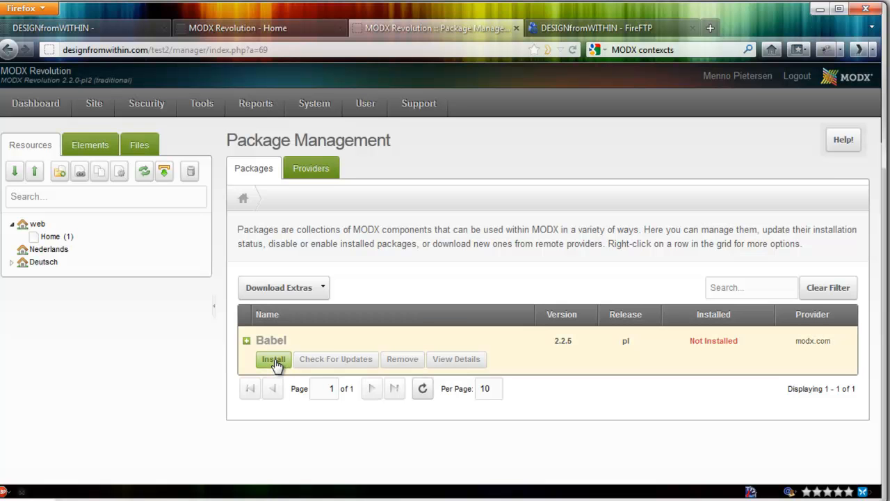
scroll(476, 321, "down", 5)
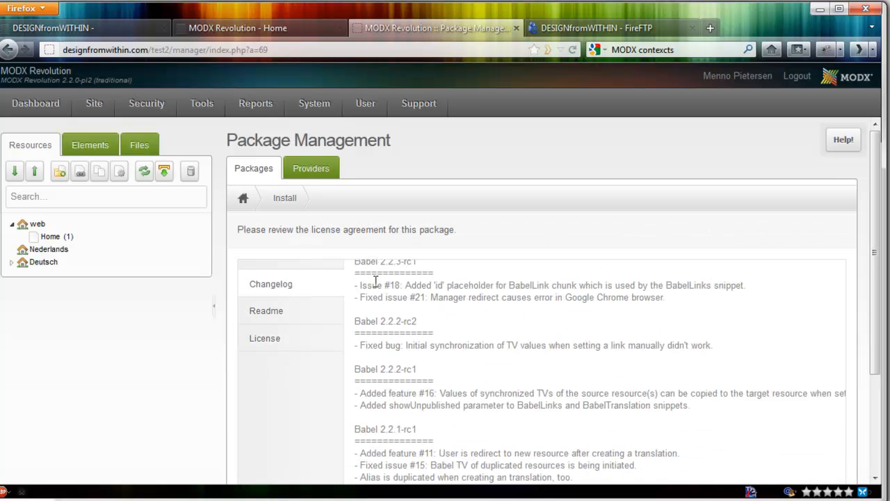
scroll(856, 388, "down", 3)
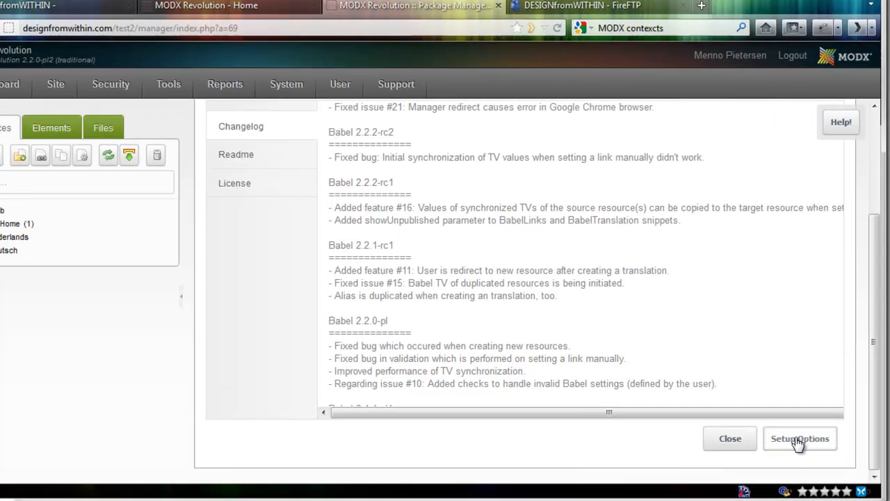
left_click(798, 444)
left_click_drag(426, 207, 420, 110)
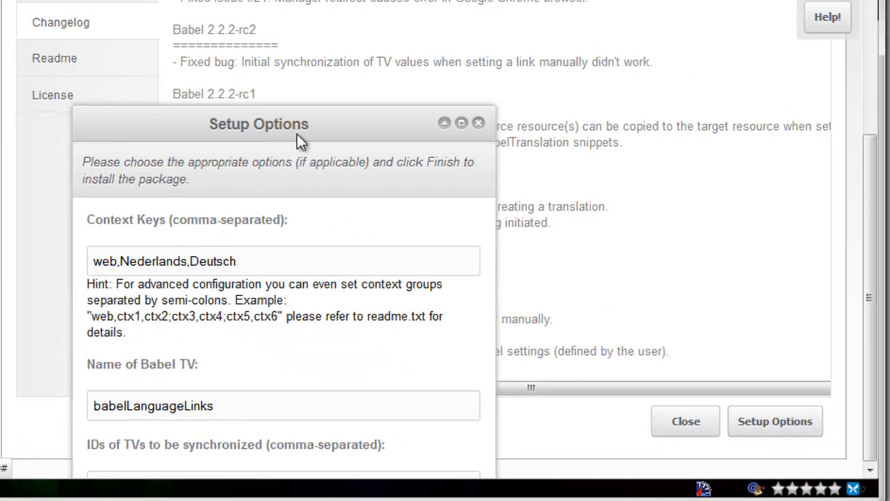
left_click_drag(290, 2, 291, 2)
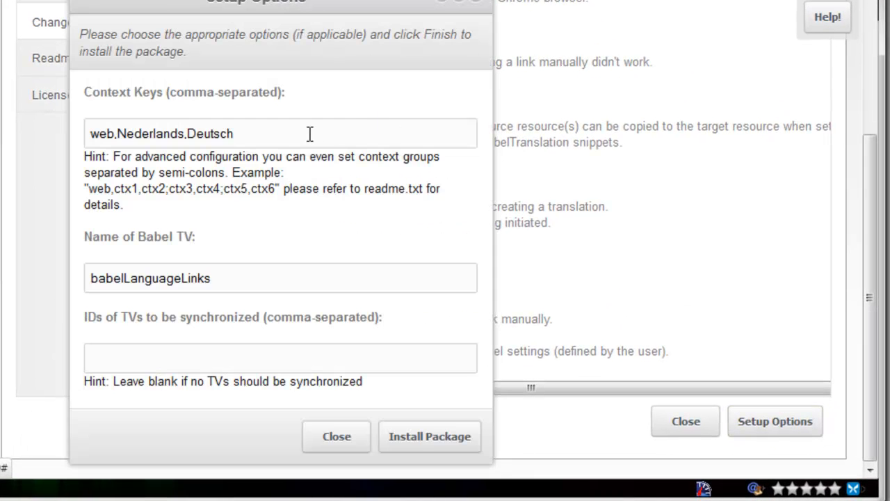
Install Babel with context keys web,Nederlands,Deutsch and TV name babelLanguageLinks, and dismiss the installation console.
left_click_drag(305, 133, 93, 136)
left_click(280, 126)
left_click_drag(293, 130, 82, 136)
left_click(262, 136)
left_click_drag(238, 280, 89, 280)
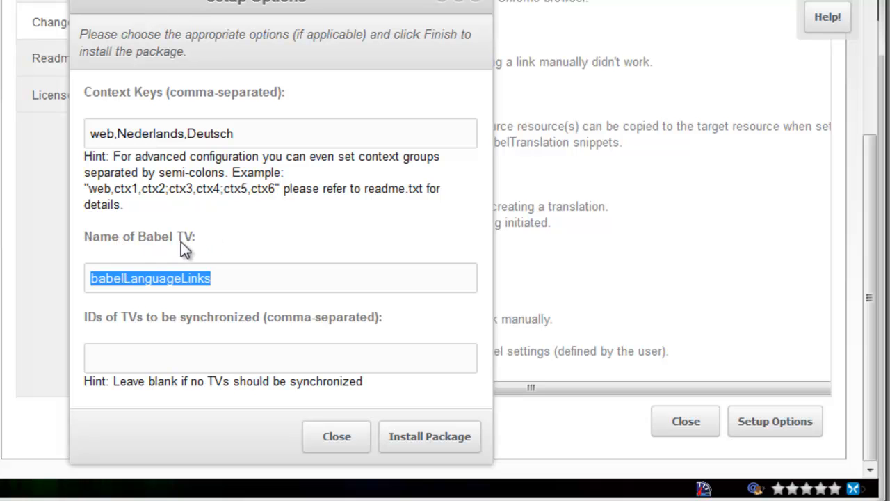
left_click(249, 281)
left_click(418, 434)
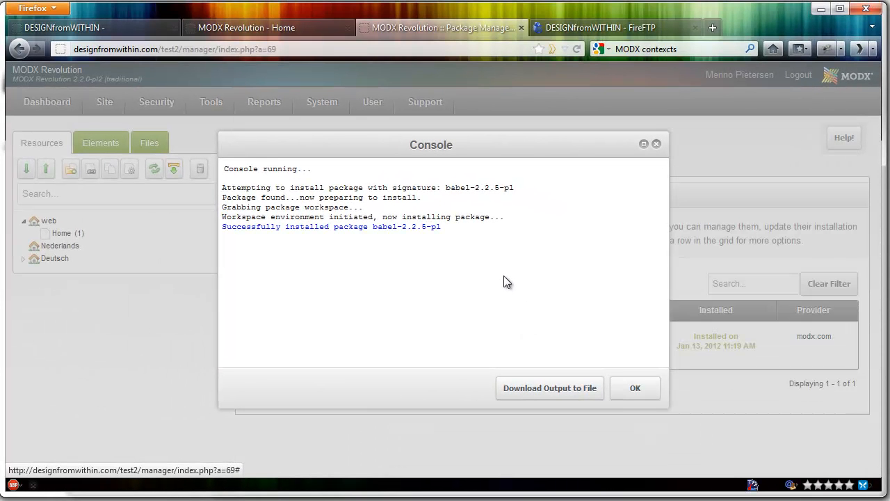
left_click(633, 391)
mouse_move(108, 112)
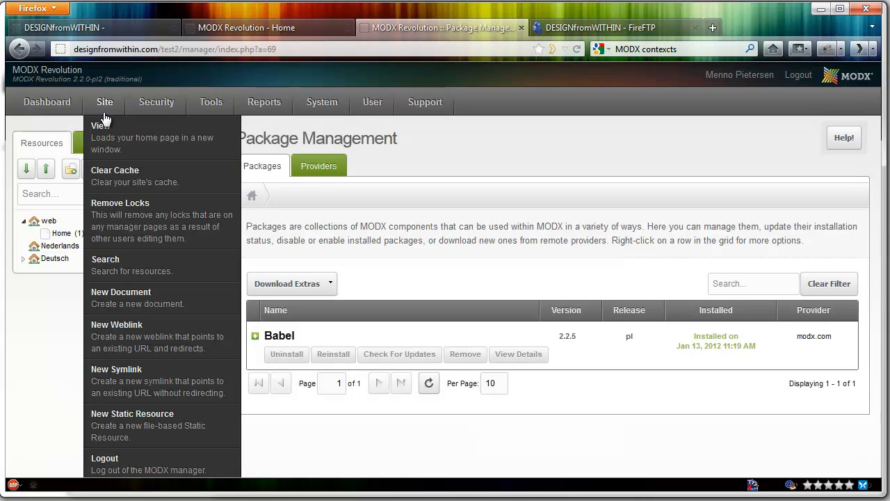
Clear the site cache, dismiss the console and load the German address designfromwithin.com/test2/de/ on the front end.
left_click(122, 174)
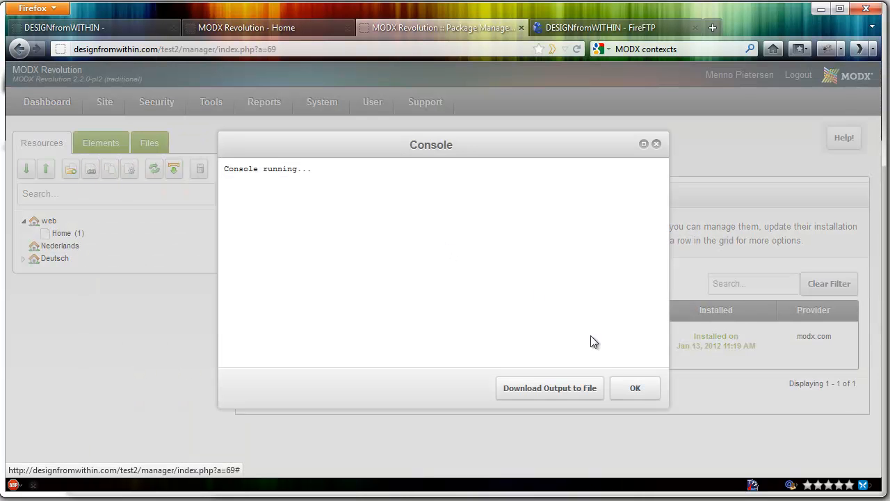
left_click(635, 389)
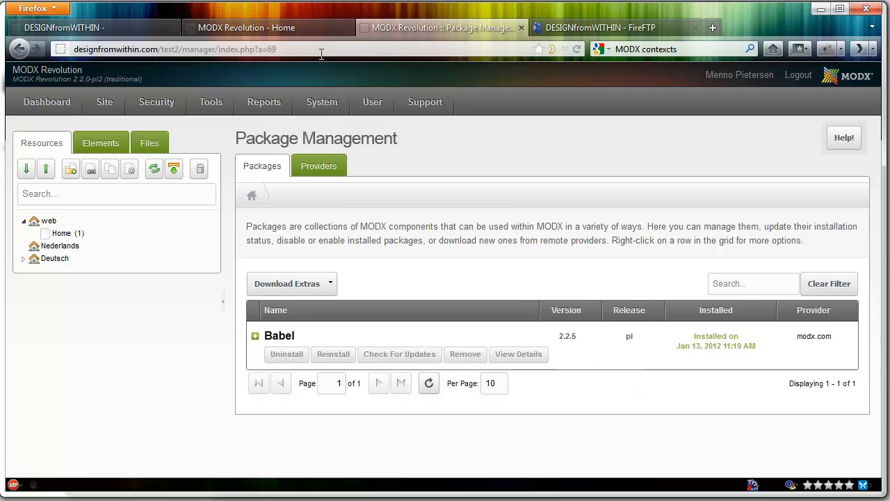
left_click(297, 29)
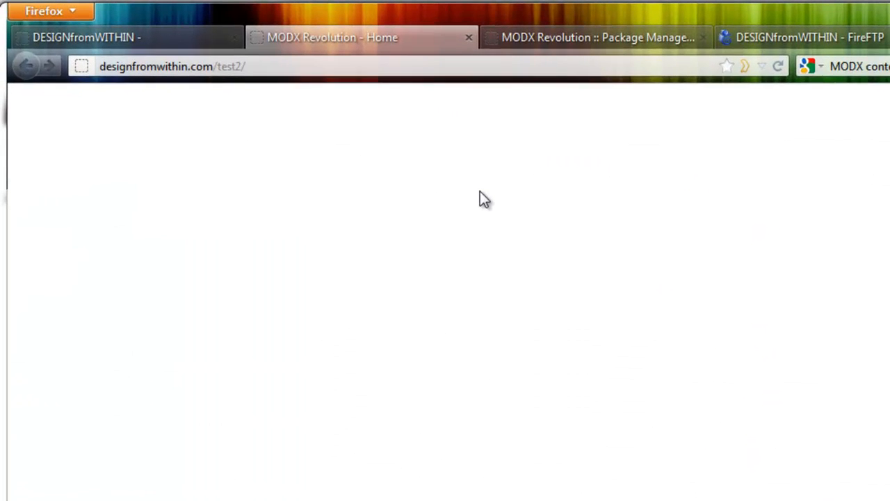
left_click(294, 69)
type("de/")
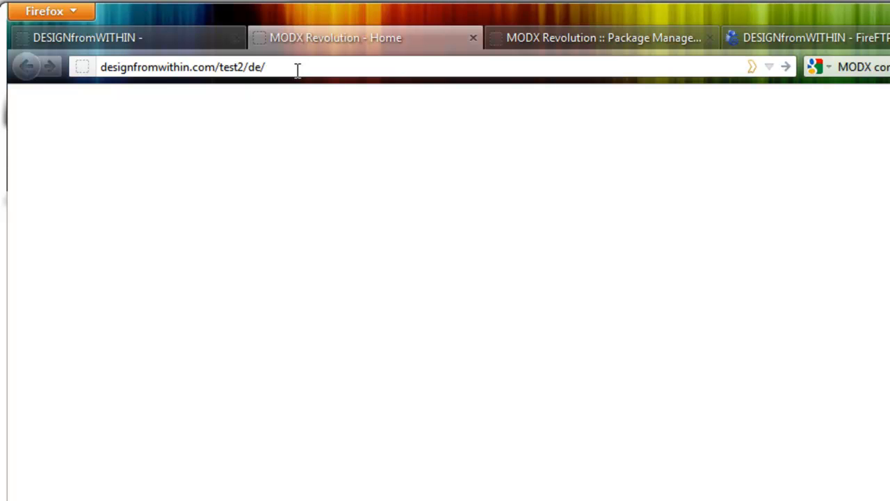
key("Return")
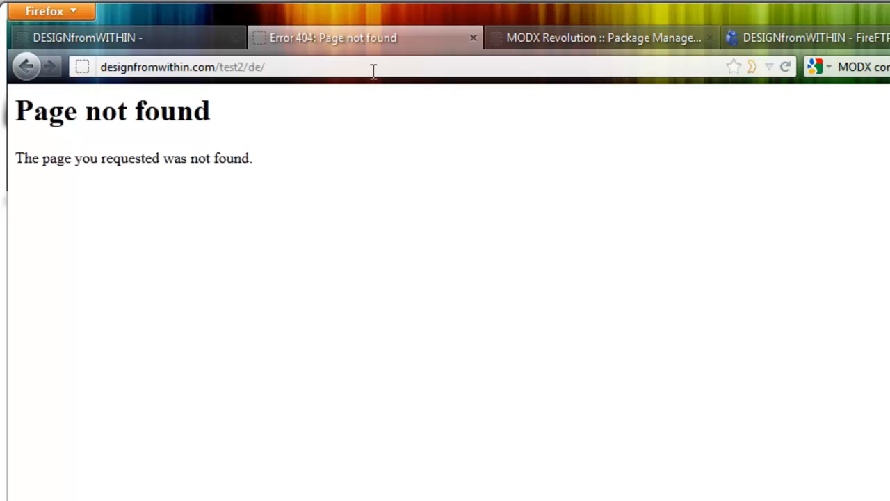
Back in the MODX manager, create a new document in the Nederlands context with the title Home (Dutch).
left_click(551, 43)
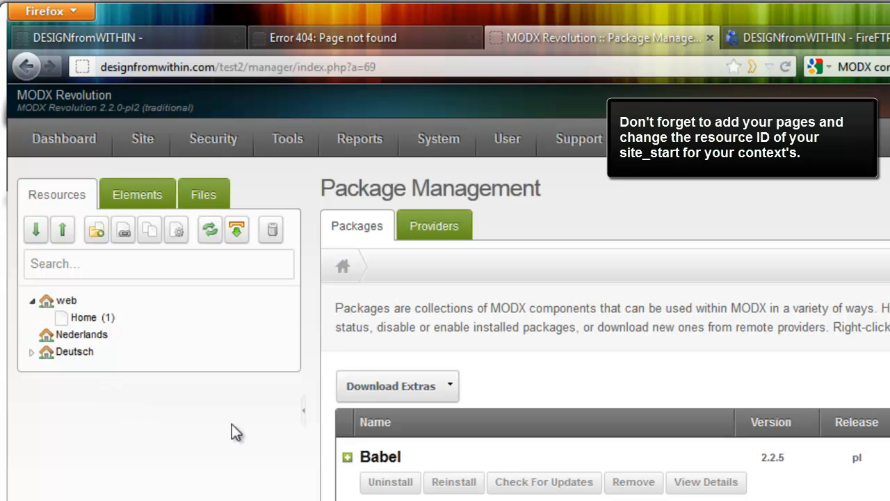
right_click(77, 336)
mouse_move(143, 440)
left_click(291, 447)
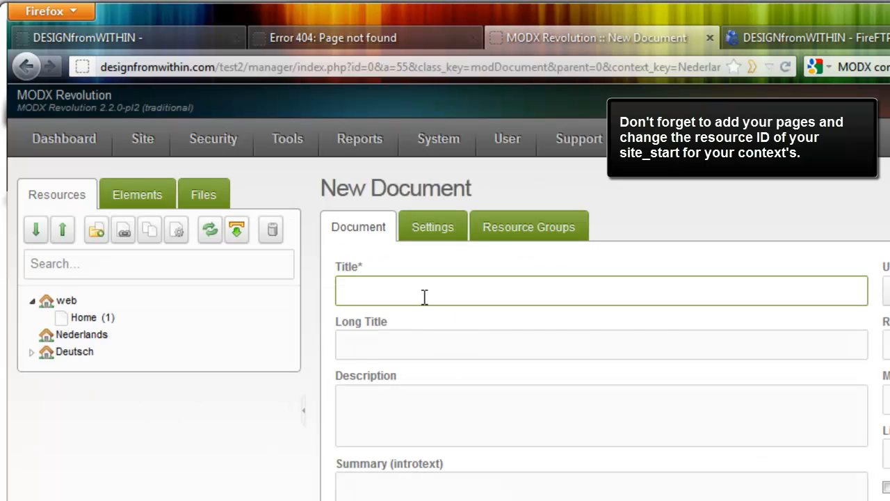
left_click(424, 295)
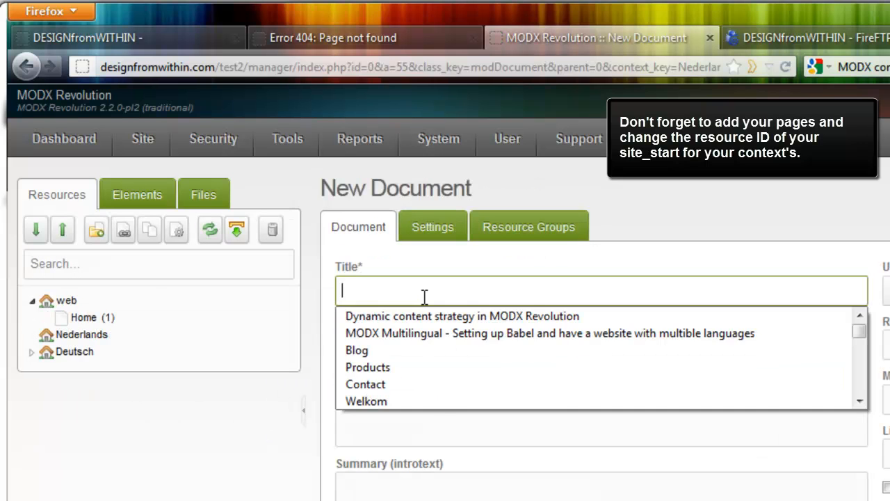
type("Home (")
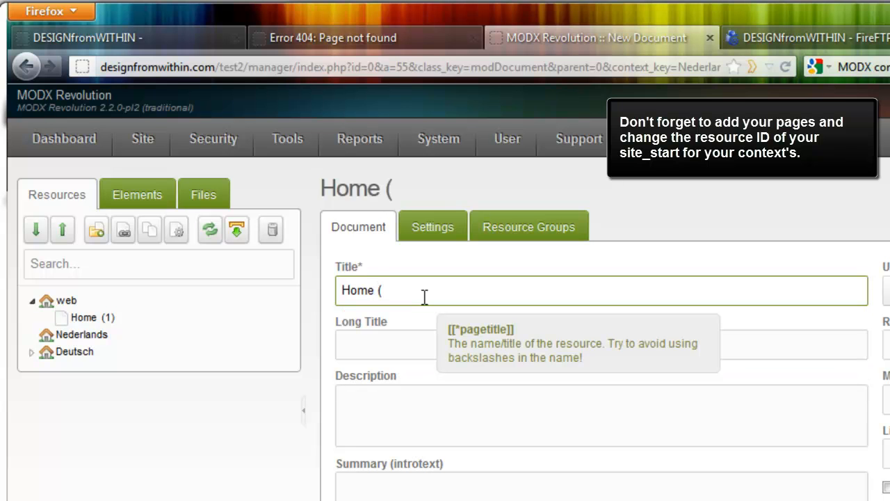
type("Dutch)")
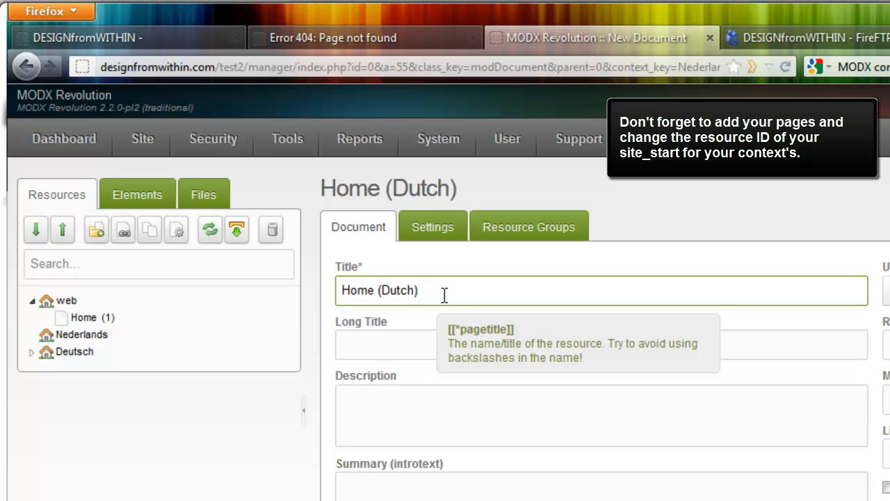
Reuse the title Home (Dutch) as the document's Long Title and save the document.
key("ctrl+a")
key("ctrl+c")
left_click(409, 349)
key("ctrl+v")
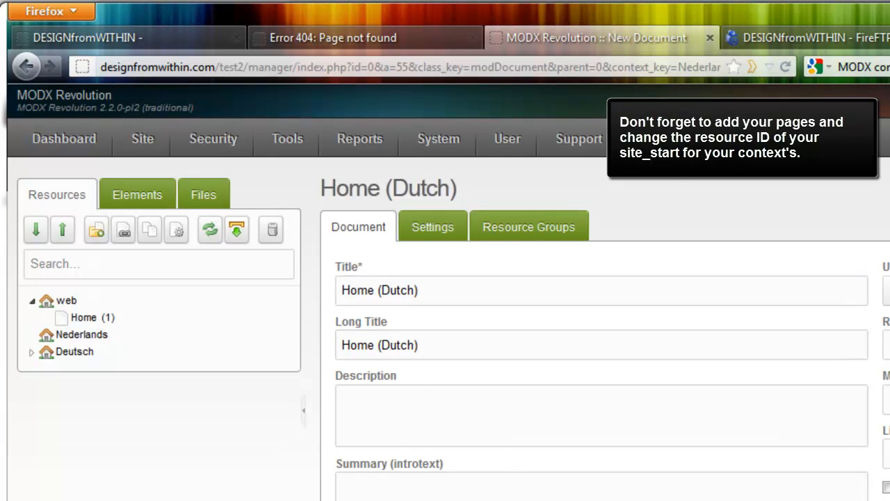
key("Tab")
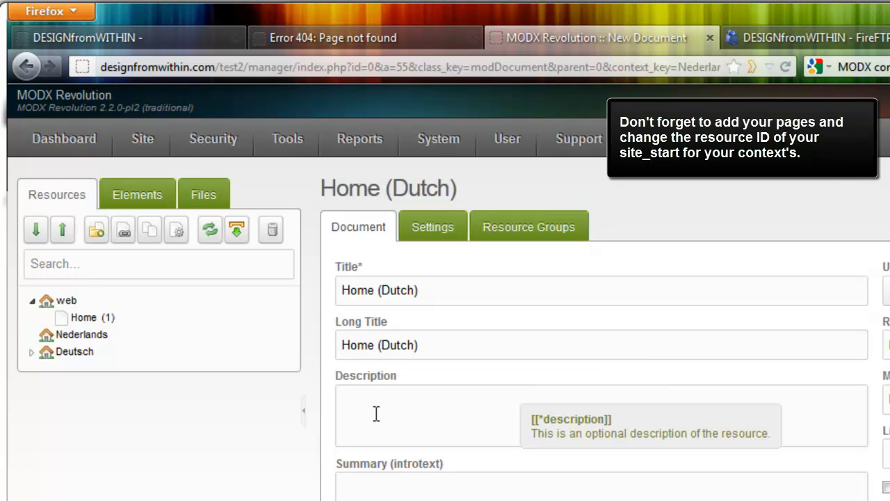
key("ctrl+s")
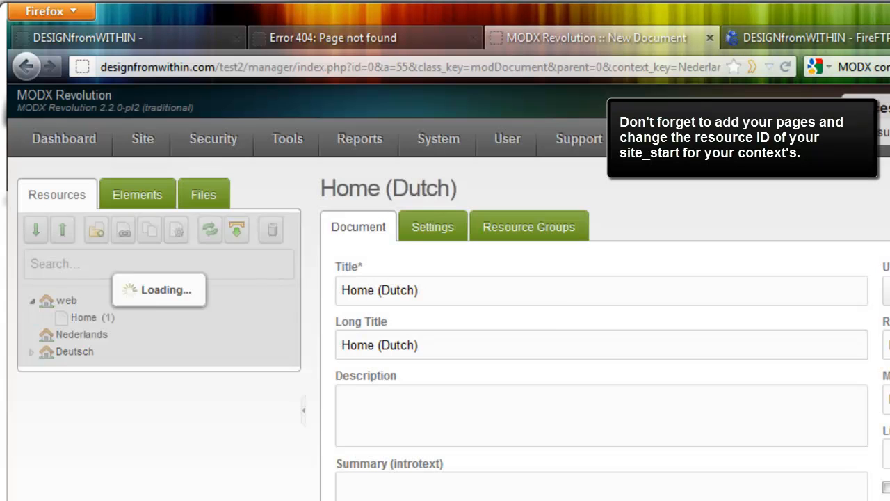
Create a new document in the Deutsch context with the title Home (German).
right_click(72, 375)
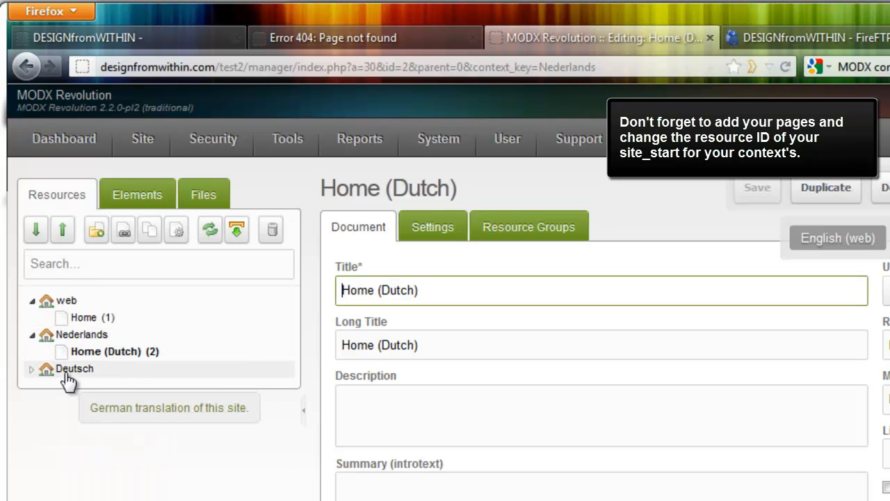
right_click(67, 373)
mouse_move(209, 479)
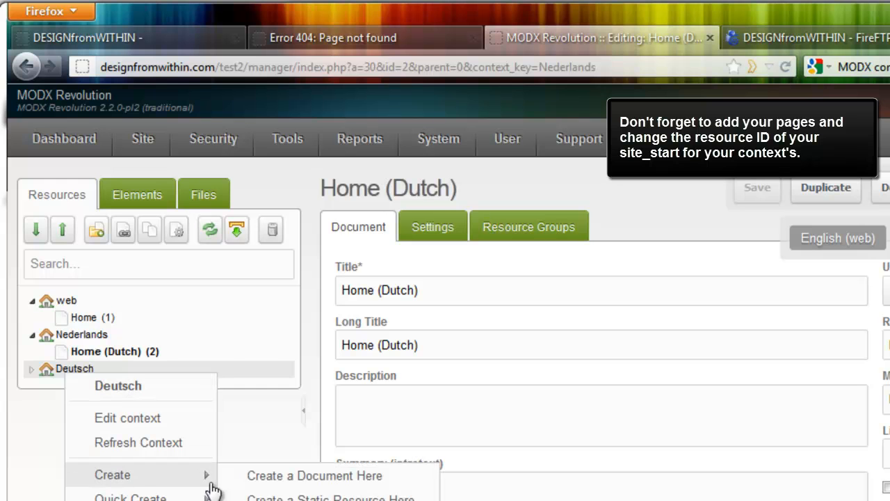
left_click(257, 477)
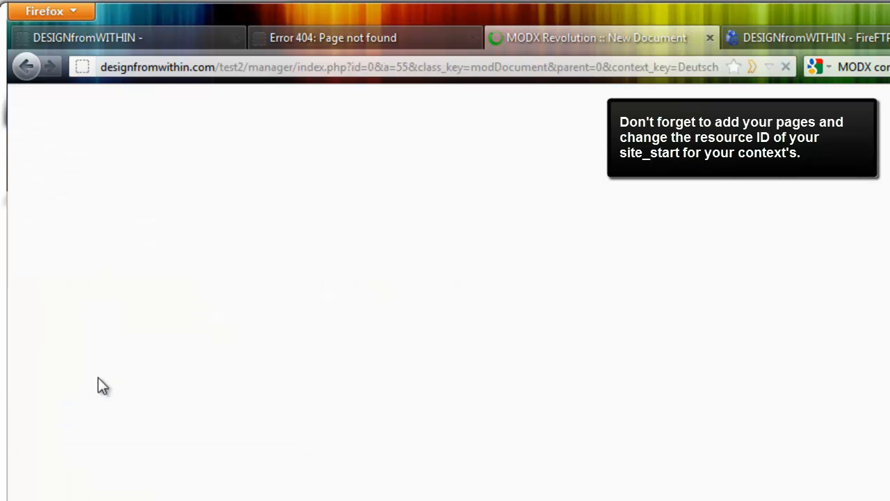
left_click(434, 293)
key("ctrl+v")
double_click(401, 290)
type("German")
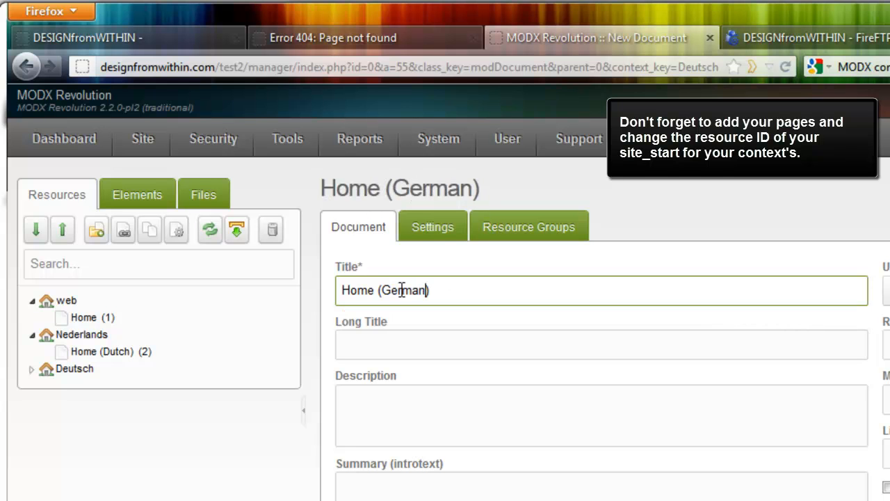
Copy Home (German) into the document's long title, description, menu title and alias, and save it.
key("ctrl+a")
key("ctrl+c")
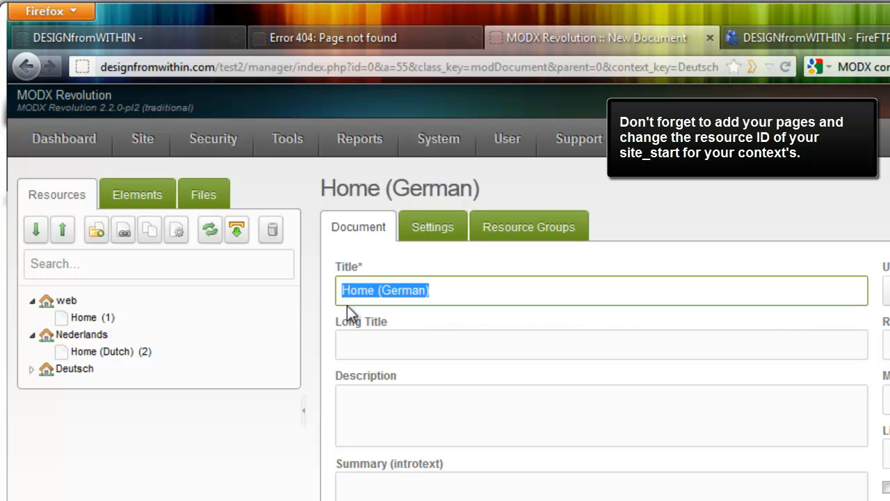
left_click(407, 352)
key("ctrl+v")
left_click(379, 489)
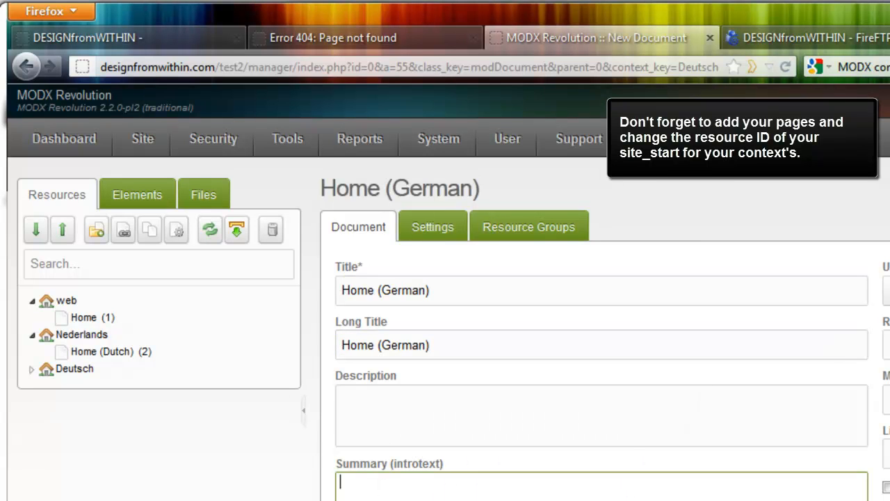
left_click(405, 413)
key("ctrl+v")
left_click(887, 399)
key("ctrl+v")
left_click(887, 345)
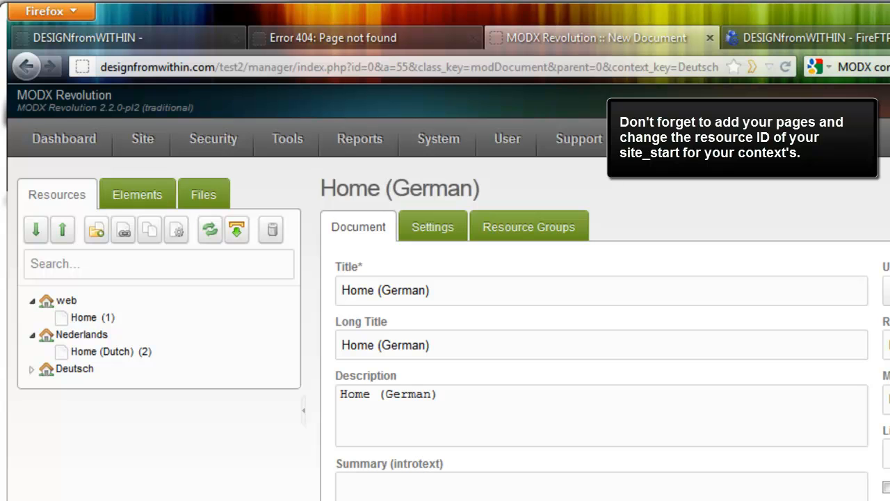
key("ctrl+s")
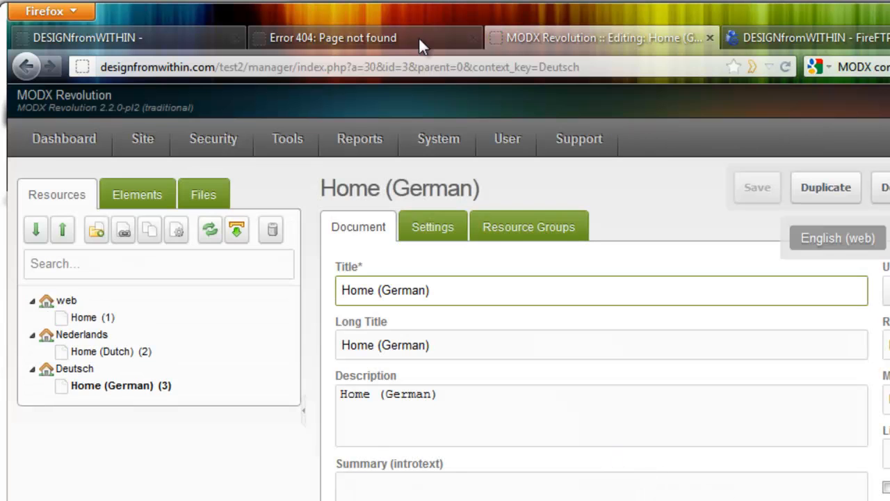
Check the front-end home pages by reloading designfromwithin.com/test2/de/ and loading the test2/nl/ and test2/ addresses.
left_click(420, 39)
key("F5")
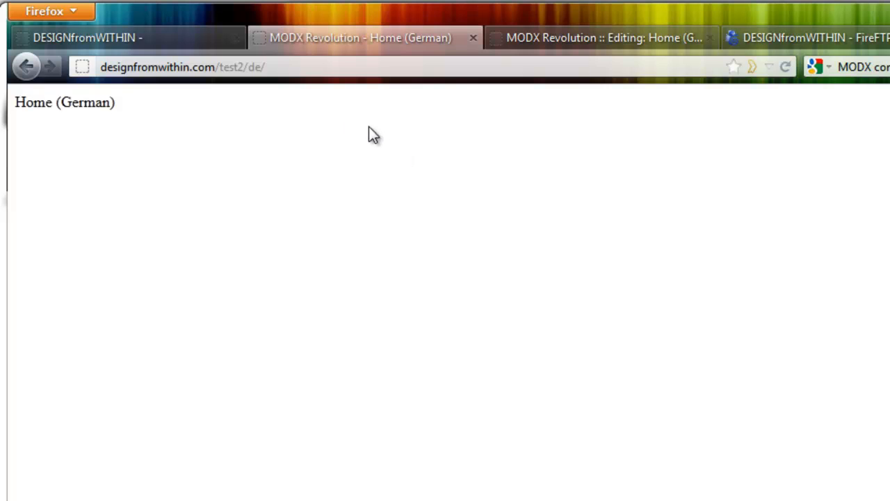
left_click(305, 68)
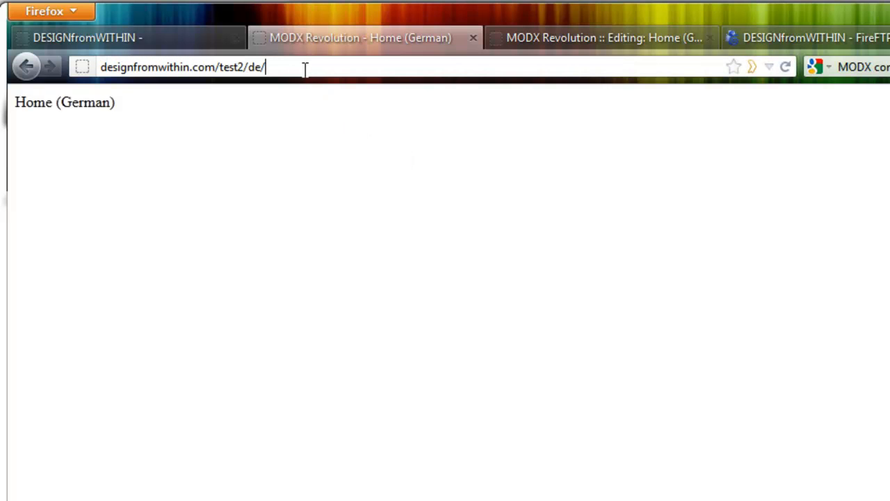
key("BackSpace")
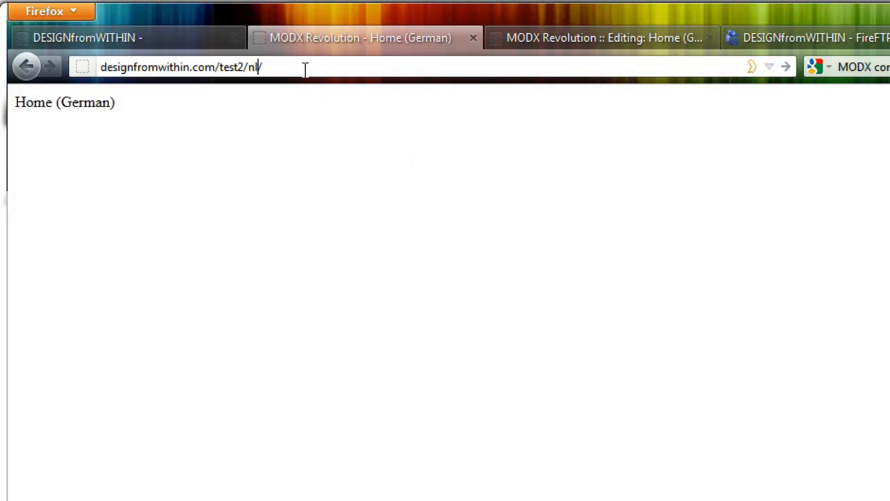
key("Return")
left_click(324, 67)
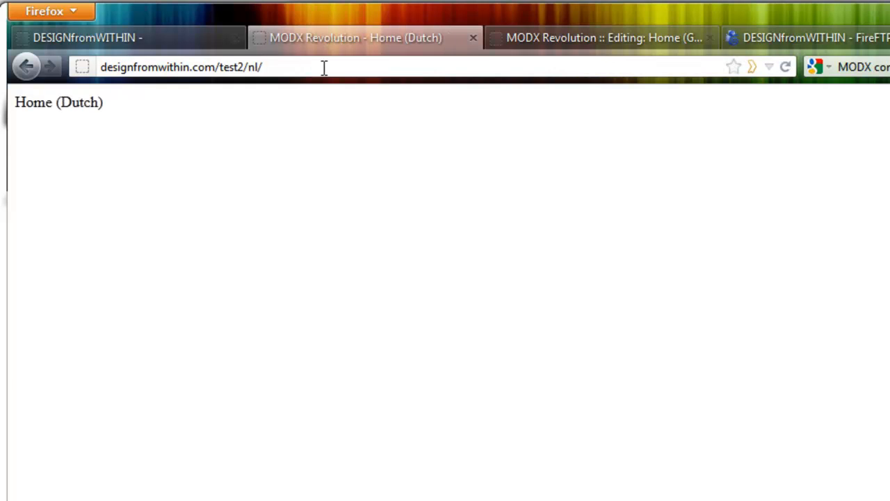
key("BackSpace")
key("BackSpace")
key("BackSpace")
key("Return")
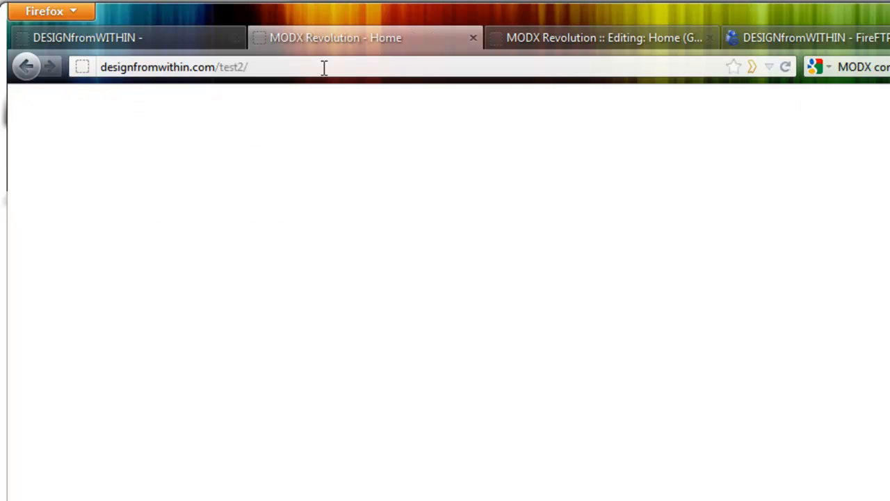
Open the Home document of the web context in the manager and change its title to Home (Englisch).
left_click(539, 35)
left_click(78, 319)
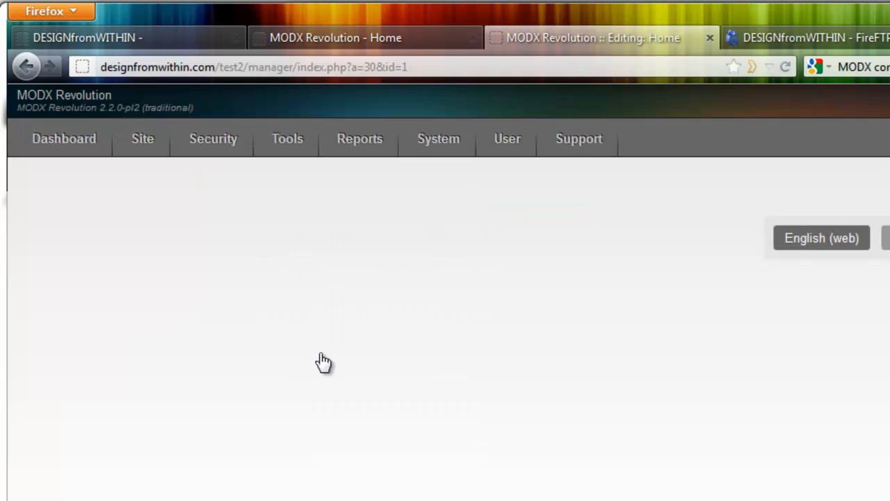
left_click(408, 293)
type("(German)")
double_click(410, 292)
type("Englsi")
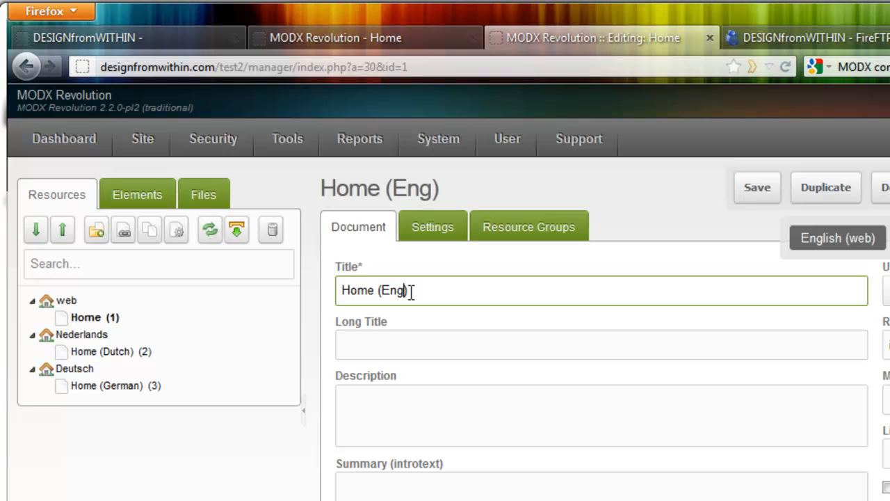
type("ch")
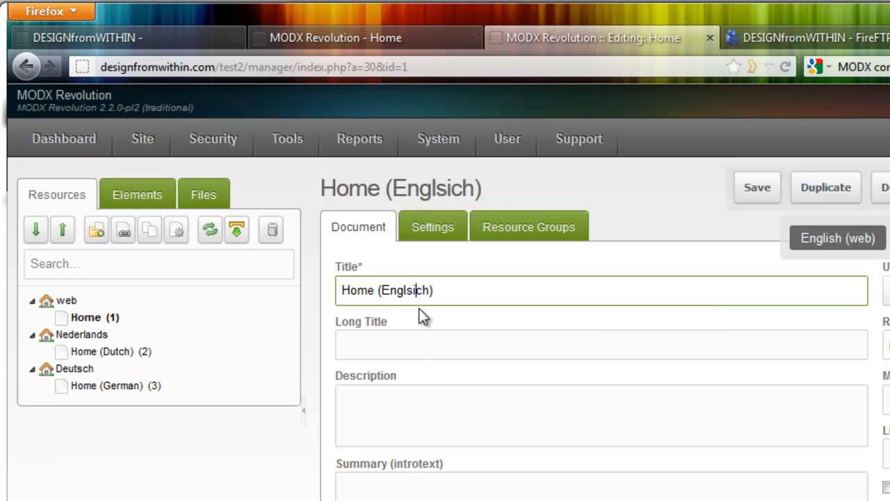
key("BackSpace")
type("i")
Copy Home (Englisch) into the document's long title, description, menu title and alias, and save it.
left_click_drag(453, 290, 315, 276)
key("ctrl+c")
left_click(389, 343)
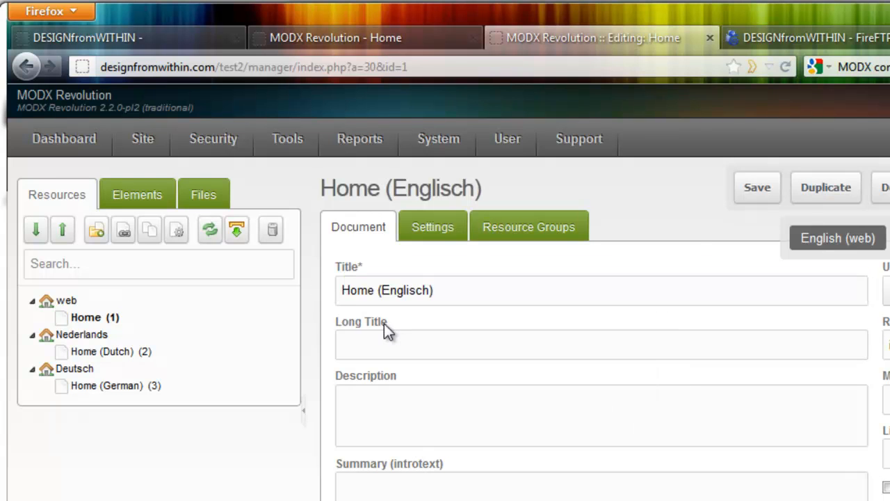
key("ctrl+v")
left_click(378, 410)
key("ctrl+v")
left_click(887, 400)
key("ctrl+v")
left_click_drag(889, 345, 879, 343)
key("ctrl+v")
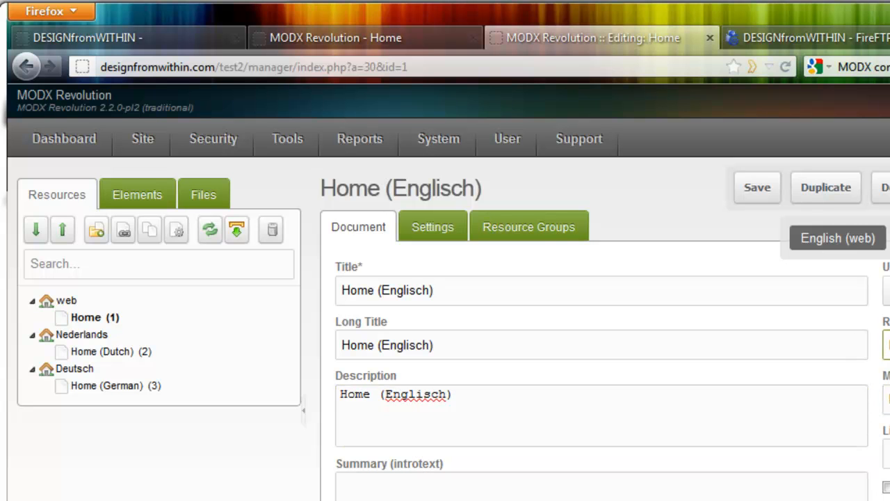
left_click(756, 189)
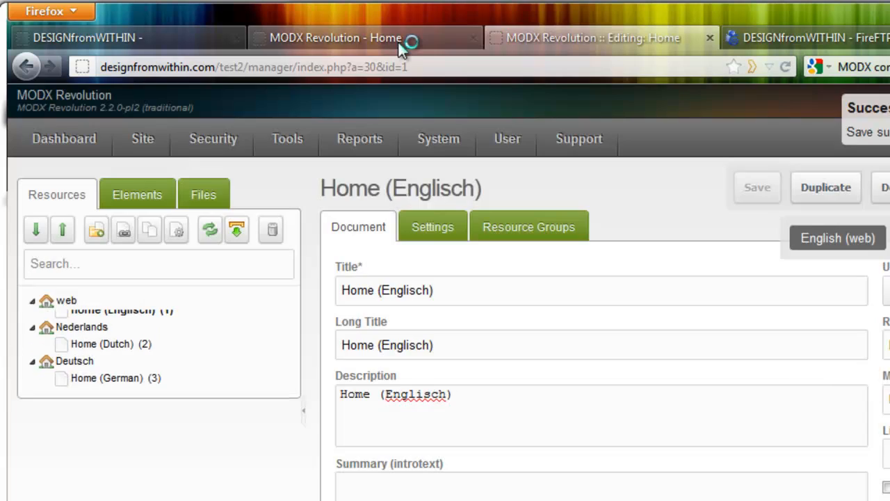
View the home page at designfromwithin.com/test2/ and bring up the Babel translation options for the Home (Englisch) document.
left_click(401, 43)
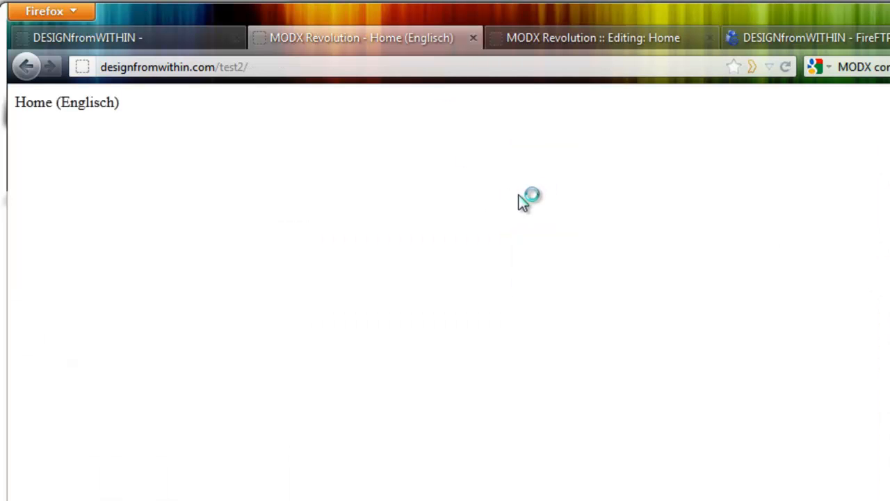
left_click(568, 42)
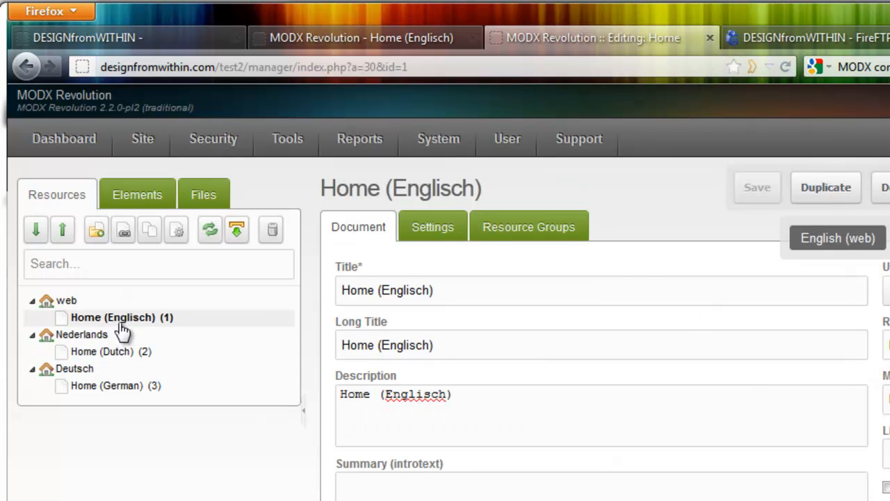
mouse_move(888, 238)
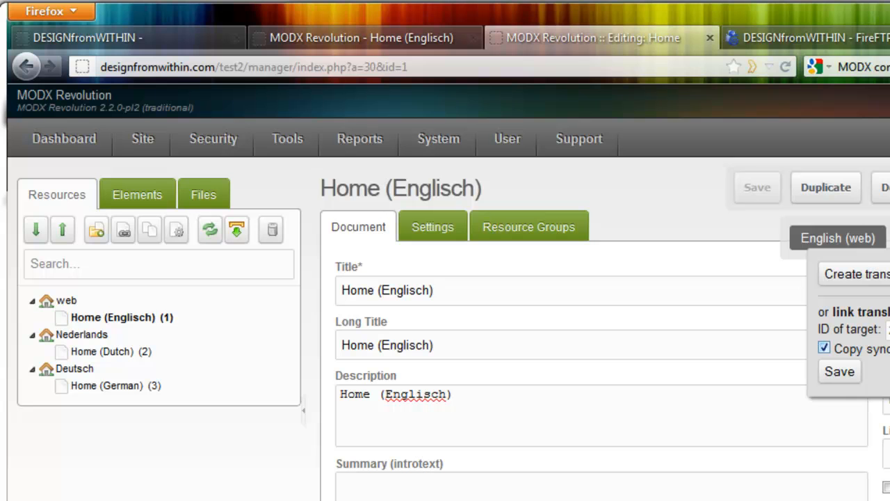
Save the Babel translation link for the Home (Englisch) document and reload the home page at designfromwithin.com/test2/.
left_click(840, 373)
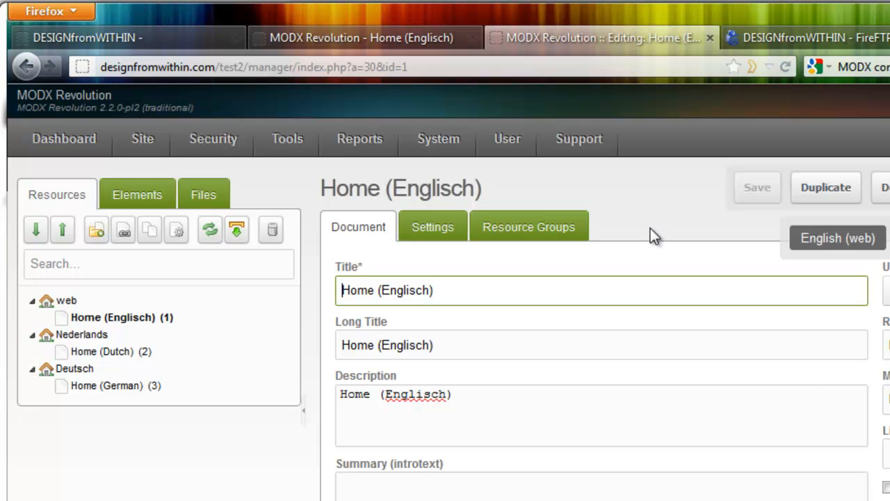
left_click(405, 42)
key("F5")
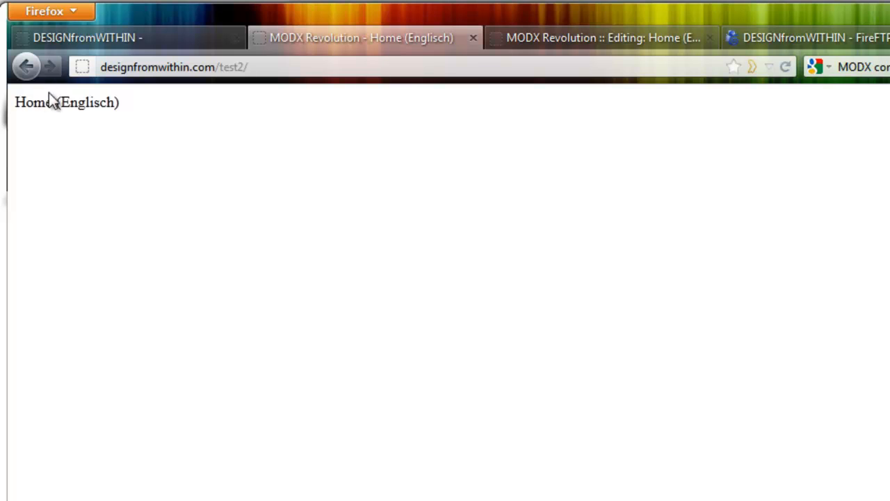
Return to the multilingual tutorial article and open the Babel manual on the MODX RTFM from its useful links.
left_click(158, 42)
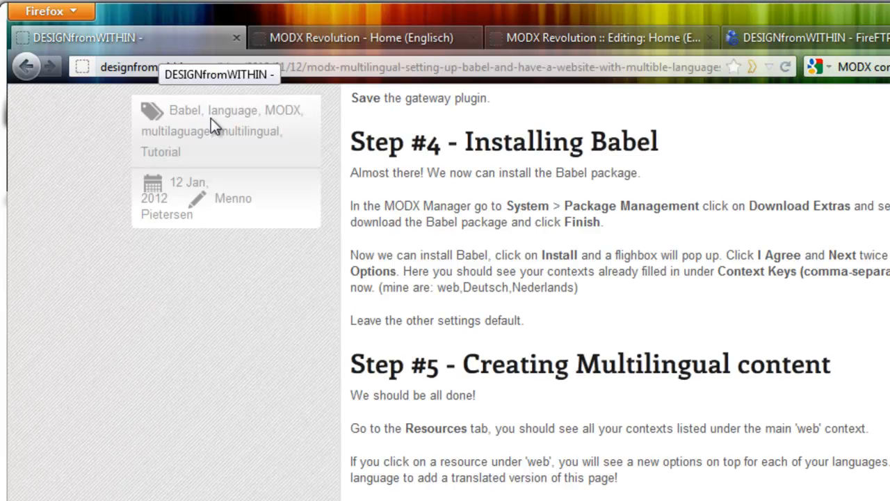
scroll(421, 419, "up", 3)
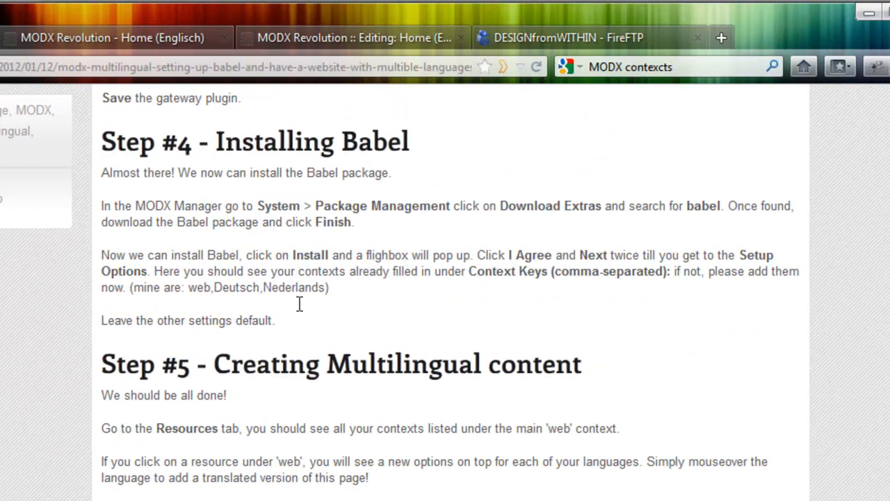
left_click(722, 39)
left_click(704, 66)
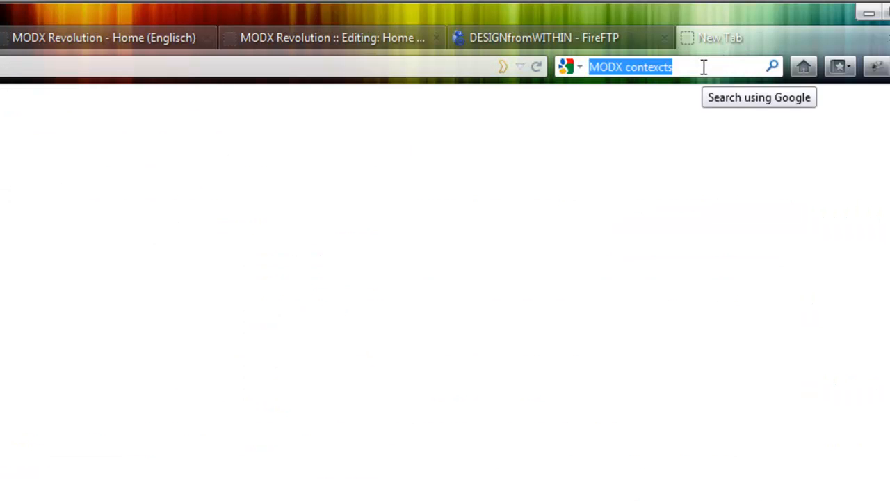
left_click(0, 37)
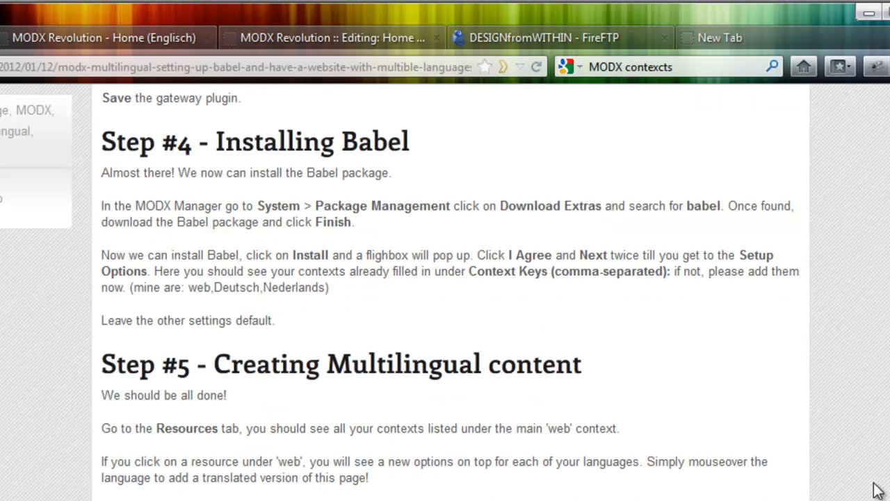
scroll(450, 292, "up", 20)
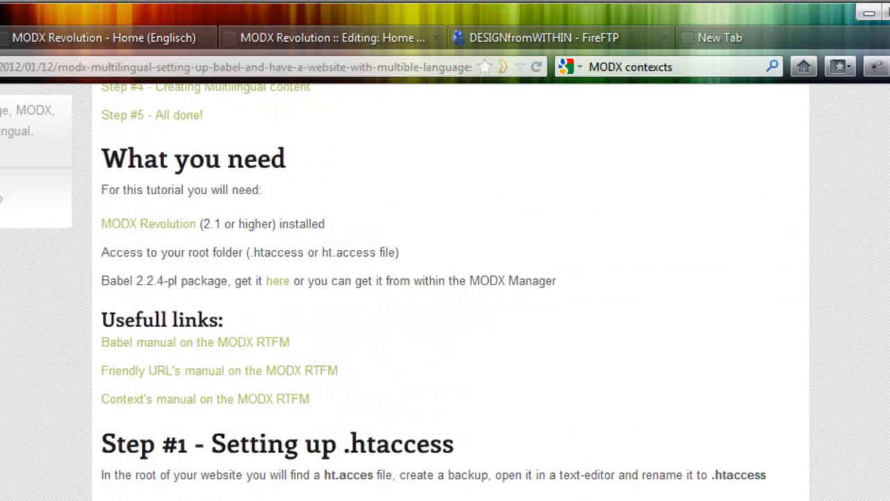
scroll(451, 292, "down", 4)
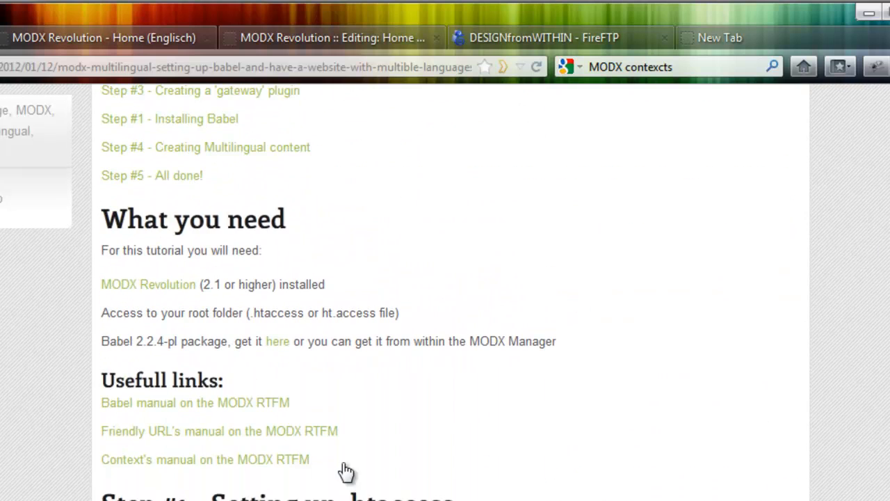
left_click(187, 416)
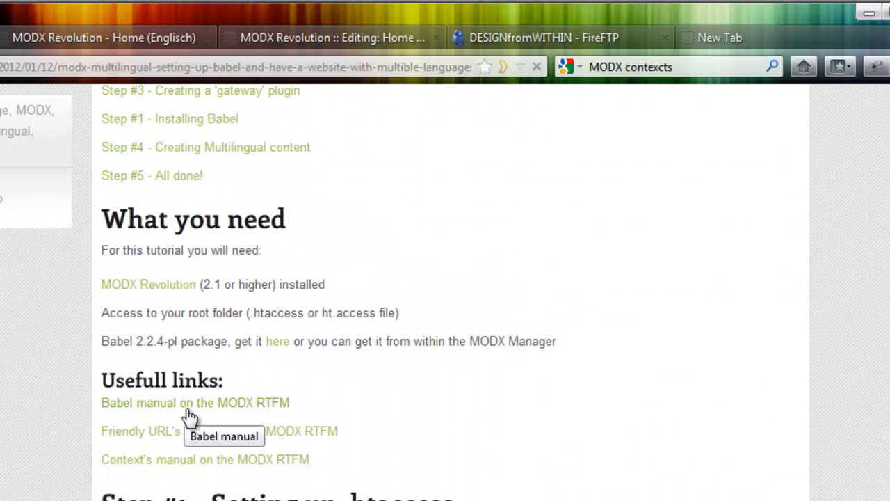
Open the BabelLinks snippet documentation from the Babel manual and copy its example list code containing [[BabelLinks]].
scroll(612, 330, "down", 10)
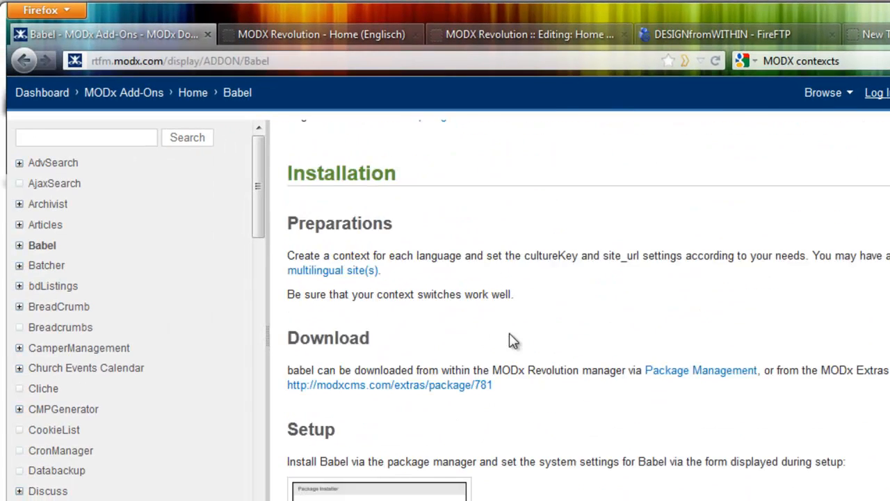
scroll(510, 333, "down", 15)
scroll(518, 348, "down", 5)
scroll(549, 313, "up", 3)
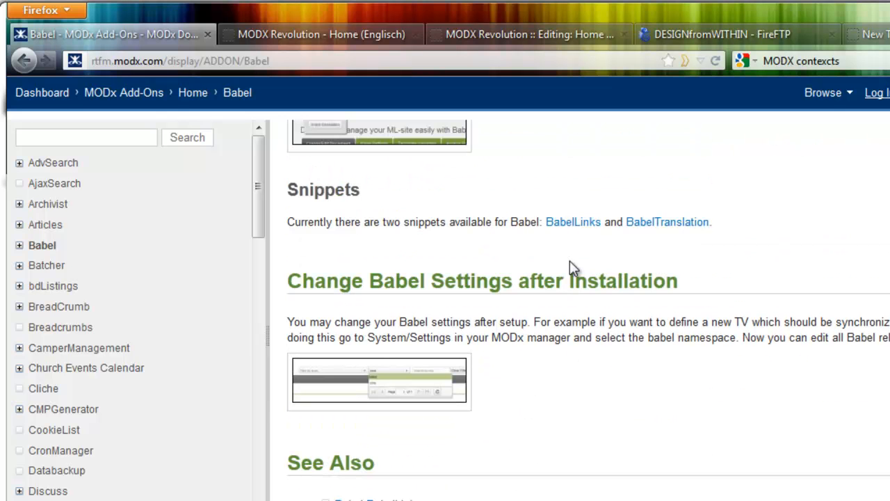
left_click(575, 222)
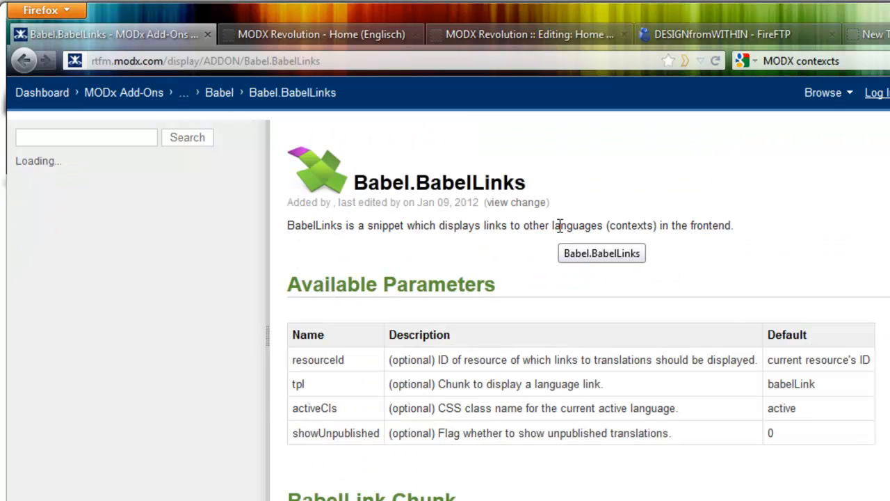
scroll(533, 304, "down", 8)
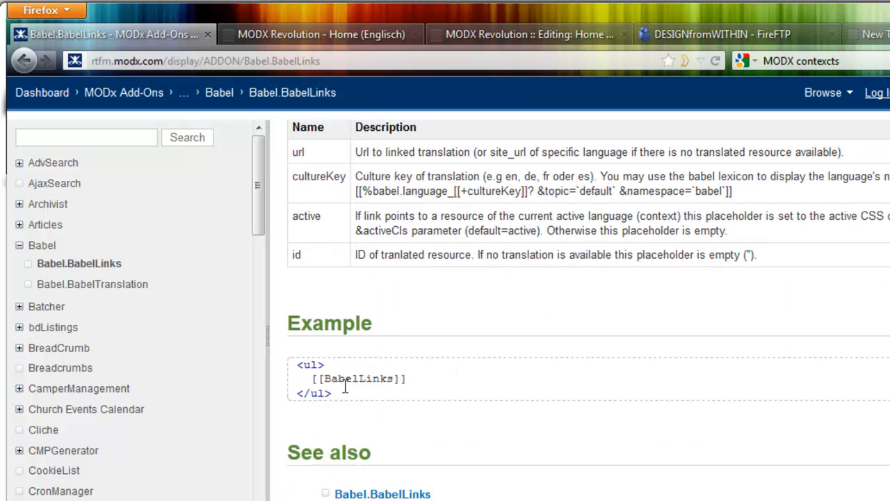
left_click_drag(347, 395, 308, 374)
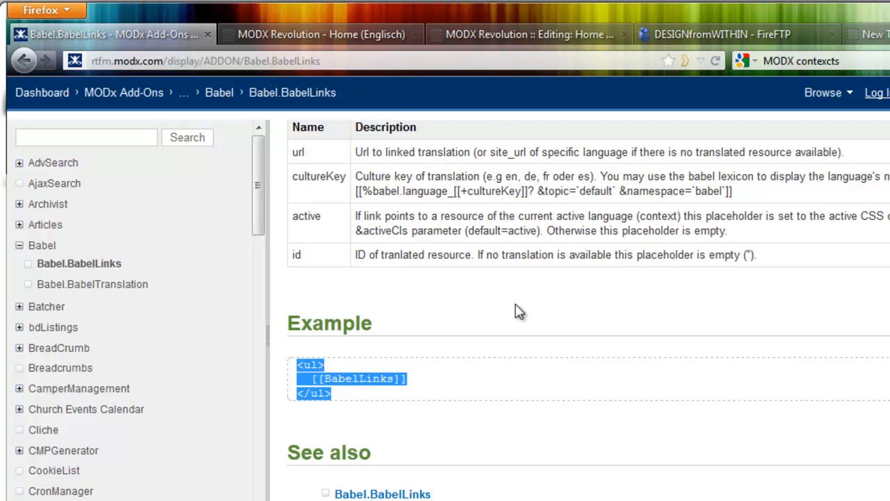
Open the BaseTemplate template for editing in the MODX manager.
left_click(516, 38)
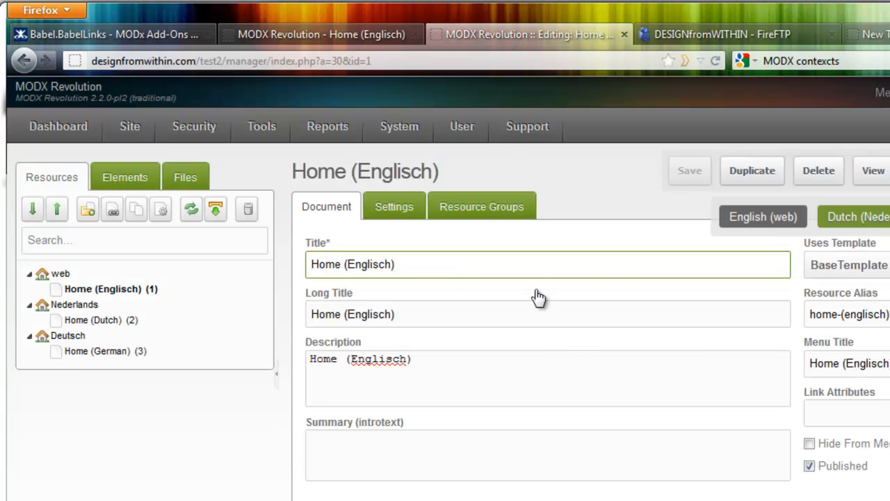
left_click(118, 178)
left_click(71, 241)
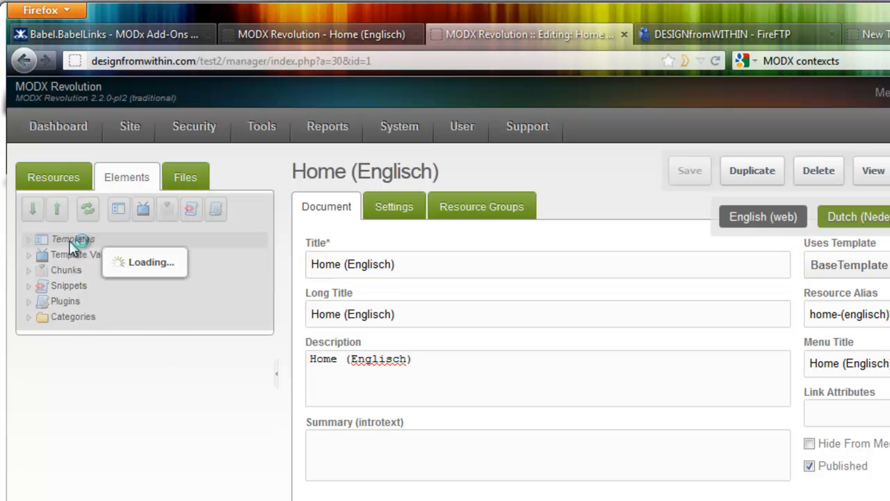
left_click(101, 255)
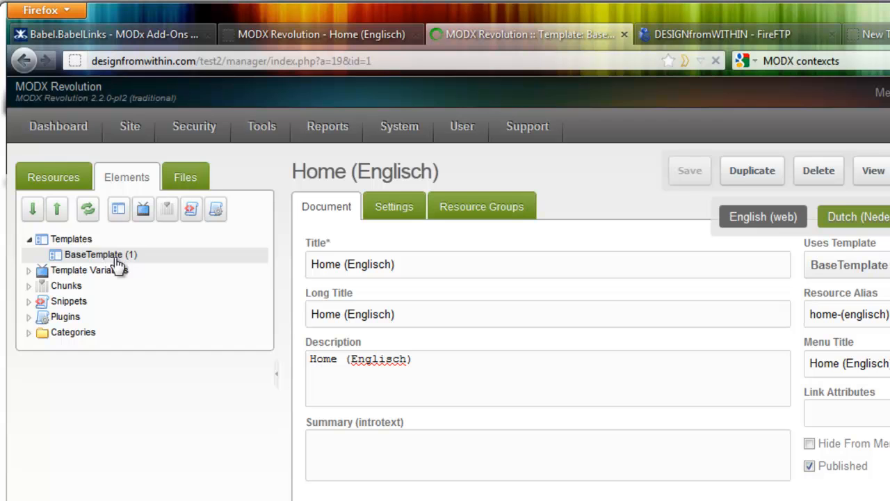
scroll(428, 439, "down", 2)
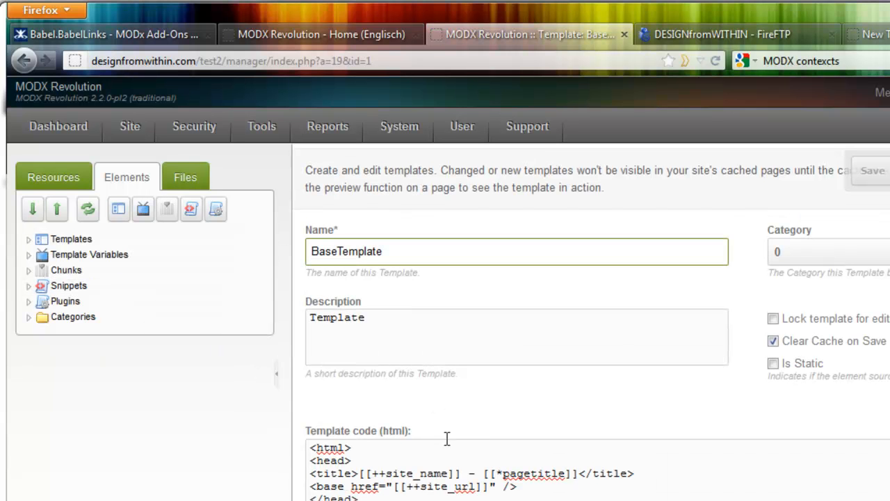
Paste the [[BabelLinks]] list between the body tag and [[*content]] in the template code, without blank lines, and save the template.
left_click(528, 477)
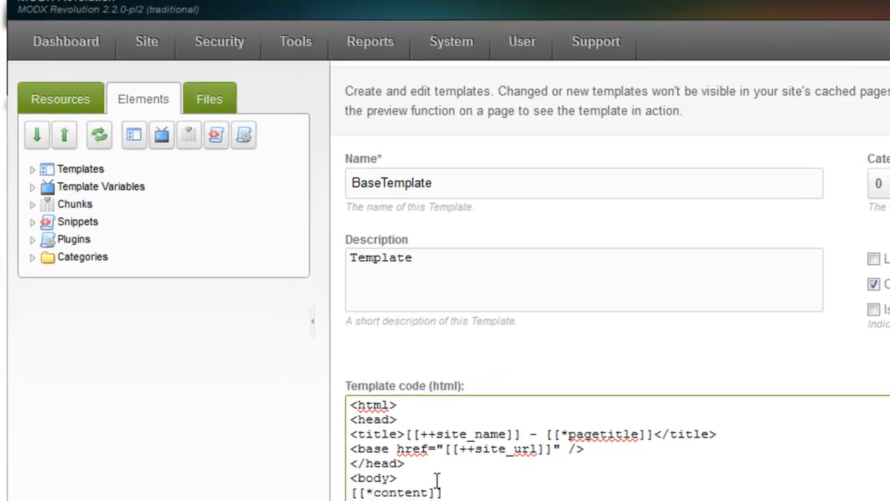
key("Return")
type("<ul>   [[BabelLinks]] </ul>")
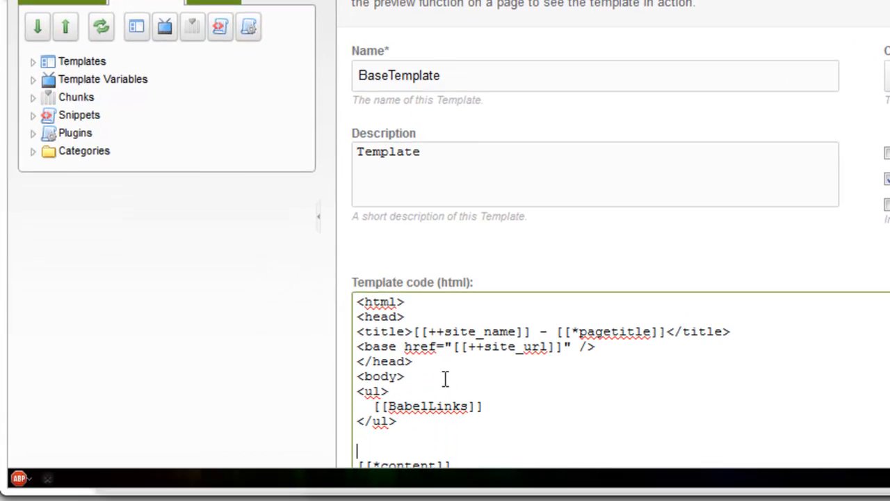
key("BackSpace")
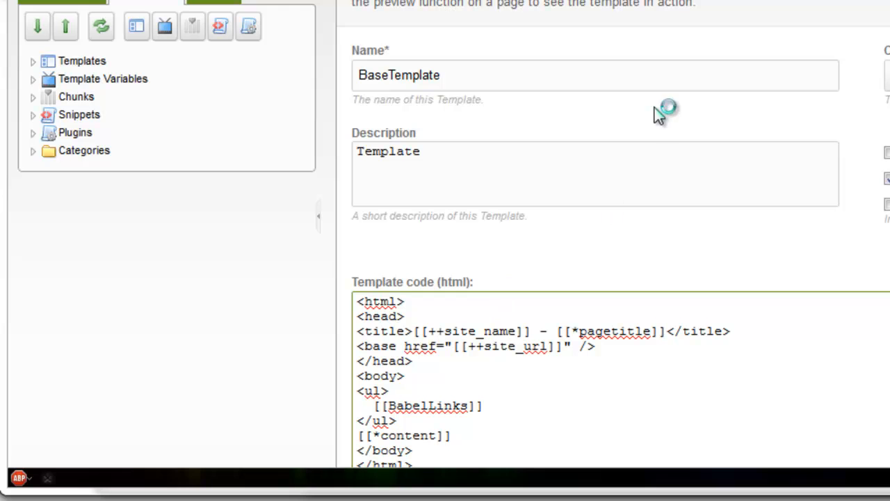
key("ctrl+s")
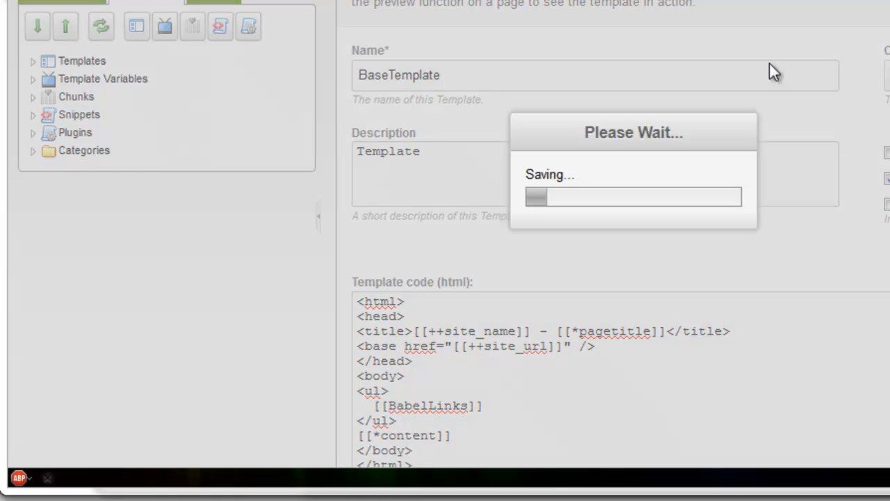
Clear the site cache and reload the front-end home page.
left_click(155, 28)
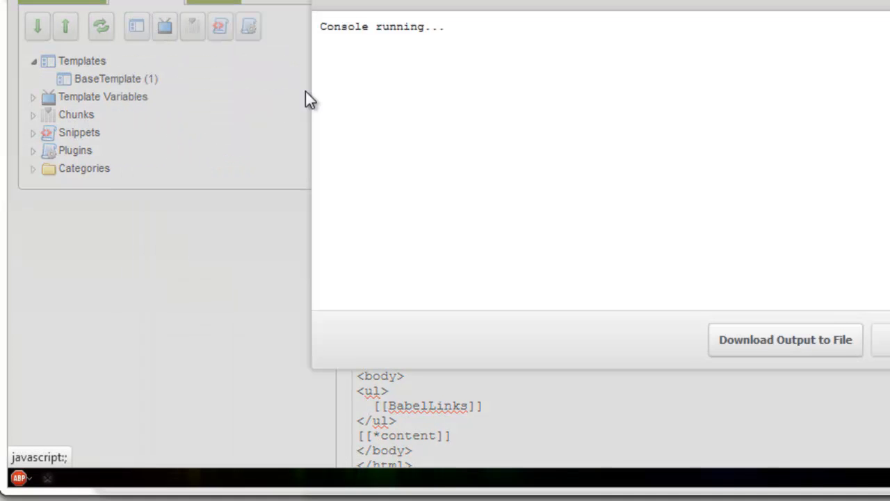
left_click(881, 338)
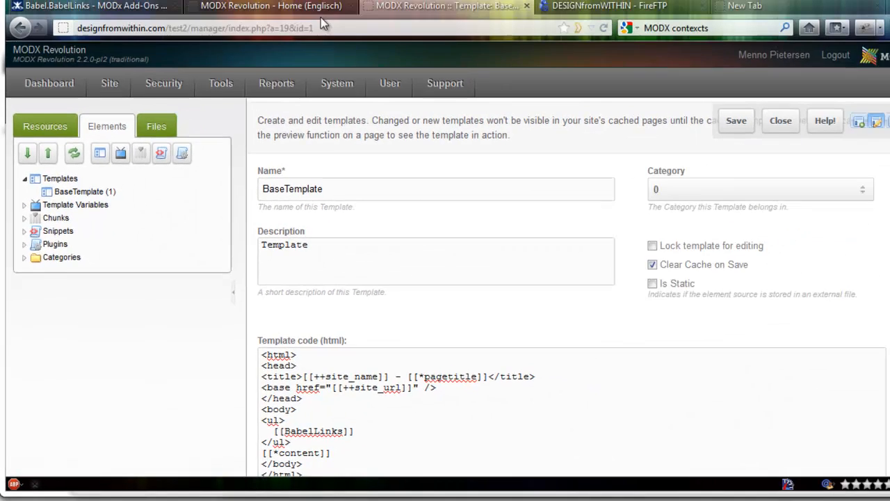
left_click(306, 7)
key("F5")
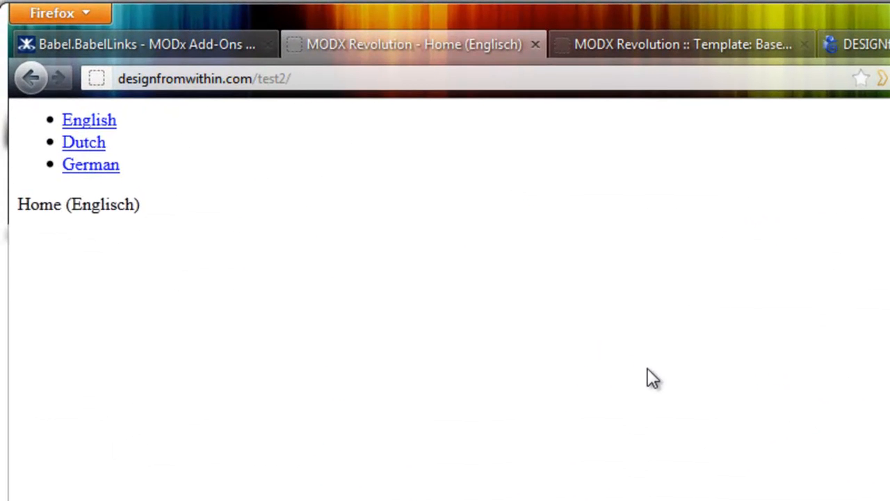
Test the English, Dutch and German language links on the home page and check the German page's address.
left_click(103, 125)
left_click(98, 144)
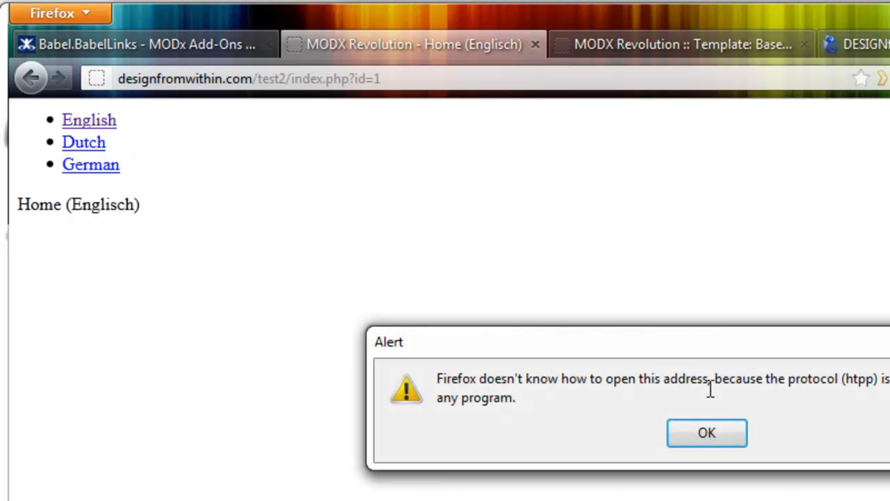
left_click(705, 431)
left_click(92, 143)
left_click(695, 433)
left_click(92, 166)
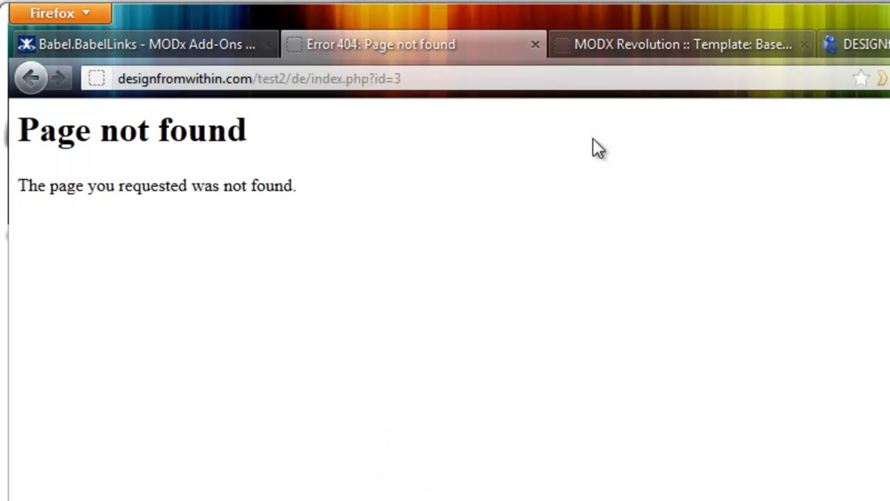
left_click_drag(428, 78, 312, 89)
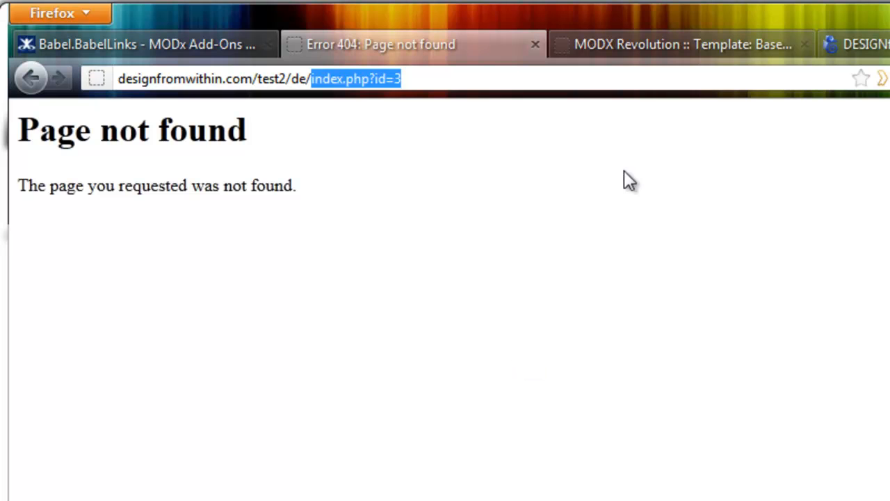
Open the manager's system settings and filter them to the Friendly URL area.
left_click(657, 43)
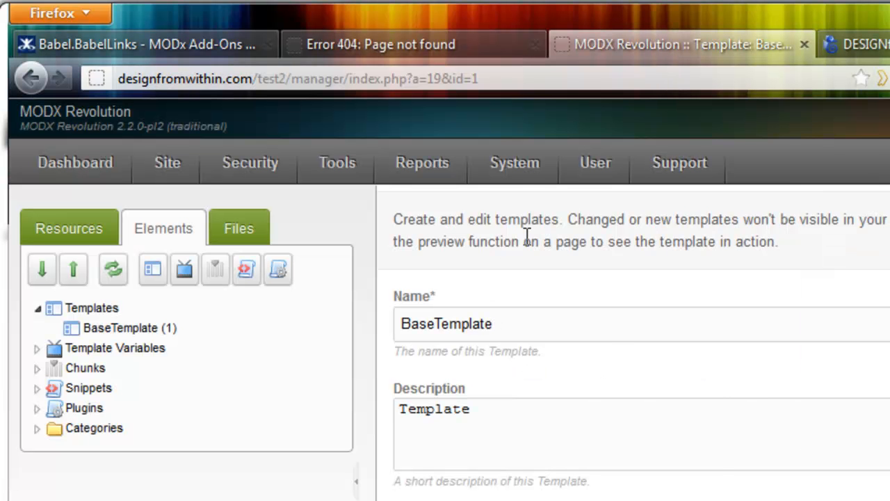
mouse_move(528, 175)
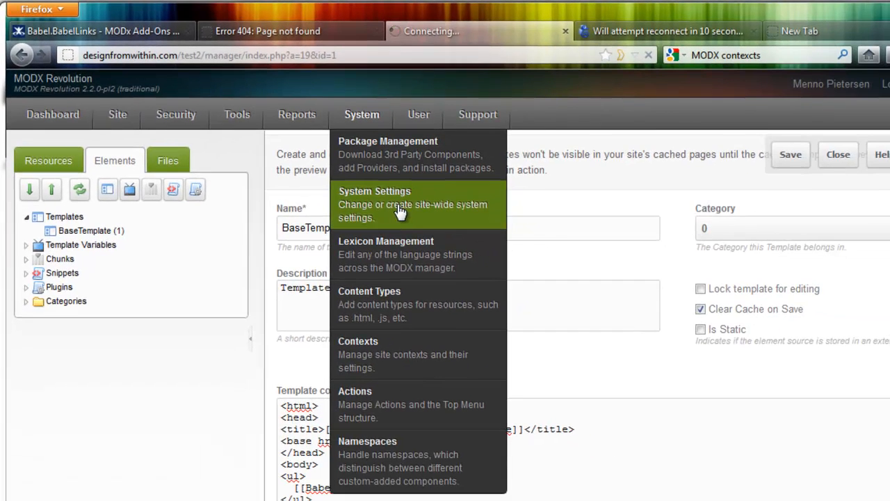
left_click(568, 302)
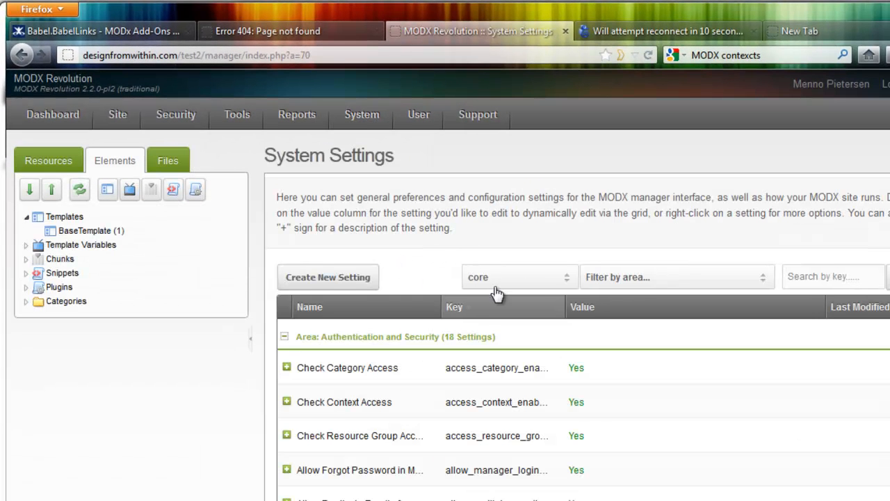
left_click(637, 280)
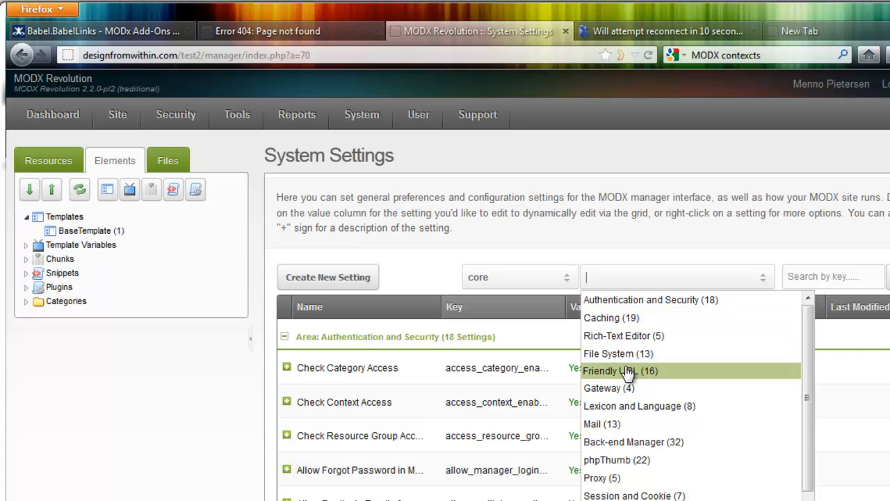
left_click(628, 371)
Set both Use Friendly URLs and Use Friendly Alias Path to Yes.
scroll(847, 289, "down", 5)
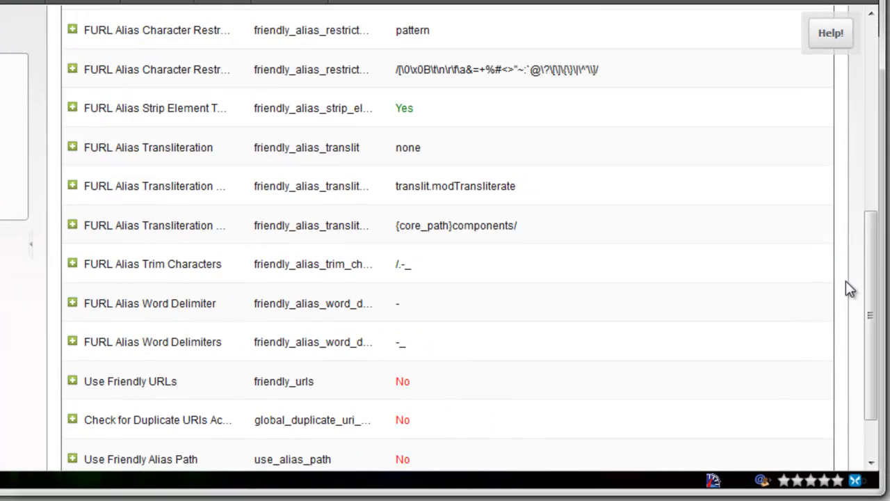
scroll(847, 289, "down", 2)
double_click(418, 313)
left_click(430, 317)
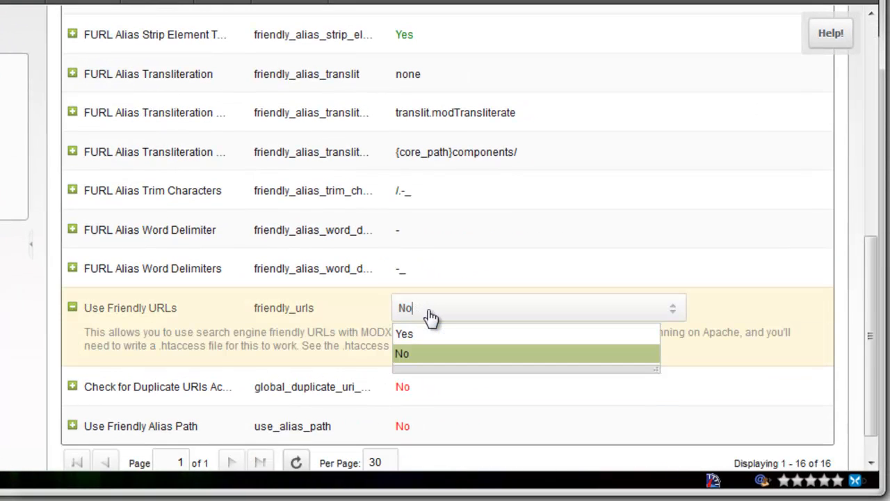
left_click(432, 334)
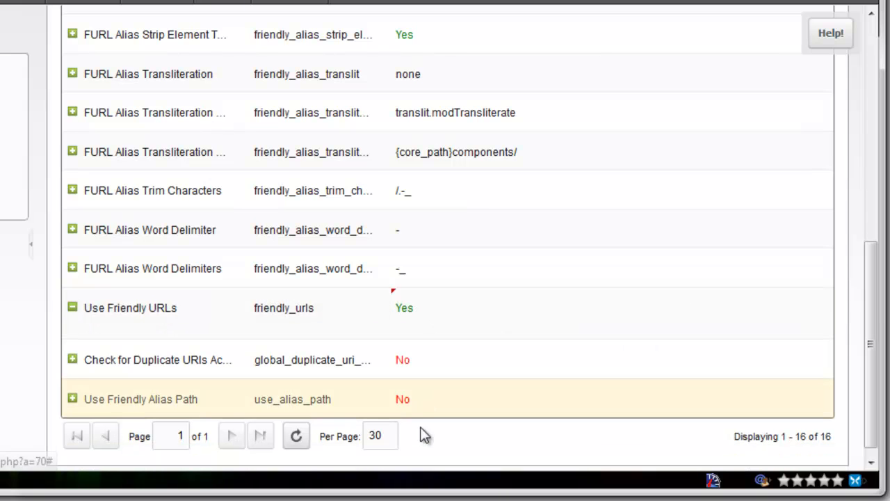
double_click(413, 402)
left_click(410, 424)
mouse_move(102, 101)
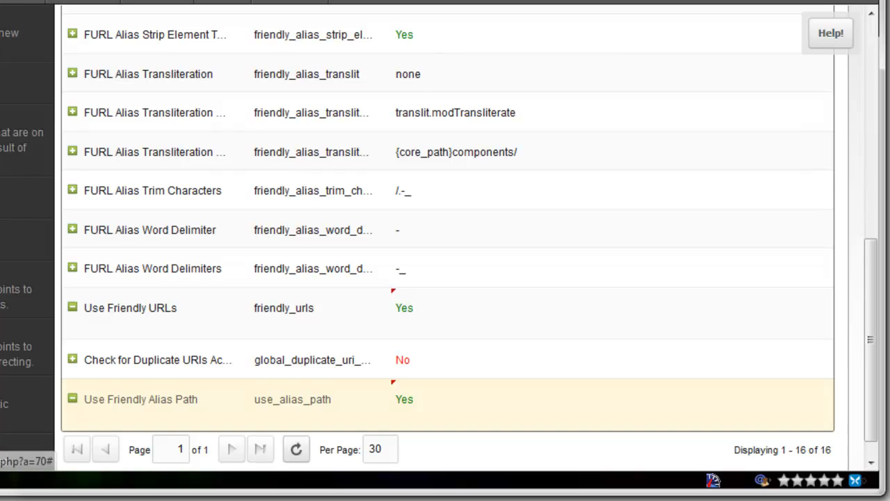
Clear the site cache and load the front-end home page at designfromwithin.com/test2/.
left_click(113, 170)
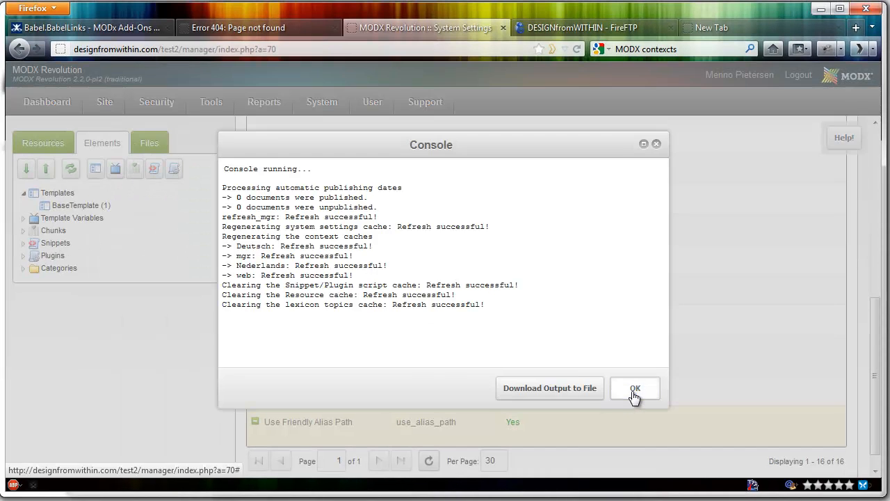
left_click(634, 390)
left_click(287, 28)
left_click(264, 50)
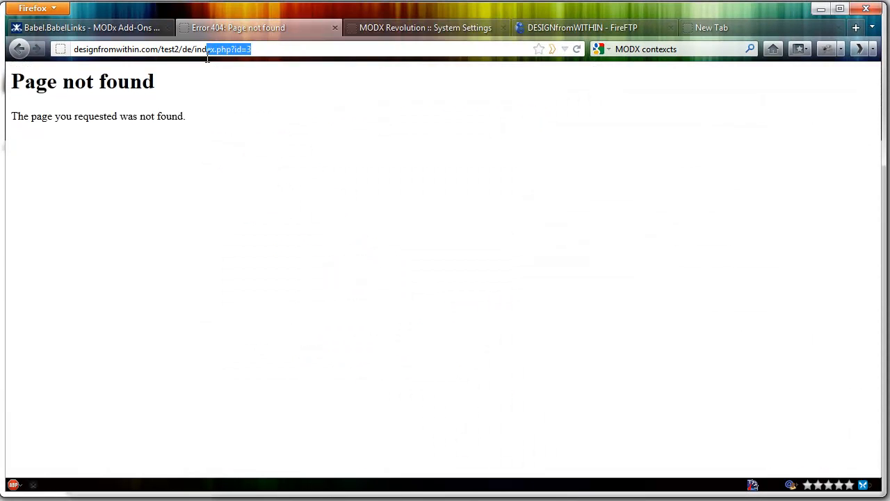
key("BackSpace")
key("Return")
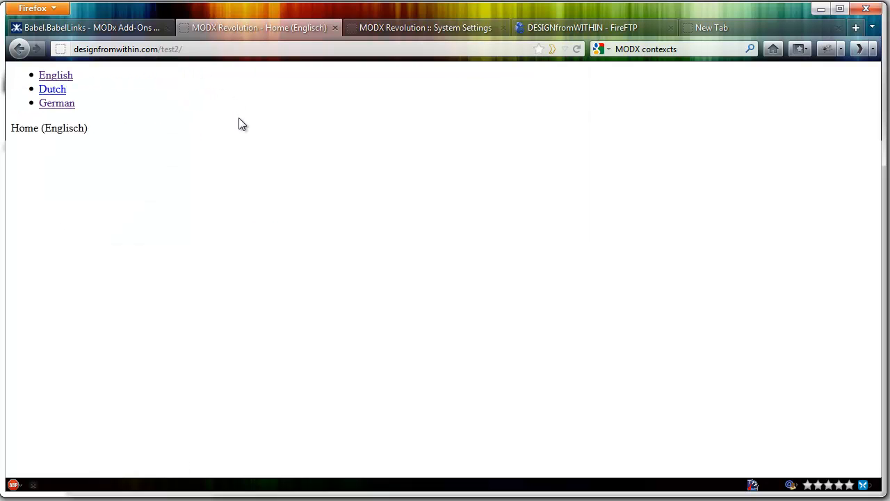
Test the Dutch and German language links on the home page, and retry the Dutch link from the German page.
left_click(57, 89)
left_click(427, 267)
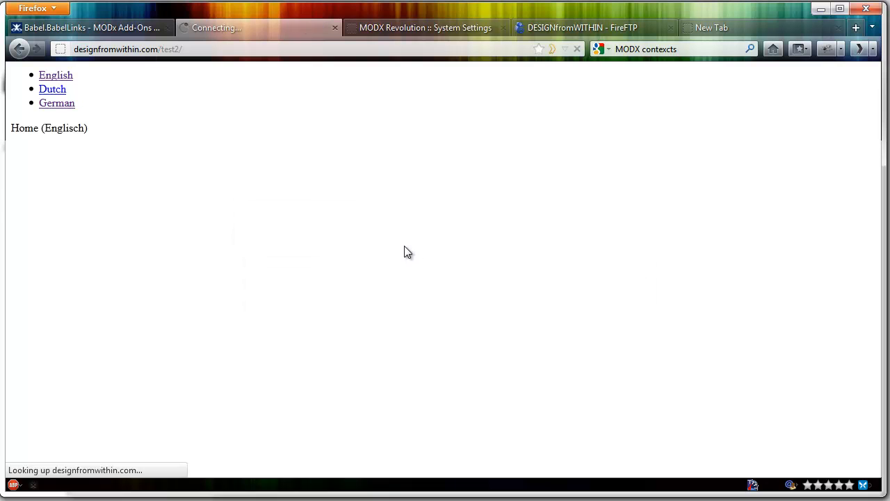
left_click(57, 104)
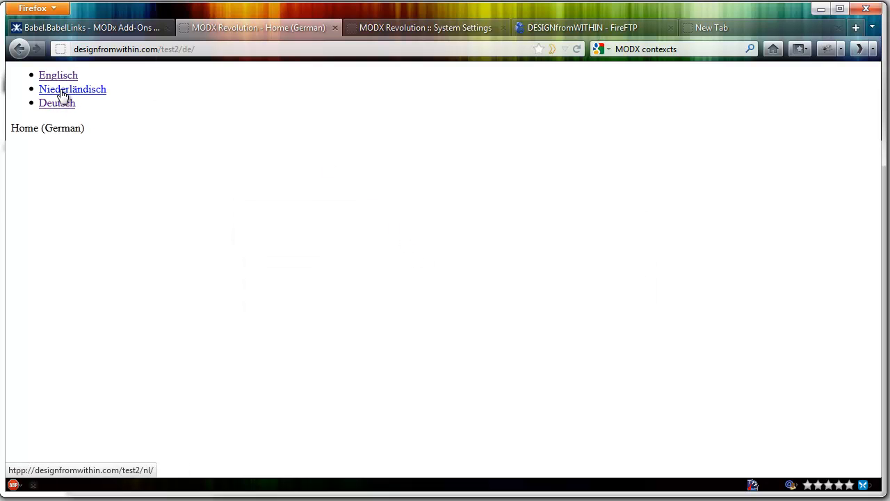
left_click(61, 93)
left_click(427, 270)
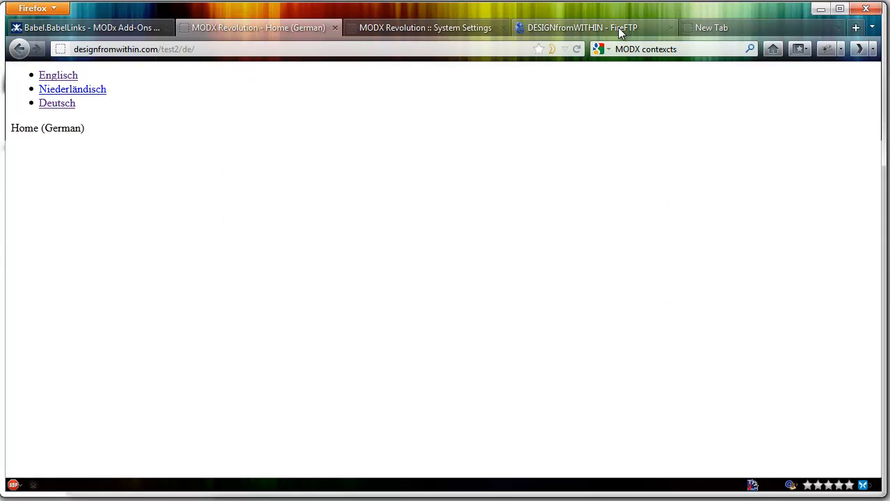
Preview the Home (Dutch) resource from the manager's resource tree, dismiss the alert and return to the manager.
left_click(425, 27)
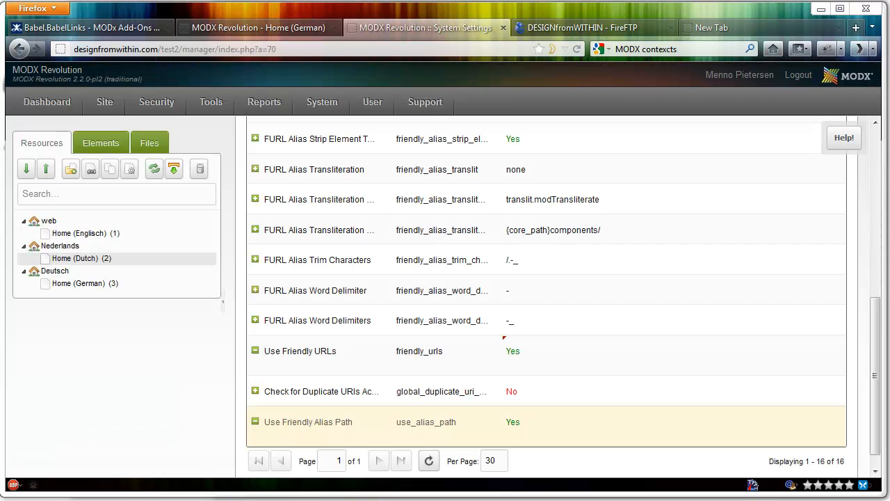
right_click(73, 258)
left_click(119, 468)
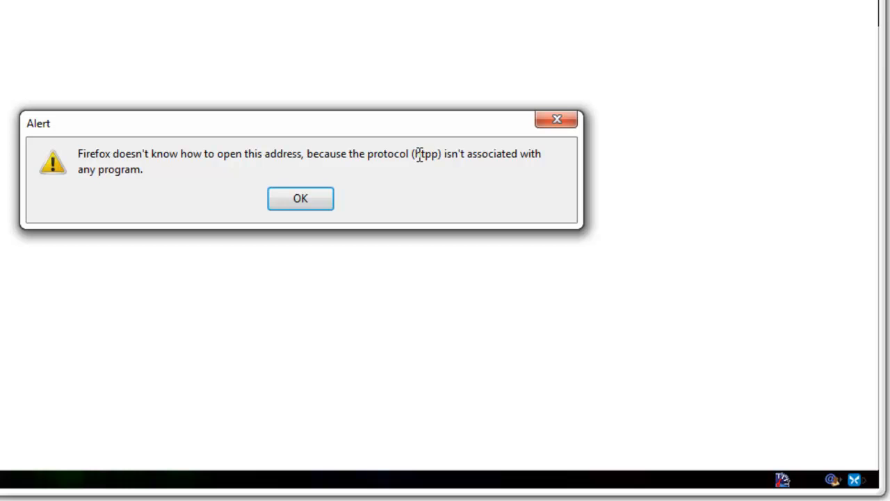
left_click(318, 193)
left_click(488, 37)
Open the Nederlands context for editing and show its context settings.
mouse_move(412, 137)
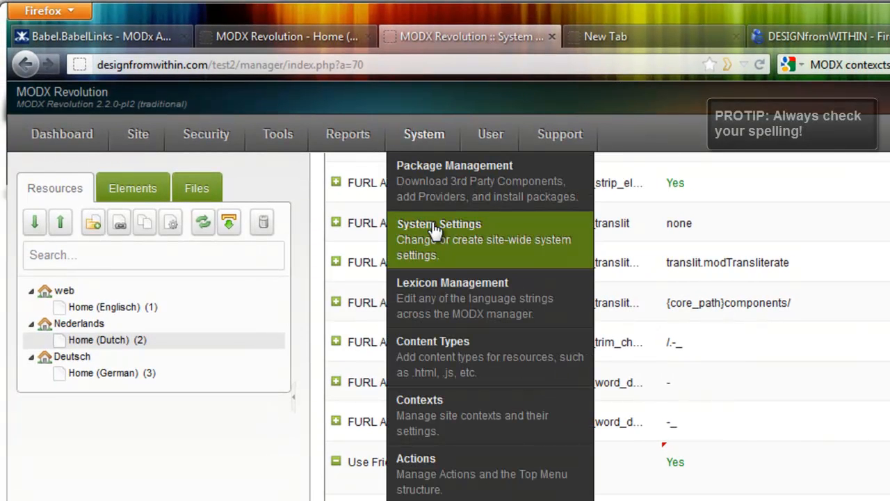
left_click(435, 409)
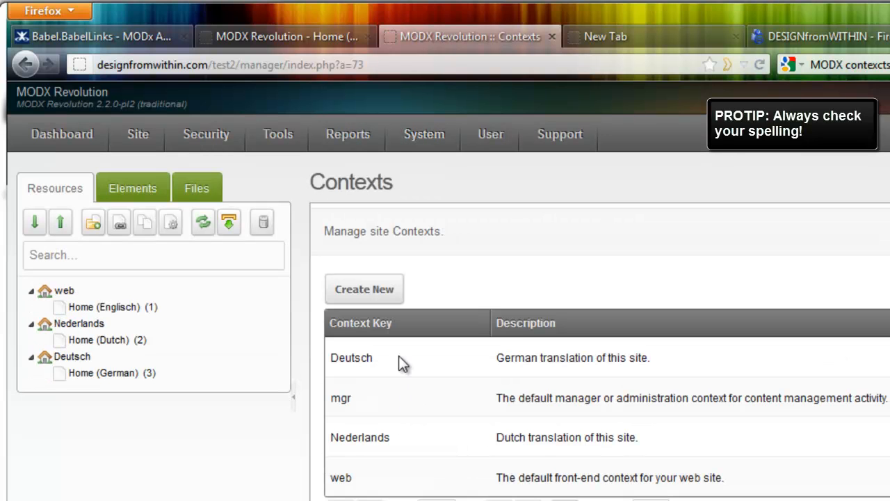
right_click(401, 434)
left_click(449, 449)
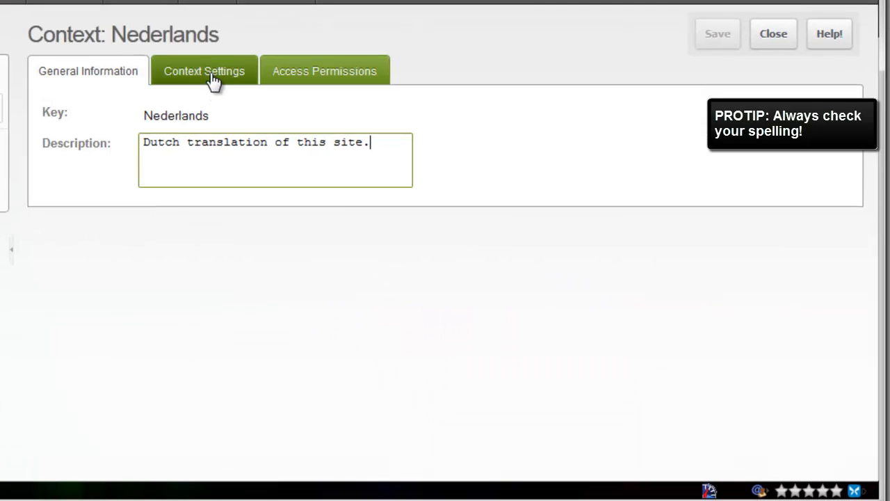
left_click(489, 217)
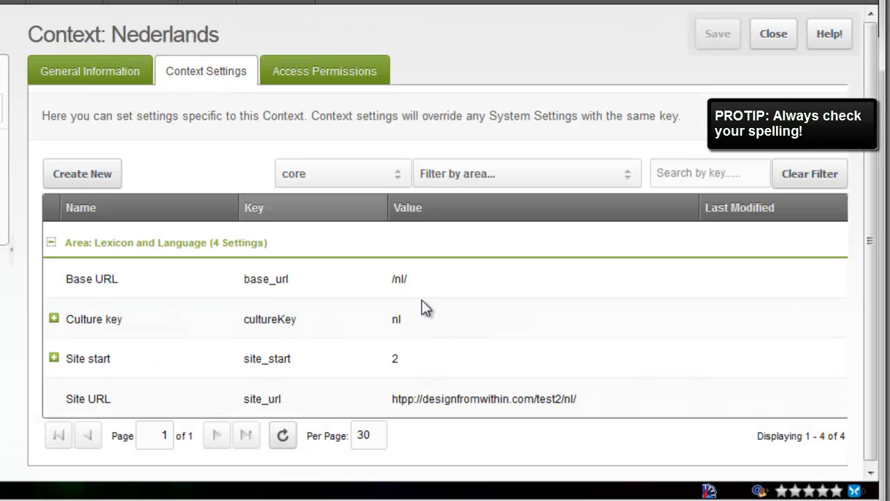
double_click(410, 402)
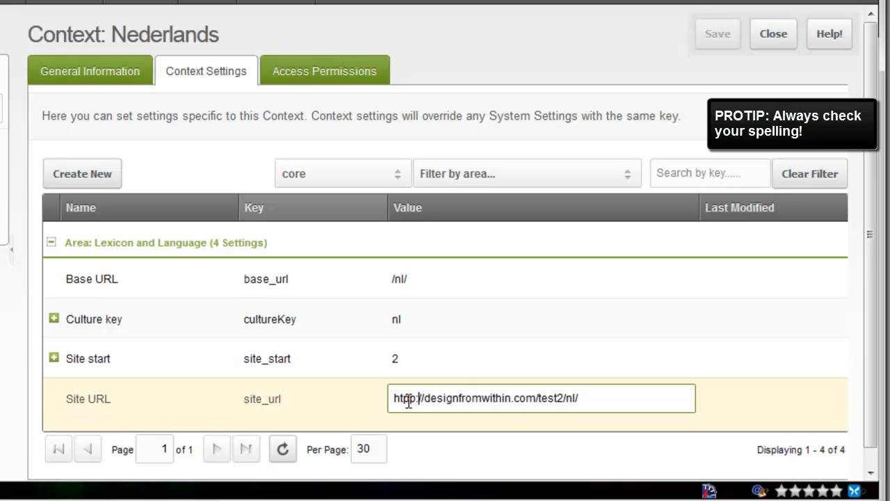
key("Left")
key("BackSpace")
type("t")
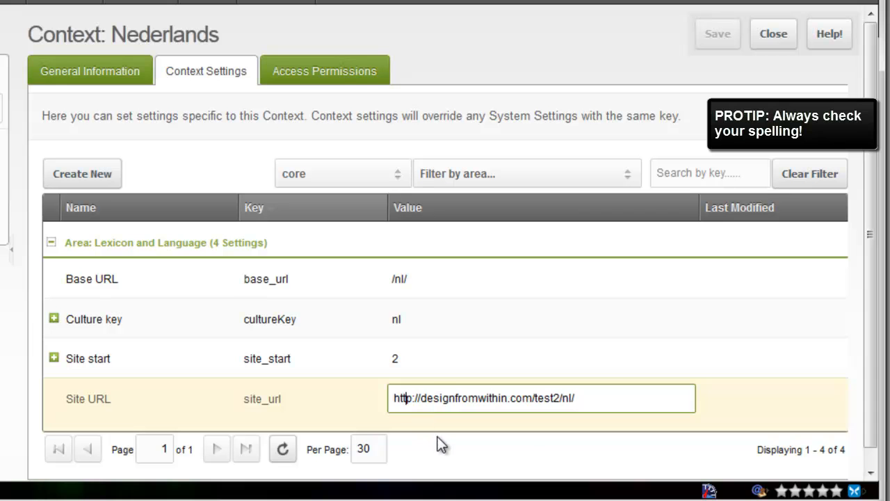
left_click(607, 320)
left_click(720, 34)
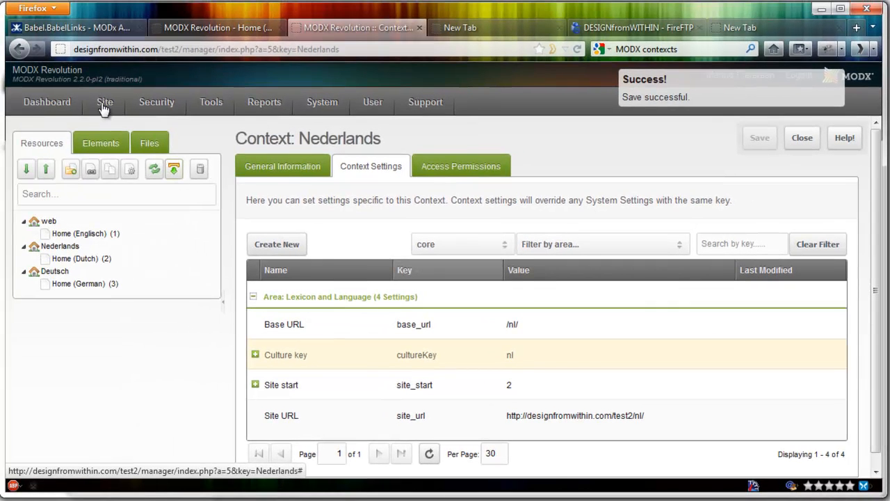
Clear the site cache and reload the front-end German home page.
left_click(104, 110)
left_click(118, 173)
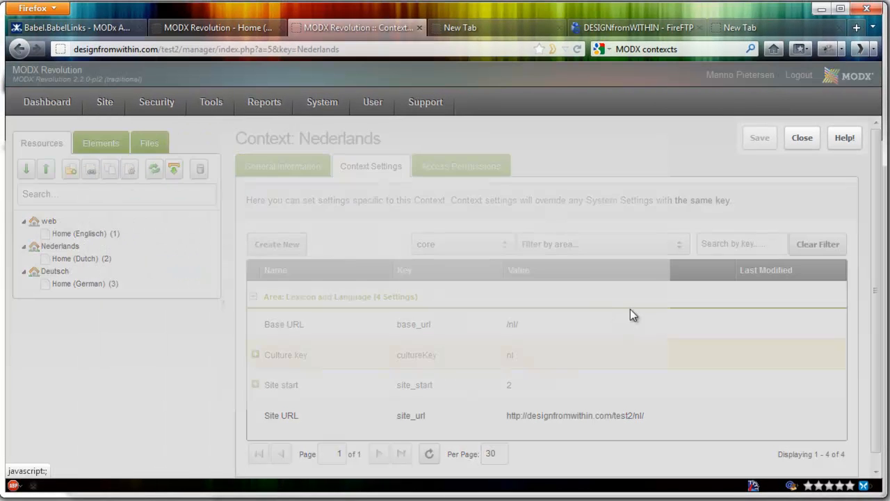
left_click(640, 389)
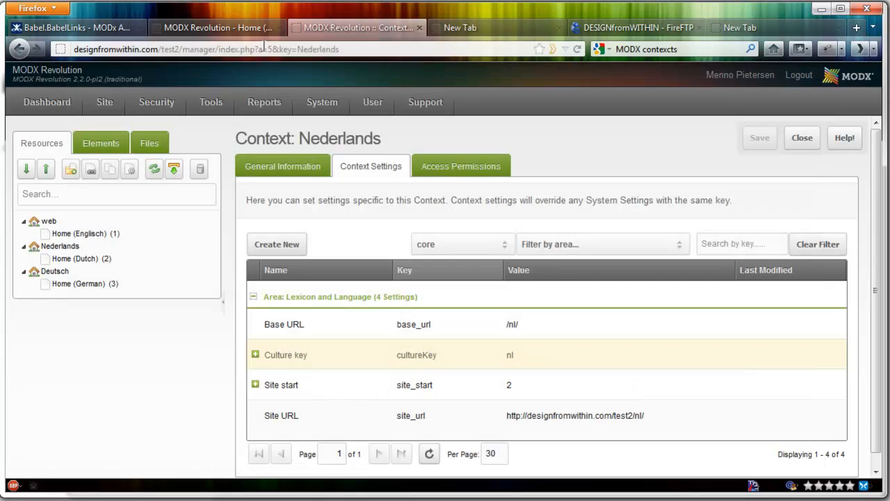
left_click(271, 27)
key("F5")
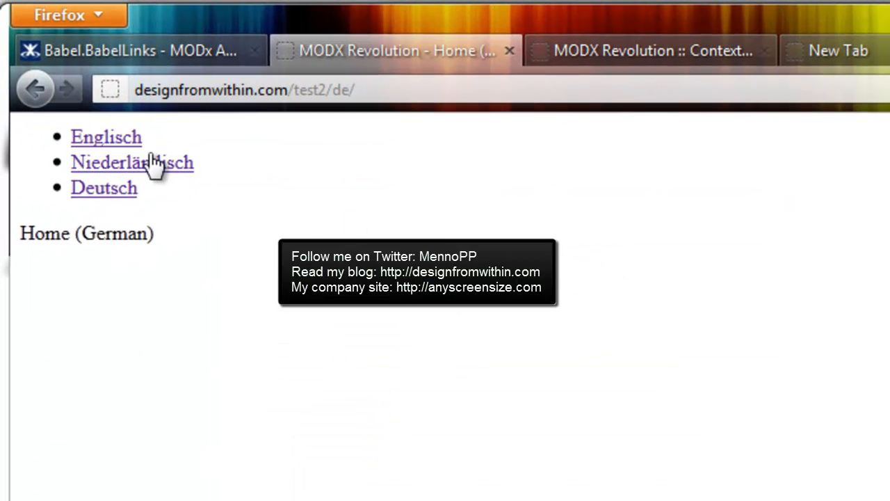
Follow the language links between the Dutch, English and German home pages, ending on the English one.
left_click(151, 167)
left_click(112, 151)
left_click(122, 198)
left_click(118, 146)
Compare the page addresses of the English, Dutch and German home pages.
left_click(325, 98)
left_click_drag(324, 98, 282, 101)
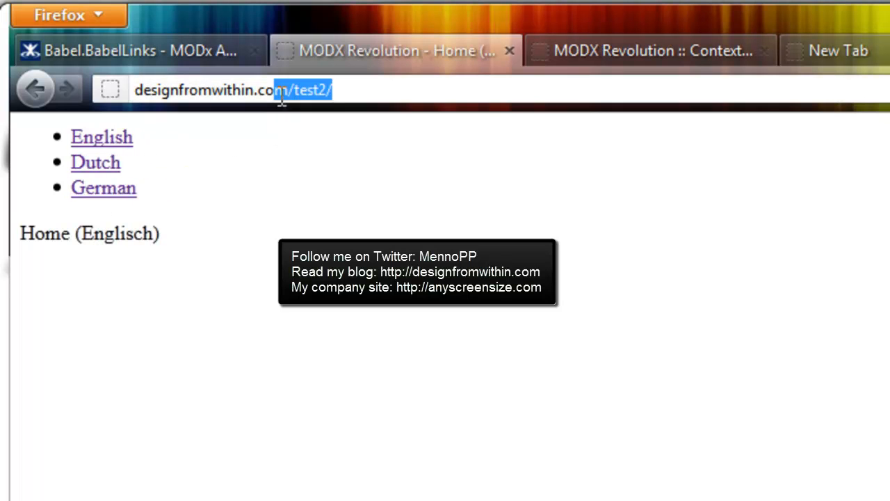
left_click(122, 170)
left_click_drag(352, 97, 334, 89)
left_click(134, 189)
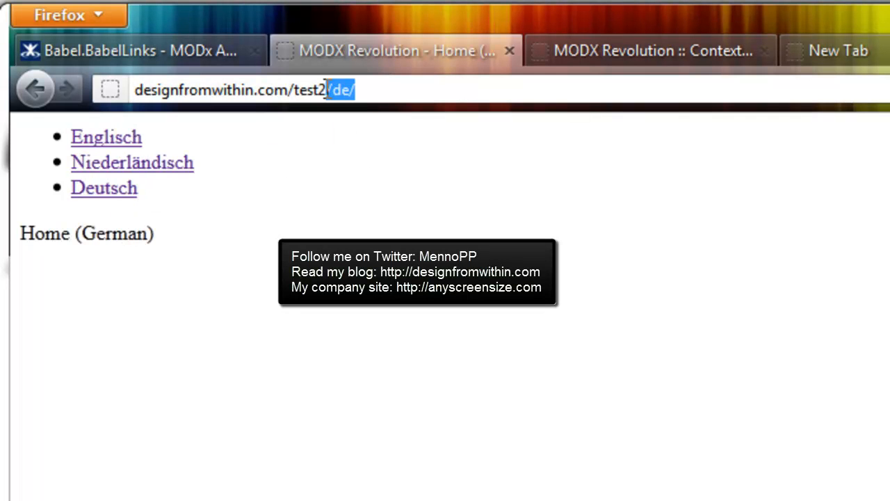
Go back from the Babel documentation to the multilingual MODX blog tutorial, and look over the article and the blog's home page.
left_click(104, 50)
left_click(32, 89)
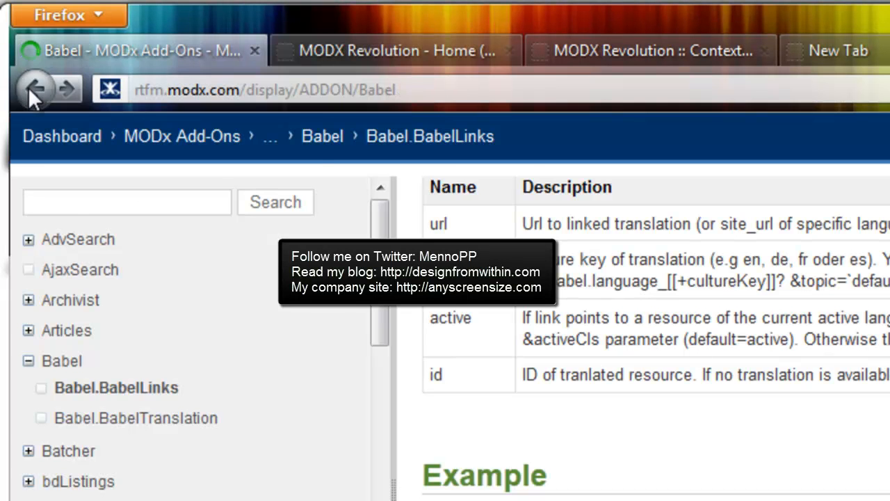
left_click(31, 90)
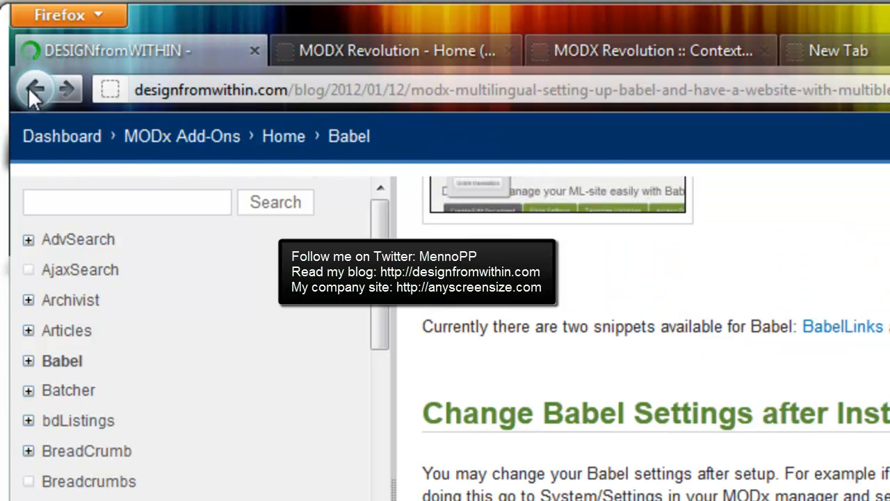
scroll(673, 306, "up", 10)
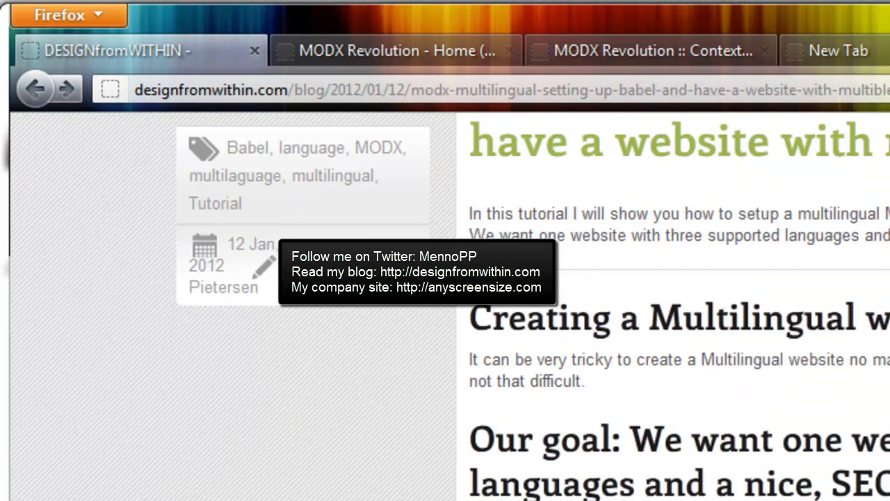
scroll(842, 294, "down", 2)
scroll(842, 294, "up", 2)
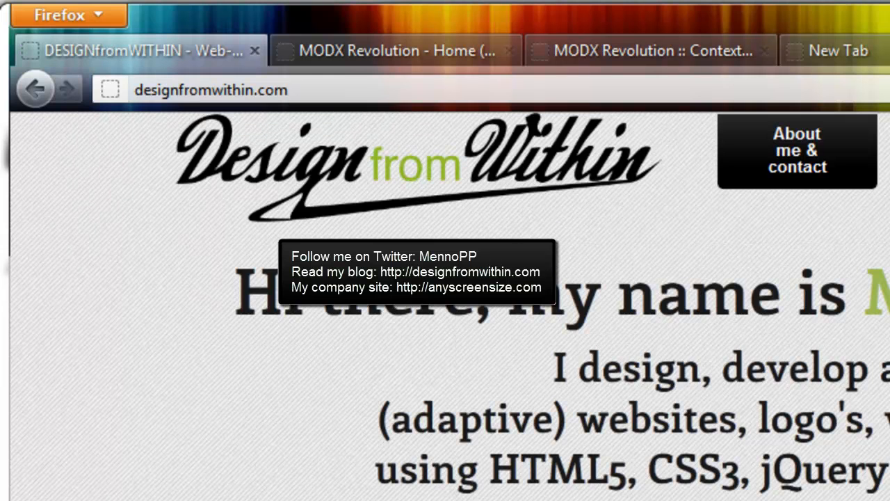